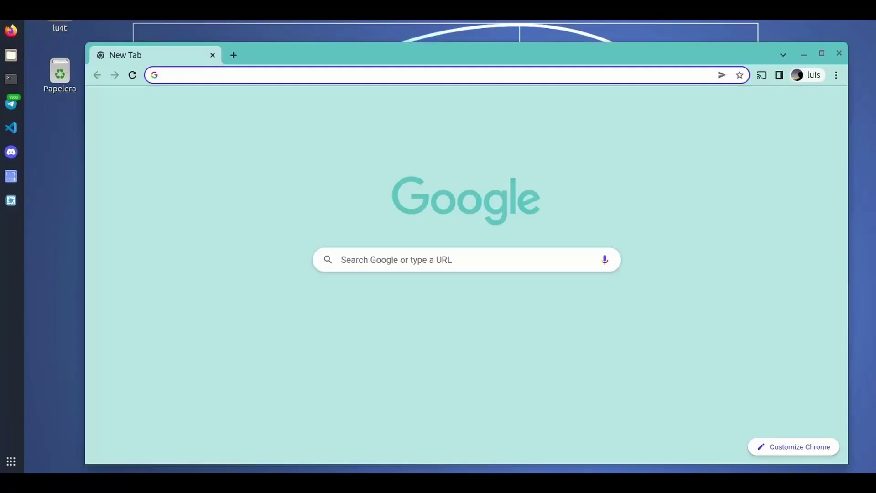
Step: Go to cloudflare.com in the browser's address bar
{"action": "type", "text": "cloudf"}
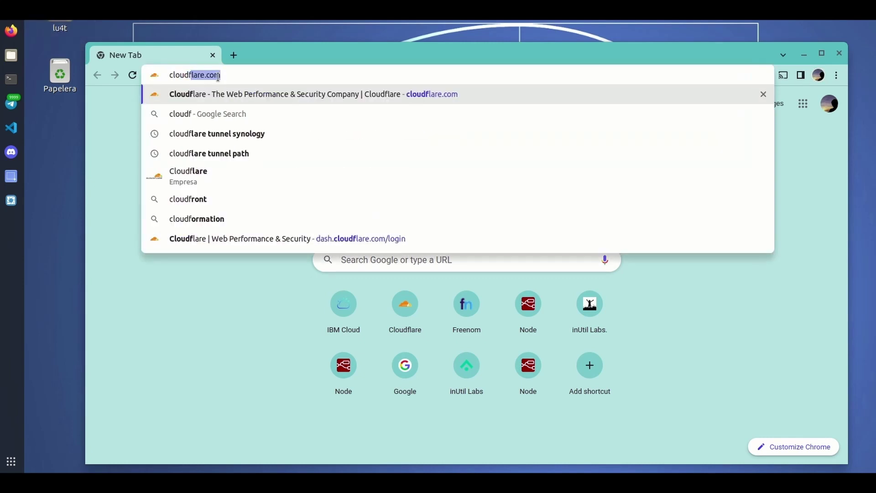
{"action": "key", "text": "Return"}
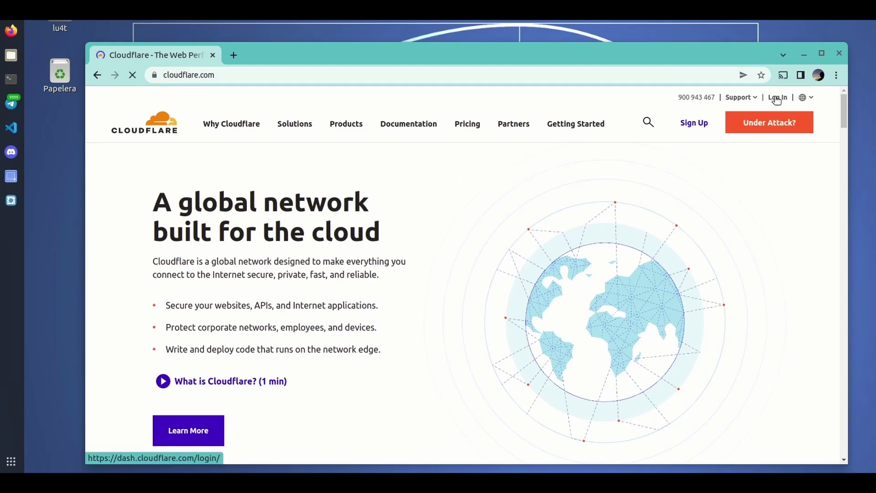
Step: Log in to the Cloudflare dashboard using the saved email and password
{"action": "left_click", "coordinate": [776, 98]}
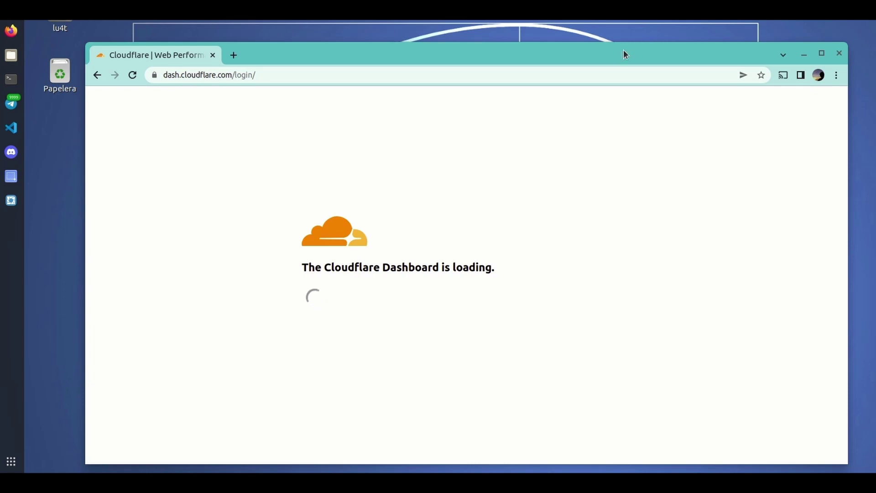
{"action": "left_click_drag", "start_coordinate": [569, 53], "coordinate": [542, 40]}
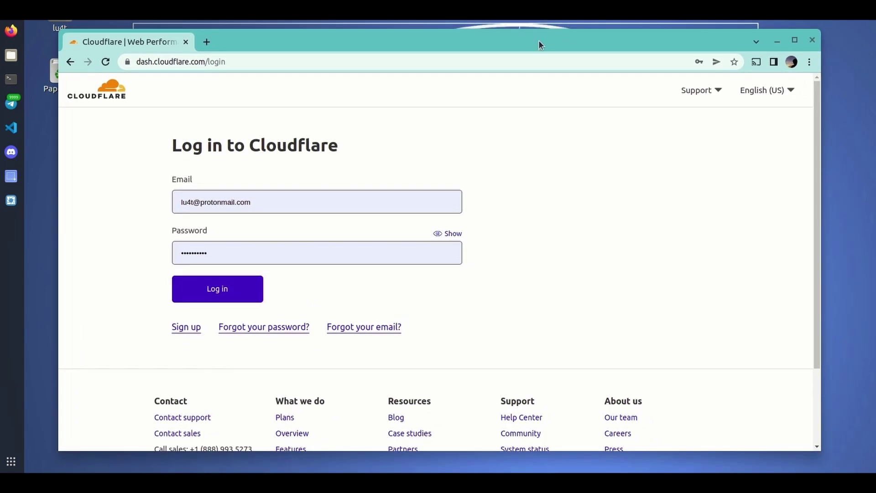
{"action": "left_click", "coordinate": [207, 295]}
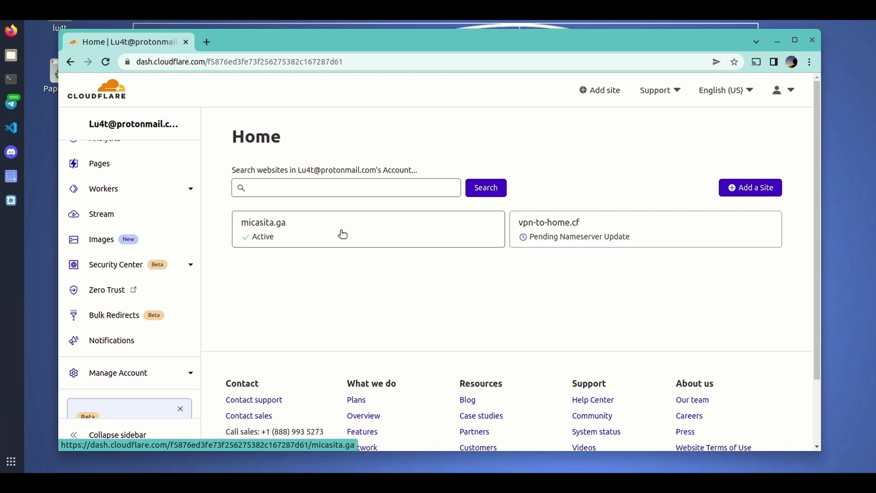
Step: Open Zero Trust from the sidebar, browse its Welcome page, and expand Access
{"action": "left_click", "coordinate": [114, 292]}
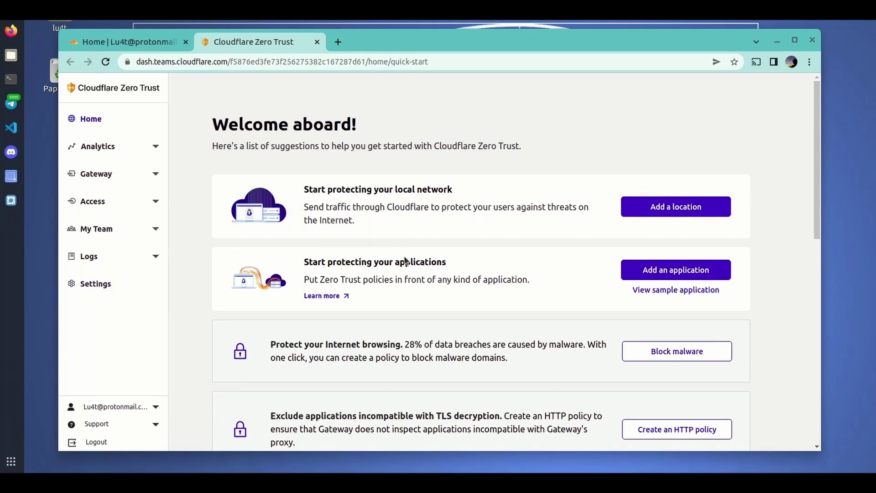
{"action": "scroll", "coordinate": [407, 265], "scroll_direction": "down", "scroll_amount": 3}
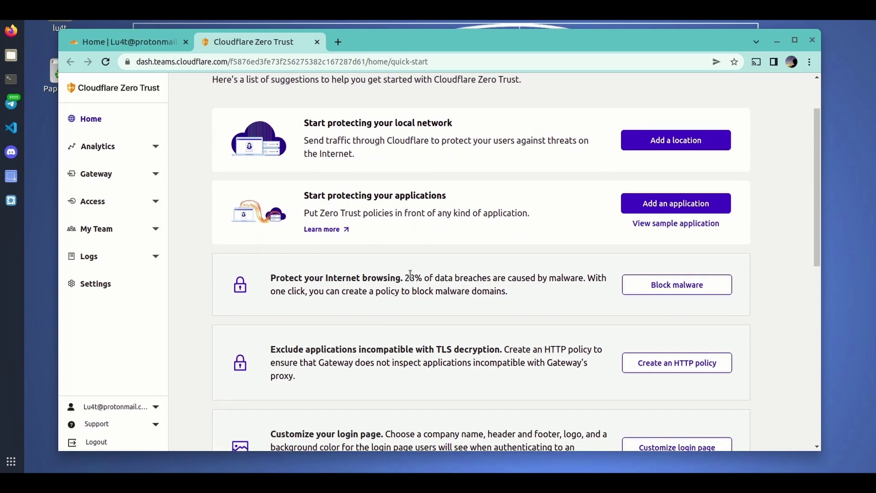
{"action": "scroll", "coordinate": [411, 274], "scroll_direction": "down", "scroll_amount": 10}
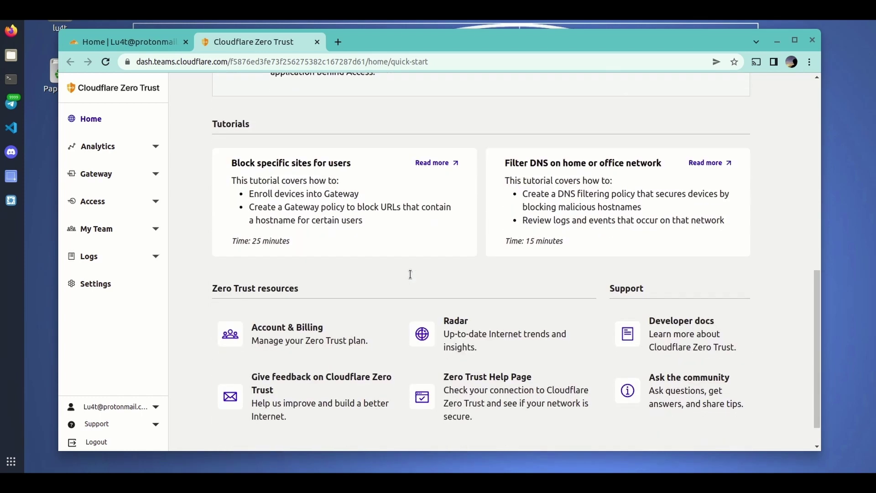
{"action": "scroll", "coordinate": [411, 274], "scroll_direction": "up", "scroll_amount": 10}
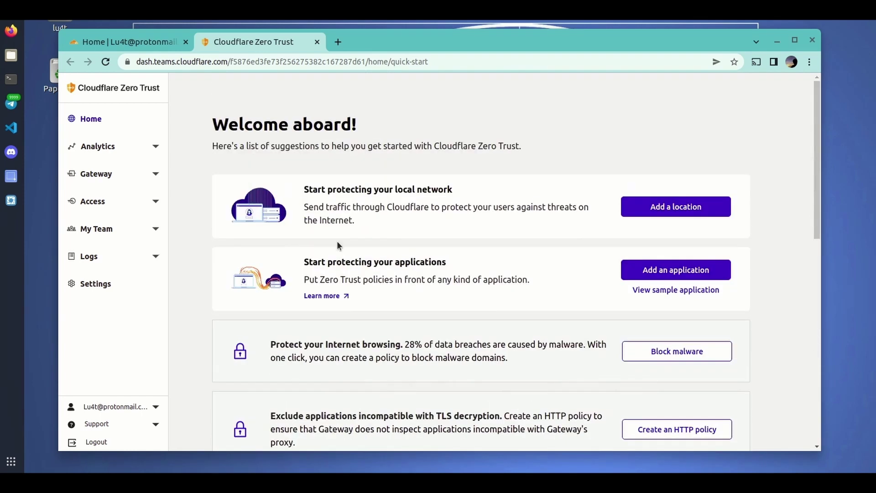
{"action": "left_click", "coordinate": [112, 202]}
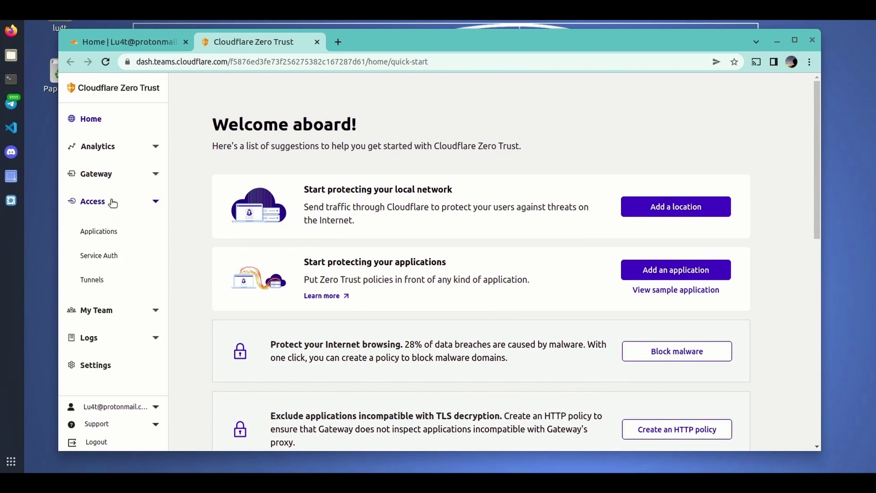
Step: Show Access > Tunnels, then cancel the deletion of syno-tunnel
{"action": "left_click", "coordinate": [96, 282]}
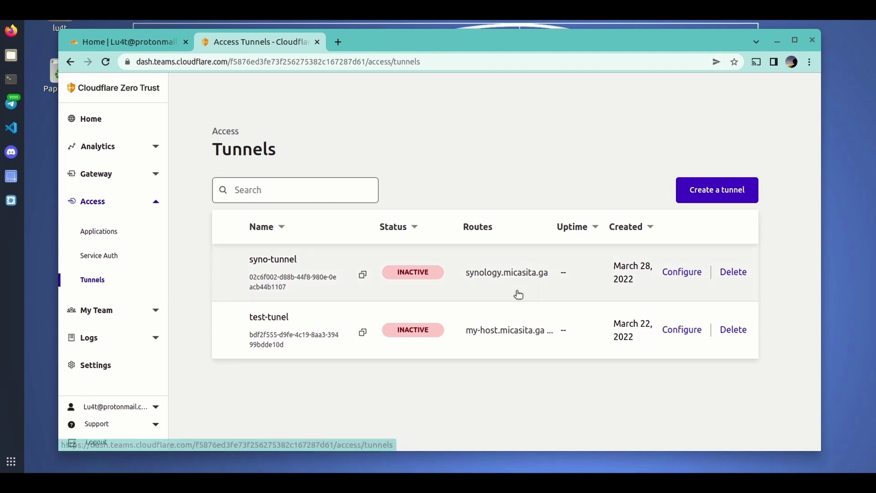
{"action": "left_click", "coordinate": [734, 272]}
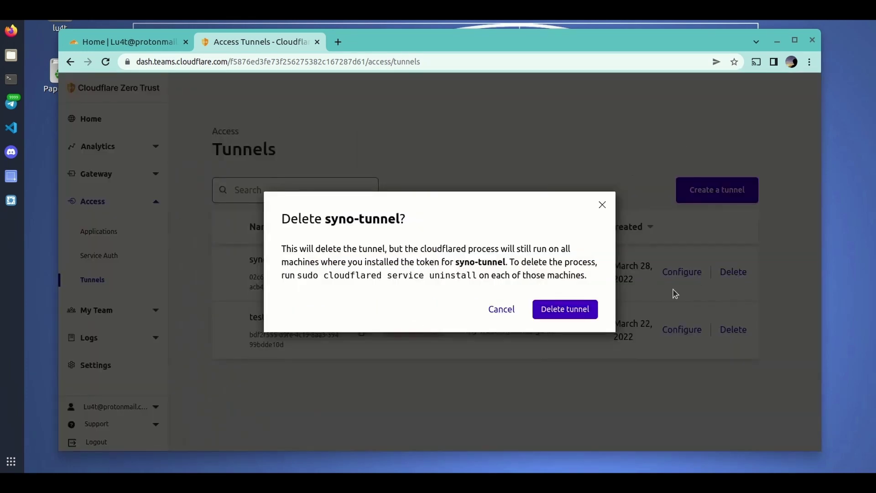
{"action": "left_click", "coordinate": [602, 205]}
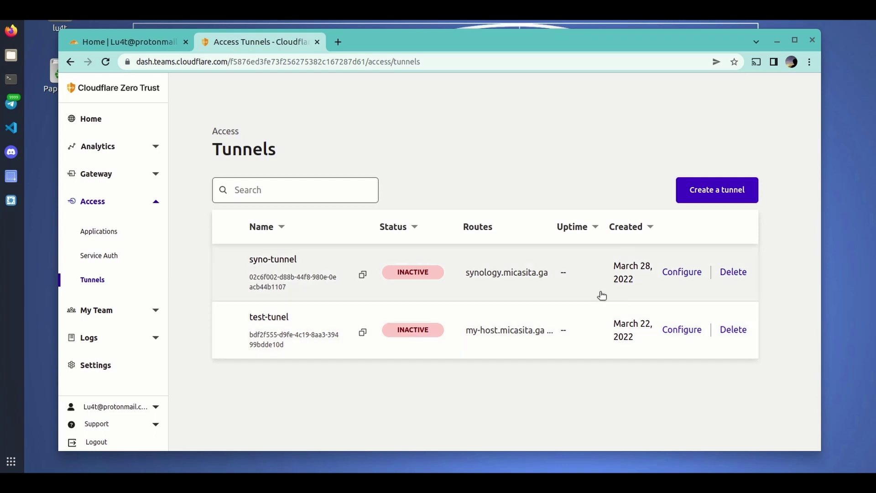
Step: Create and save a tunnel named 'you-tube'
{"action": "left_click", "coordinate": [702, 191]}
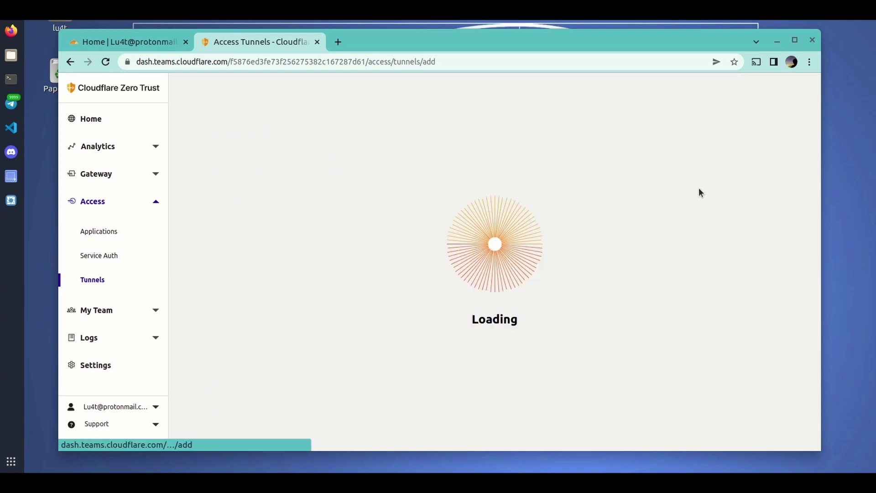
{"action": "left_click", "coordinate": [309, 328]}
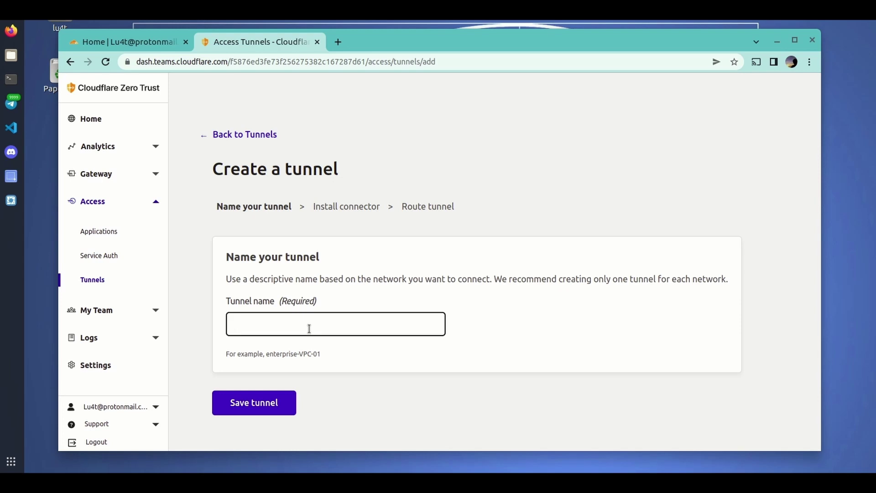
{"action": "type", "text": "you-tube"}
{"action": "left_click", "coordinate": [251, 405]}
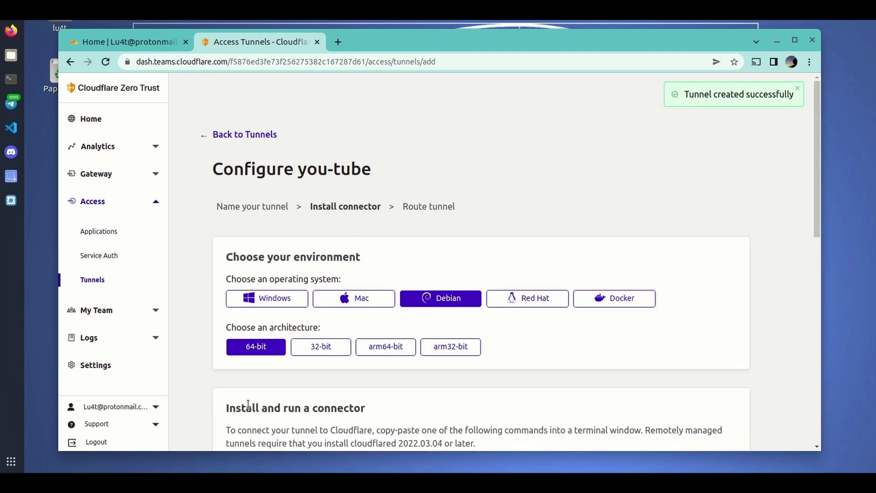
{"action": "scroll", "coordinate": [544, 353], "scroll_direction": "down", "scroll_amount": 1}
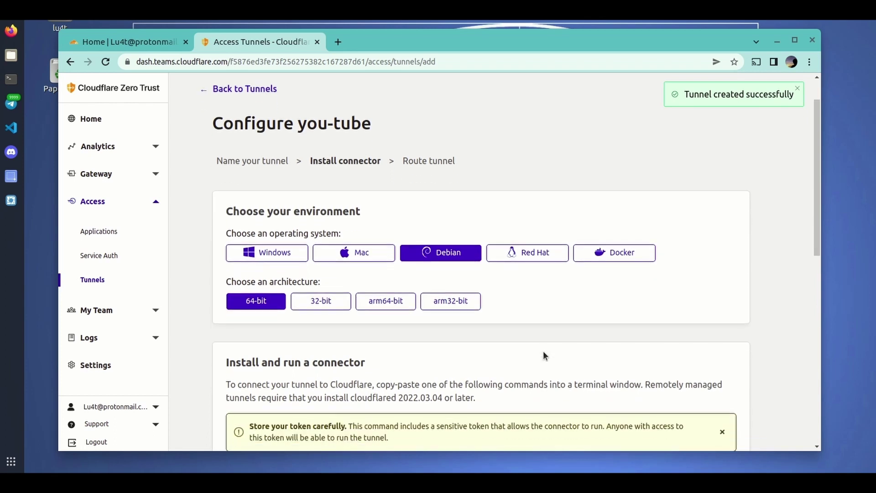
{"action": "scroll", "coordinate": [543, 356], "scroll_direction": "down", "scroll_amount": 1}
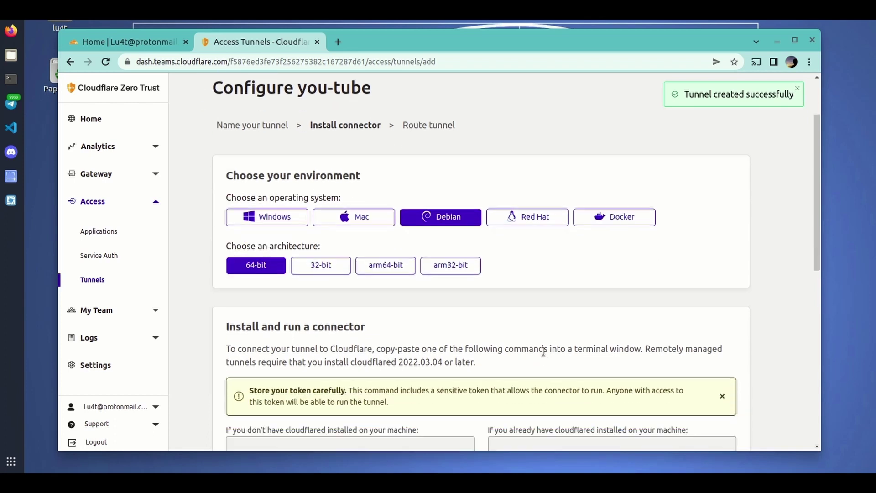
Step: Choose Docker as the environment and copy the docker run command with its token
{"action": "left_click", "coordinate": [621, 220]}
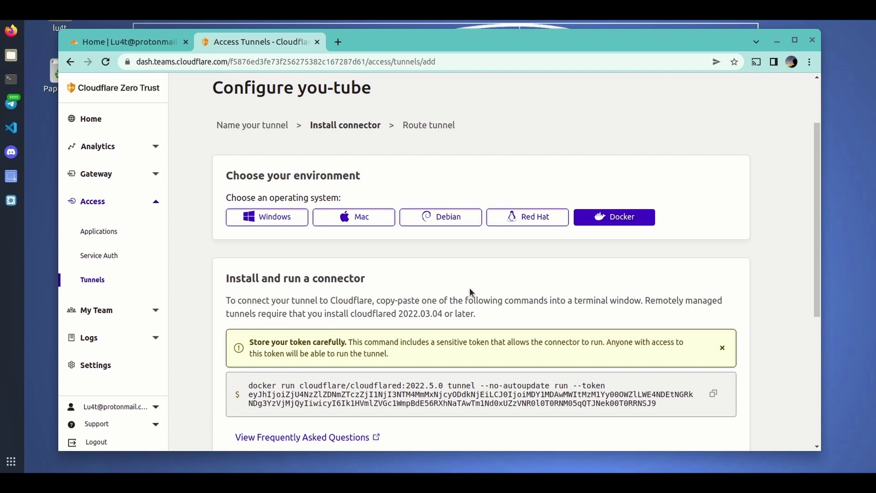
{"action": "scroll", "coordinate": [469, 291], "scroll_direction": "down", "scroll_amount": 3}
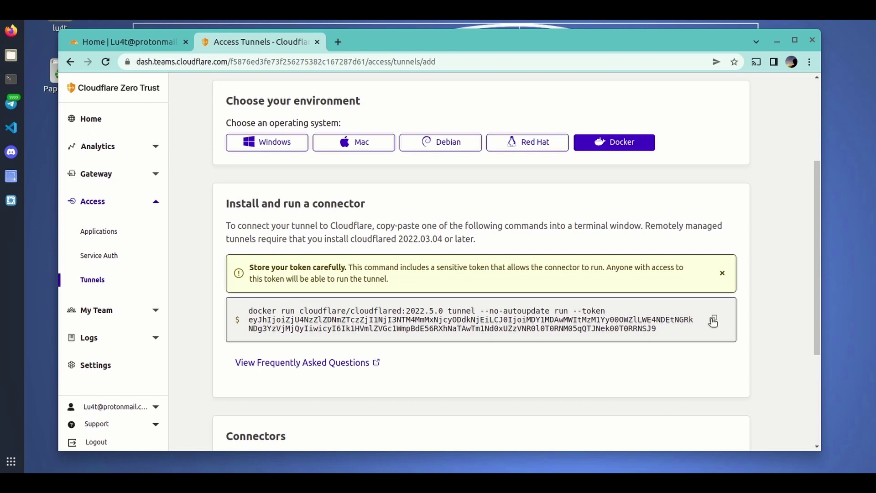
{"action": "left_click", "coordinate": [714, 321]}
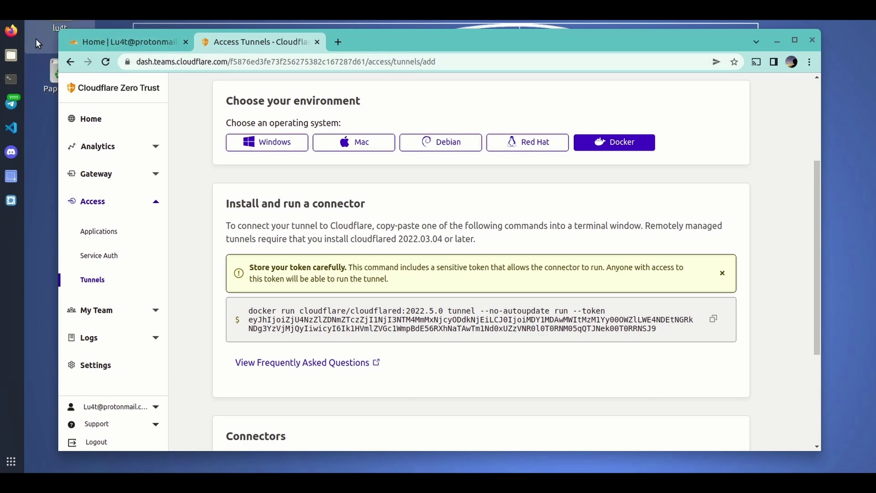
Step: Load the NAS address 192.168.1.14:5550 in a new tab
{"action": "left_click", "coordinate": [337, 42]}
{"action": "left_click", "coordinate": [370, 64]}
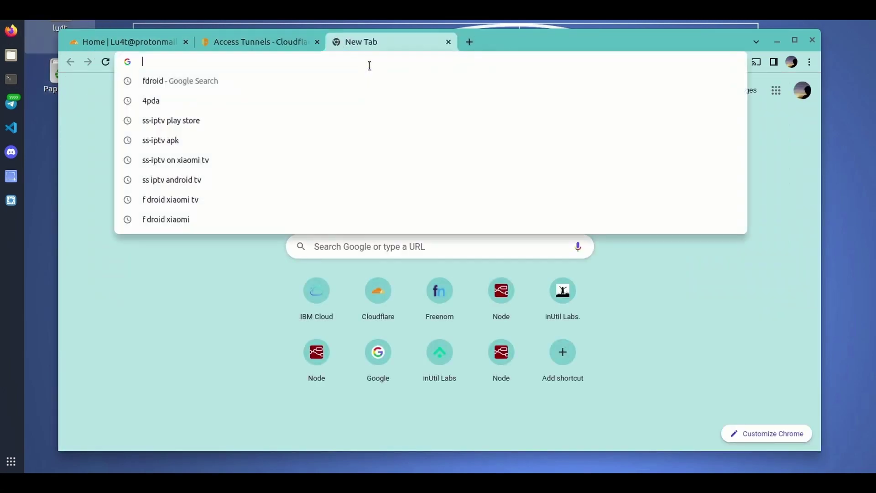
{"action": "type", "text": "192."}
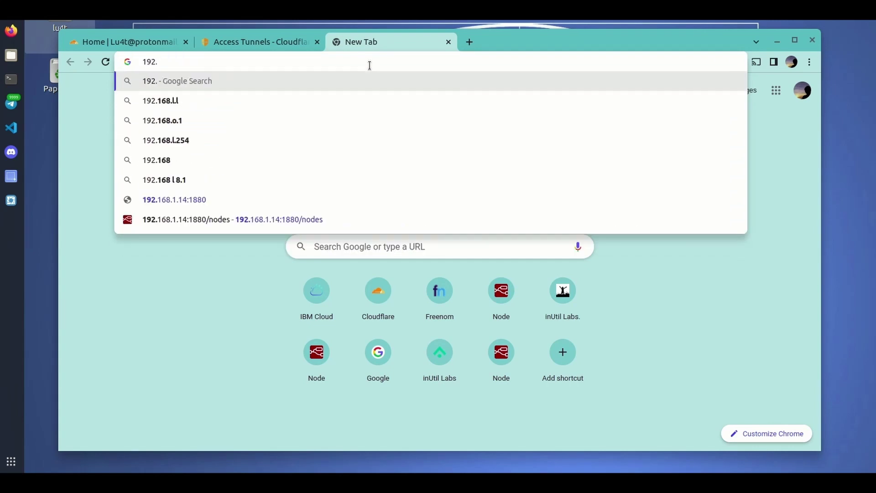
{"action": "type", "text": "1"}
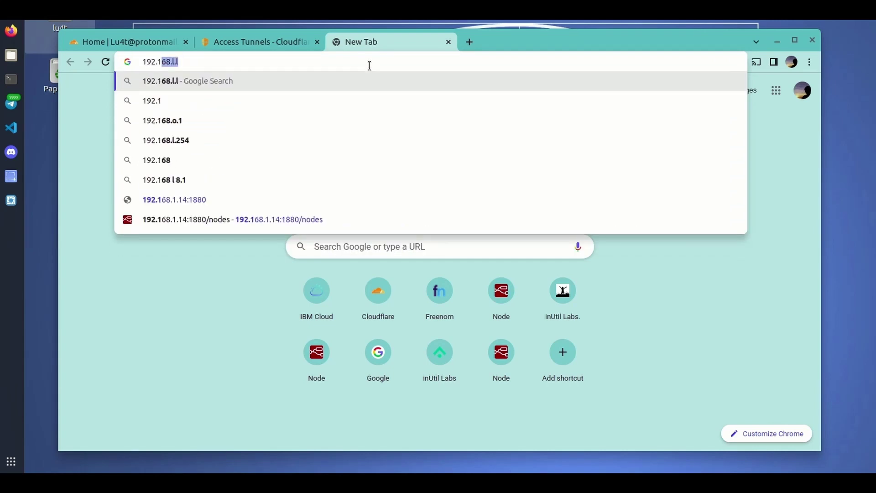
{"action": "type", "text": "68.1.1"}
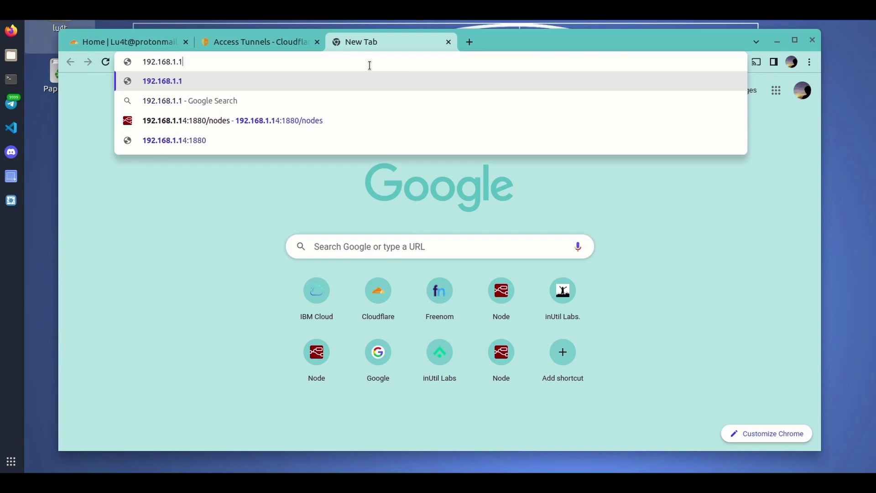
{"action": "type", "text": "4:"}
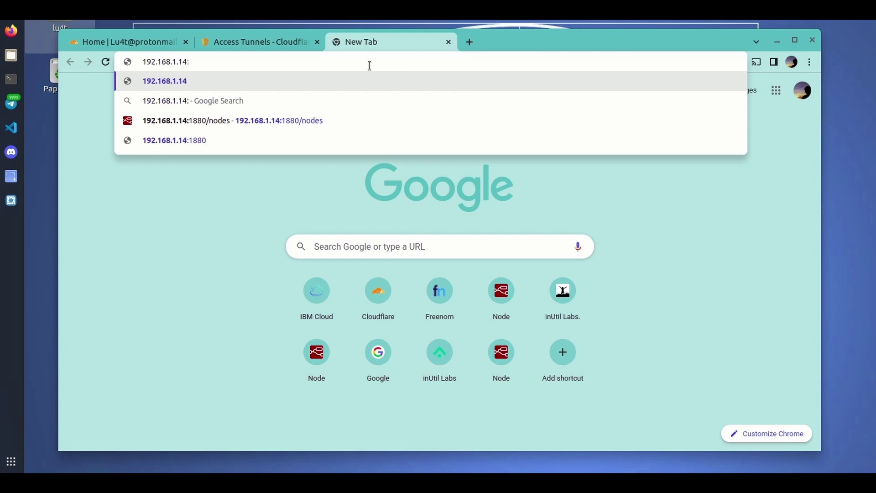
{"action": "type", "text": "5550"}
{"action": "key", "text": "Return"}
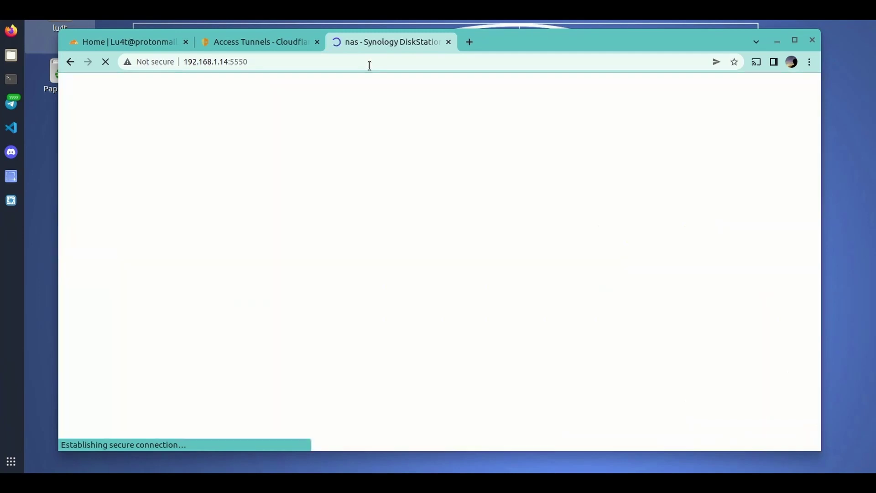
Step: Sign in to DSM with the saved username and account password, declining to save the password
{"action": "type", "text": "lu4t"}
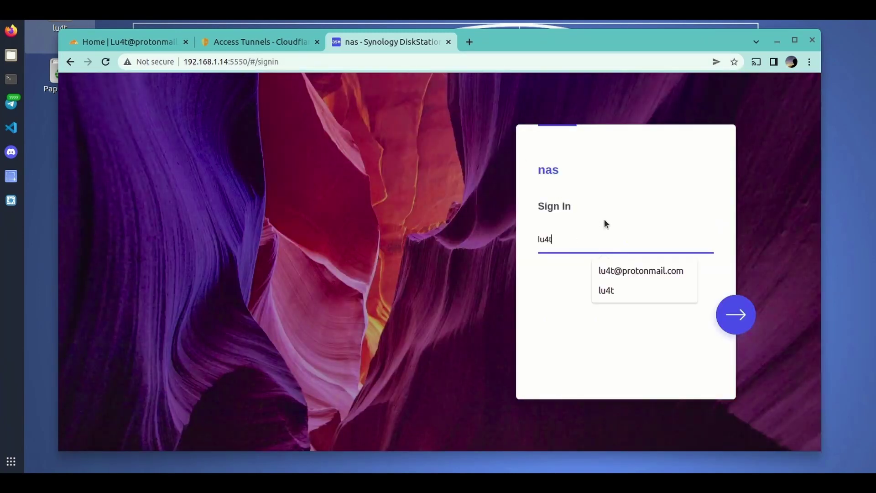
{"action": "left_click", "coordinate": [623, 294]}
{"action": "left_click", "coordinate": [739, 318]}
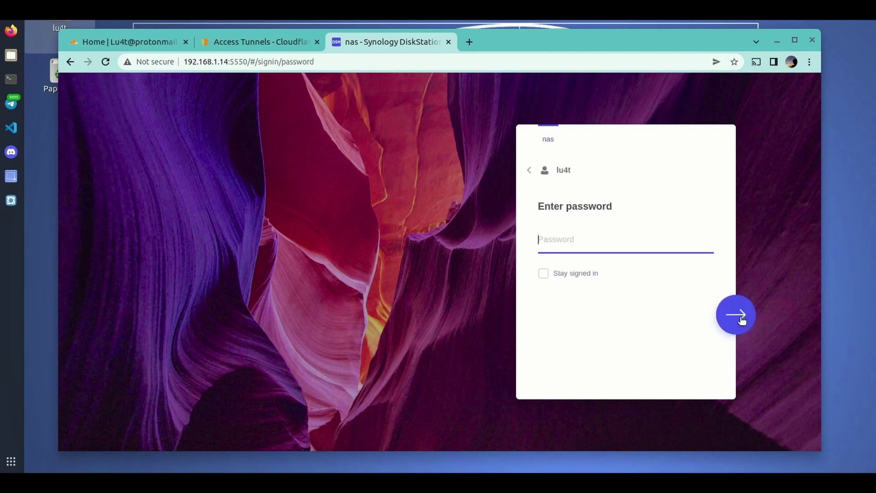
{"action": "type", "text": "•••••••••••"}
{"action": "left_click", "coordinate": [731, 315]}
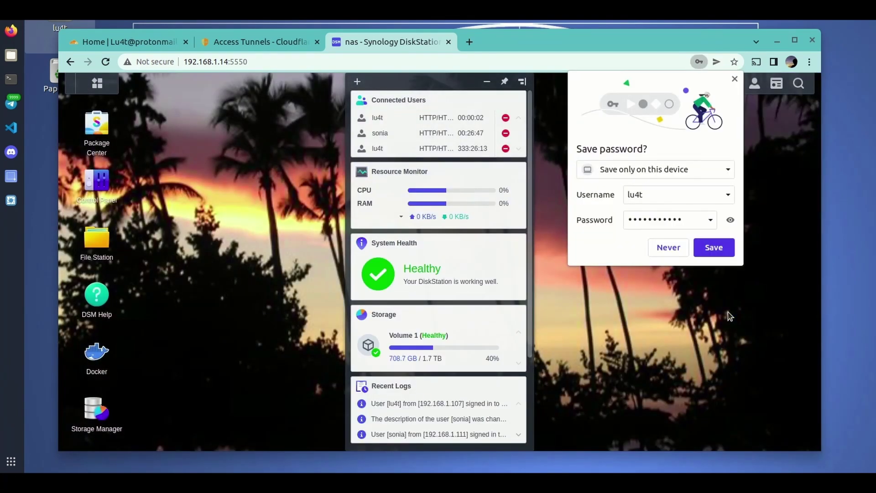
{"action": "left_click", "coordinate": [670, 249]}
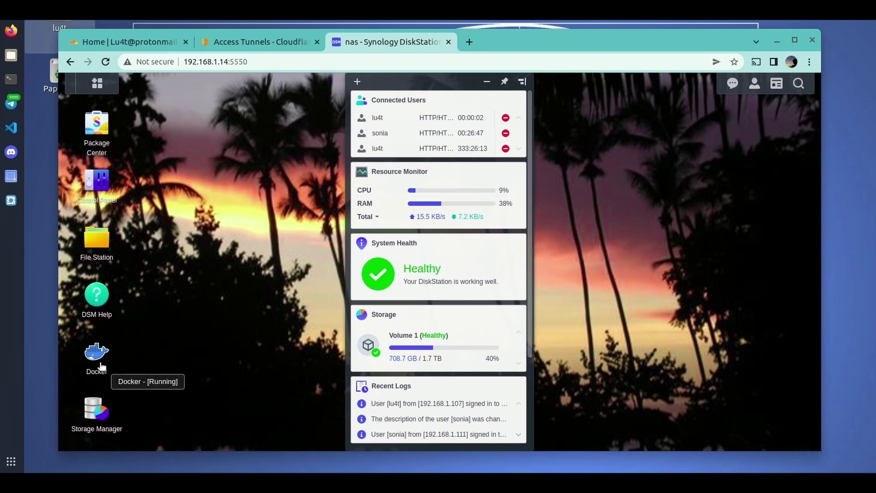
Step: Launch Docker from the DSM desktop and switch to its Registry page
{"action": "left_click", "coordinate": [97, 353]}
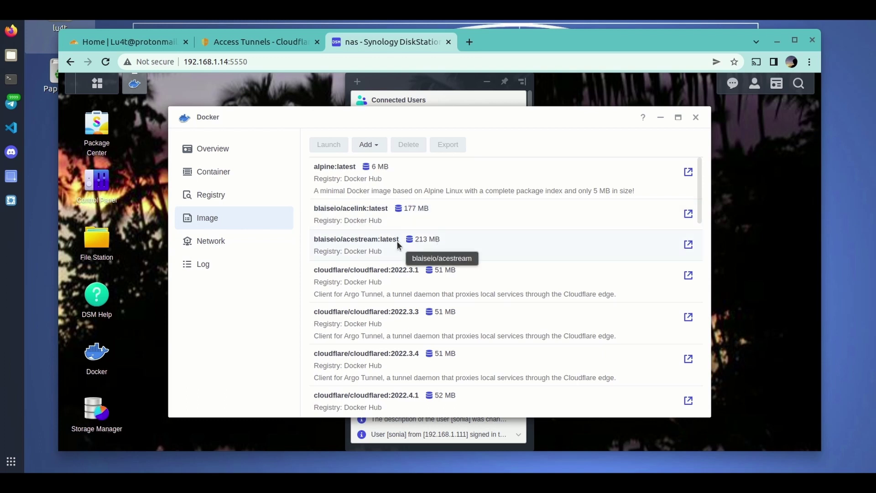
{"action": "scroll", "coordinate": [397, 242], "scroll_direction": "down", "scroll_amount": 2}
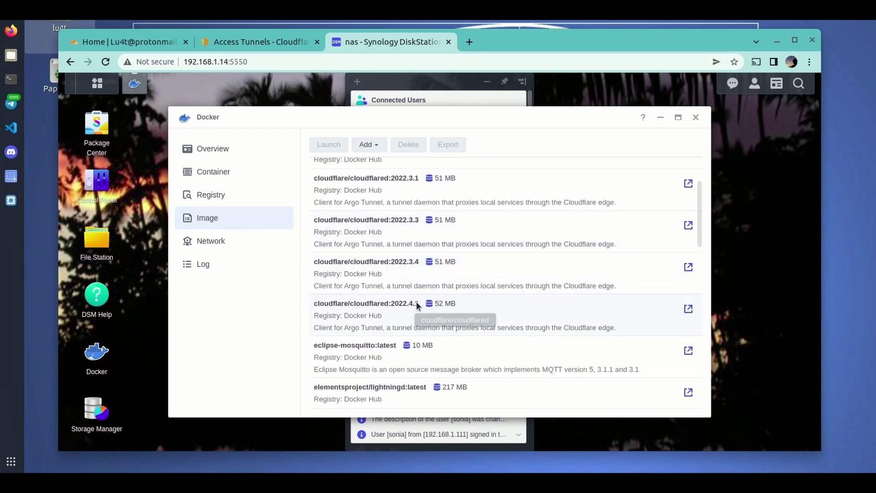
{"action": "left_click", "coordinate": [212, 201]}
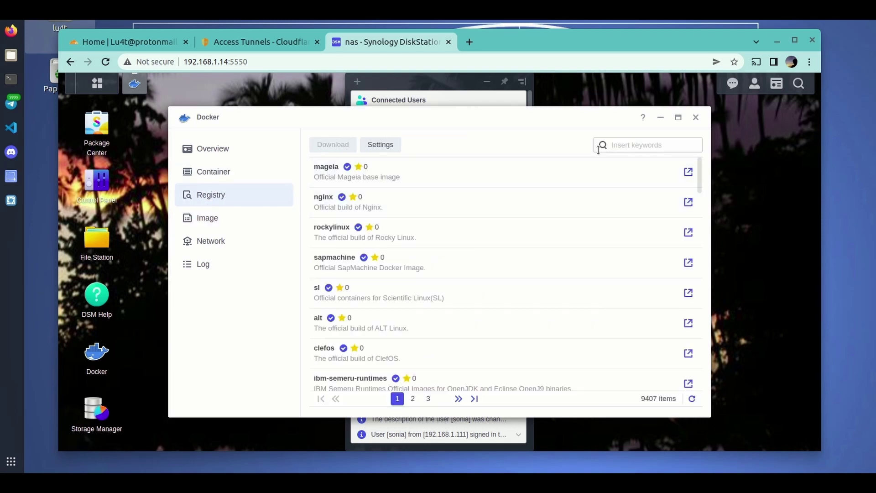
Step: Search the registry for 'cloudflared' and start downloading cloudflare/cloudflared
{"action": "left_click", "coordinate": [642, 145]}
{"action": "type", "text": "cloudf"}
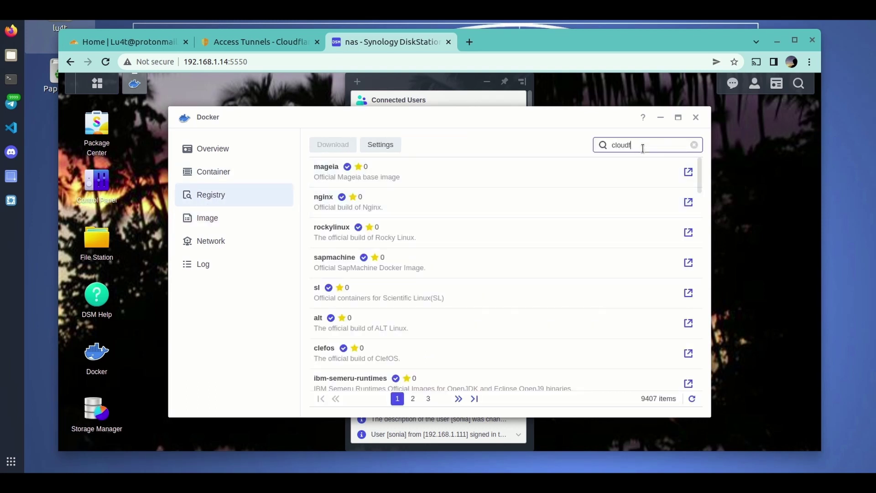
{"action": "type", "text": "lared"}
{"action": "key", "text": "Return"}
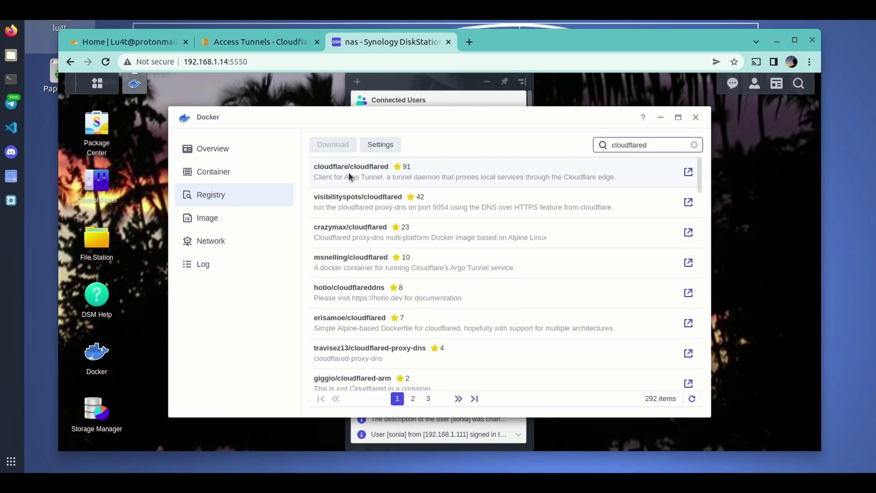
{"action": "double_click", "coordinate": [459, 178]}
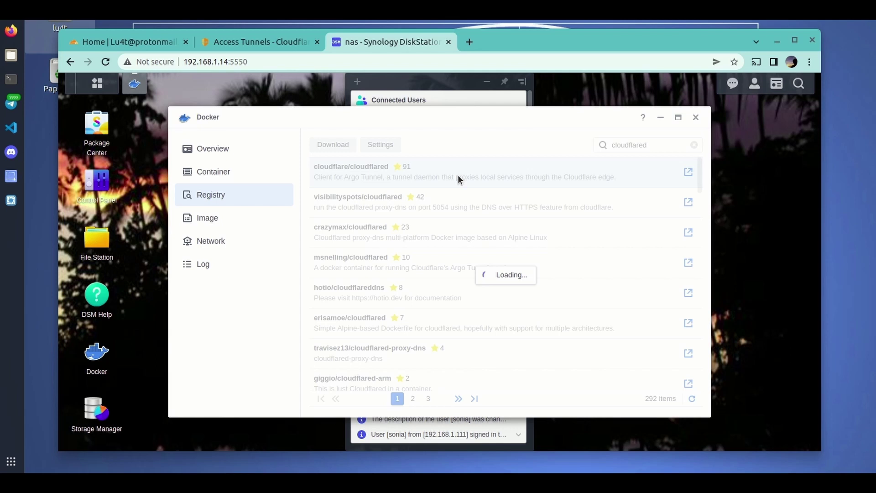
Step: Download the cloudflare/cloudflared image with tag 2022.5.0 and select it in the Image list
{"action": "left_click", "coordinate": [455, 256]}
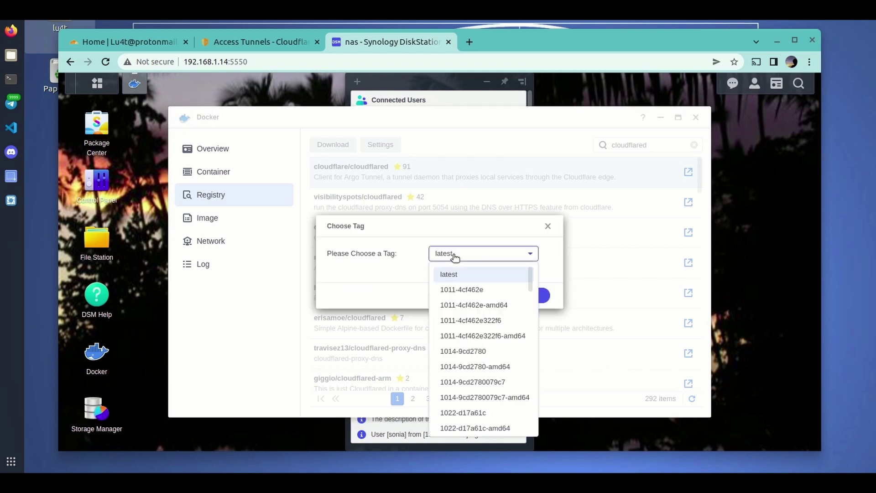
{"action": "left_click_drag", "start_coordinate": [530, 286], "coordinate": [538, 337]}
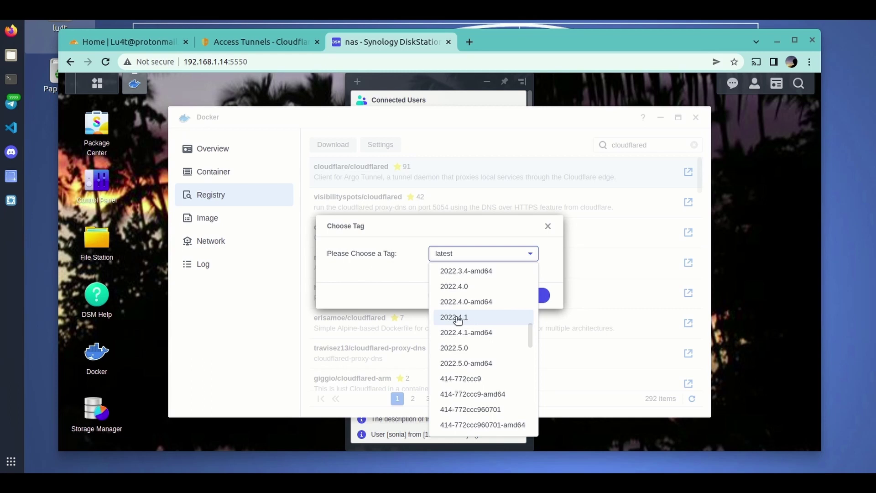
{"action": "left_click", "coordinate": [469, 349]}
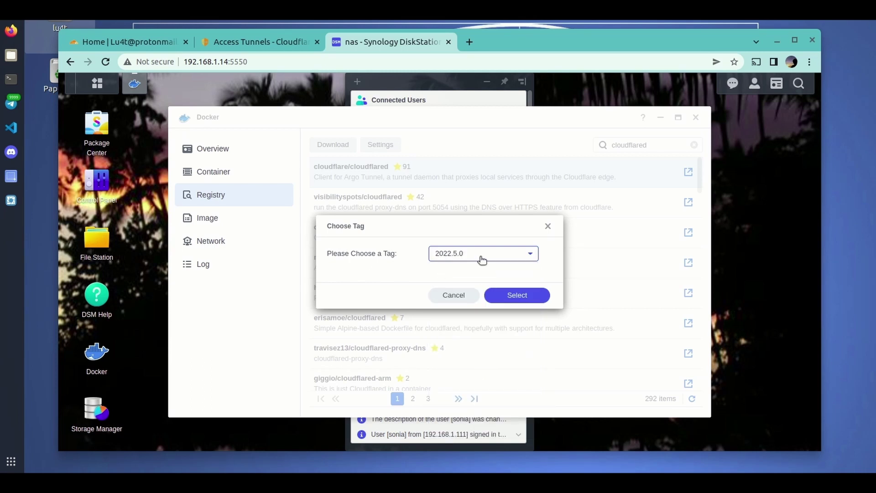
{"action": "left_click", "coordinate": [518, 298]}
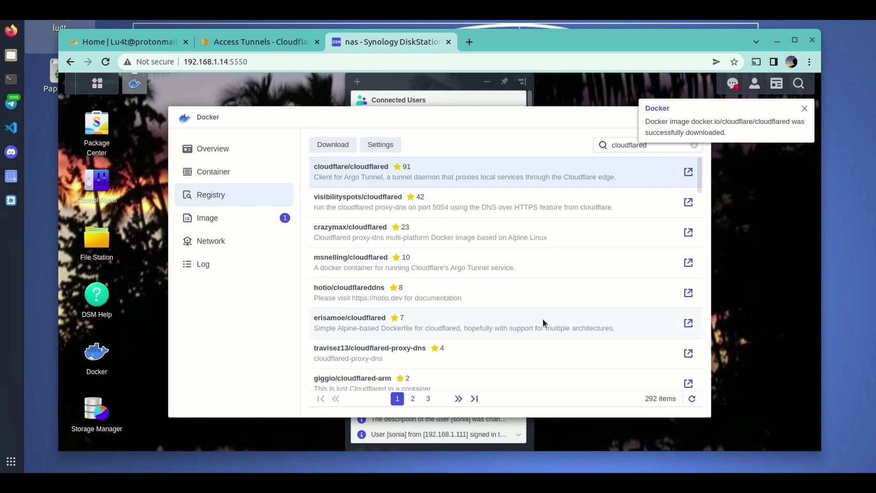
{"action": "left_click", "coordinate": [249, 225]}
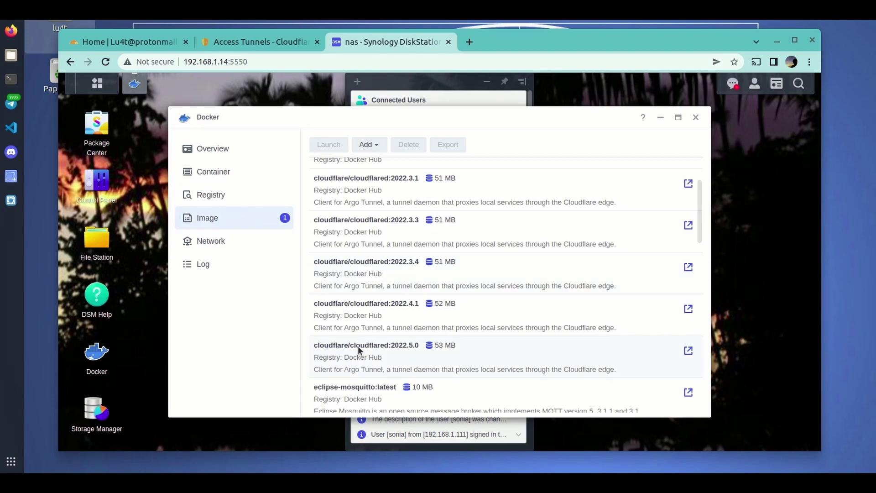
{"action": "left_click", "coordinate": [362, 361]}
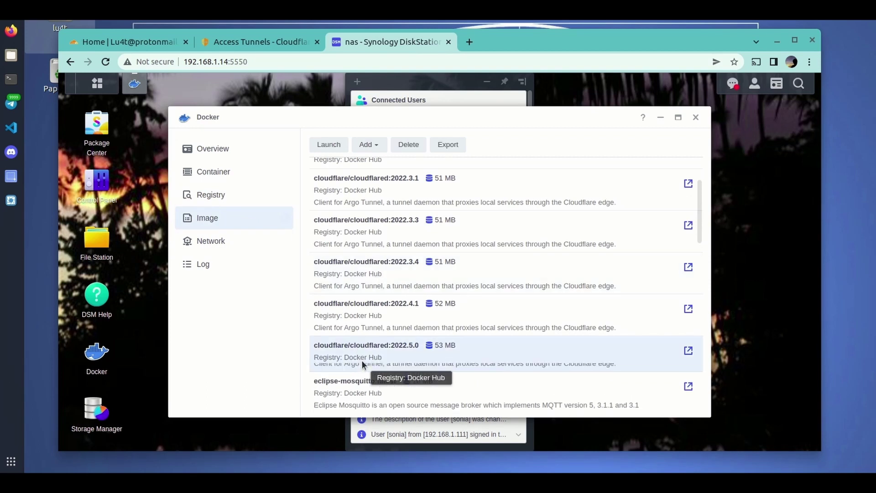
Step: Launch a container from cloudflared:2022.5.0 and name it cloudflare-youtube-tunnel
{"action": "double_click", "coordinate": [361, 360]}
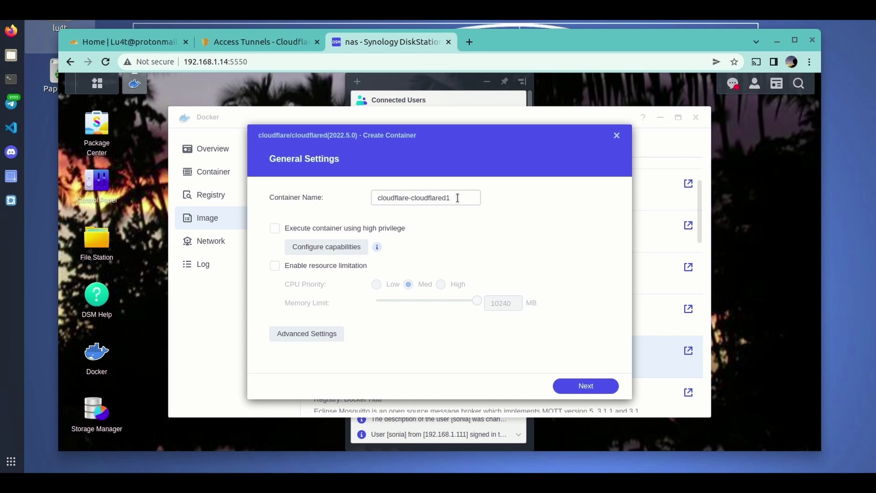
{"action": "double_click", "coordinate": [393, 200]}
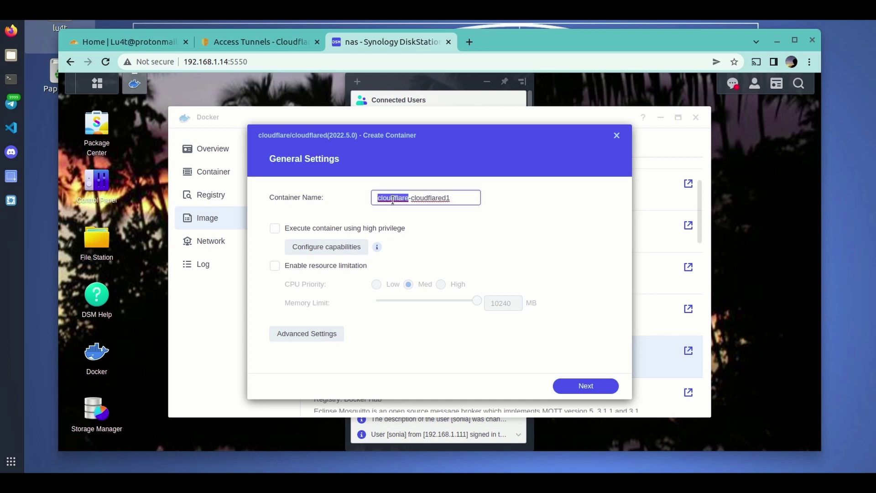
{"action": "double_click", "coordinate": [432, 198]}
{"action": "type", "text": "youtube"}
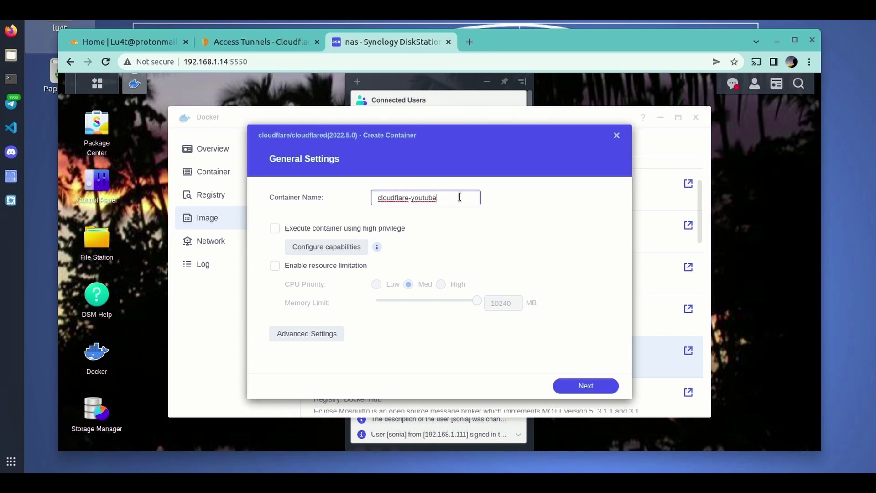
{"action": "type", "text": "-tunnel"}
Step: In Advanced Settings, enable 'Use the same network as Docker Host' for the container
{"action": "left_click", "coordinate": [299, 333]}
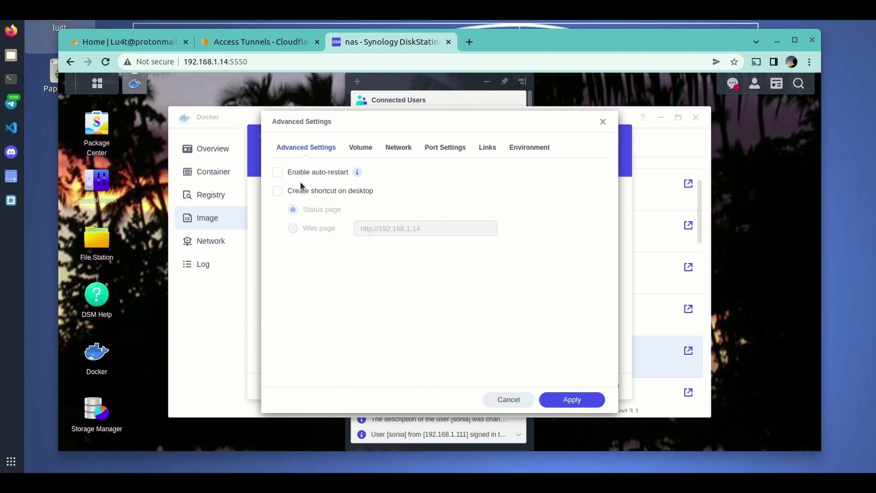
{"action": "left_click", "coordinate": [358, 147]}
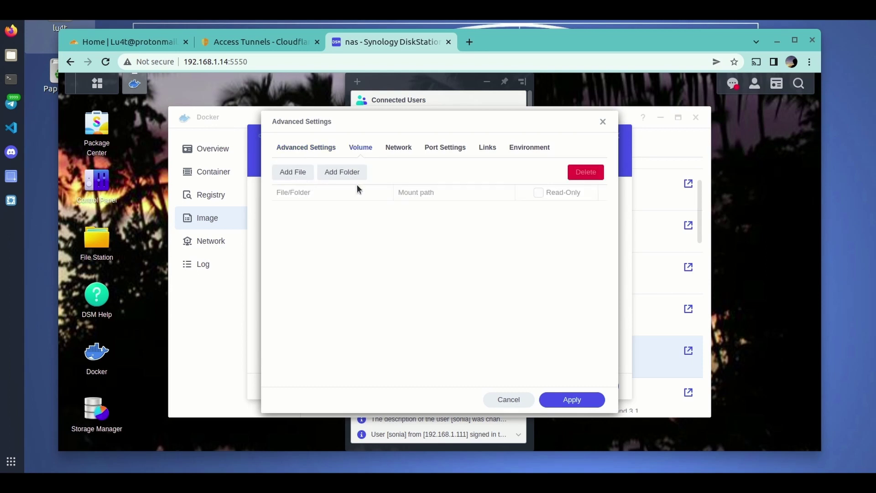
{"action": "left_click", "coordinate": [398, 151]}
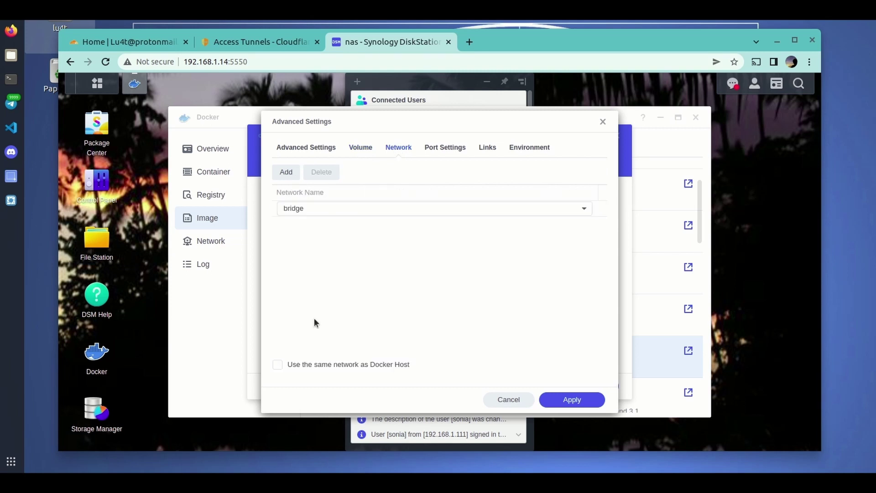
{"action": "left_click", "coordinate": [293, 365]}
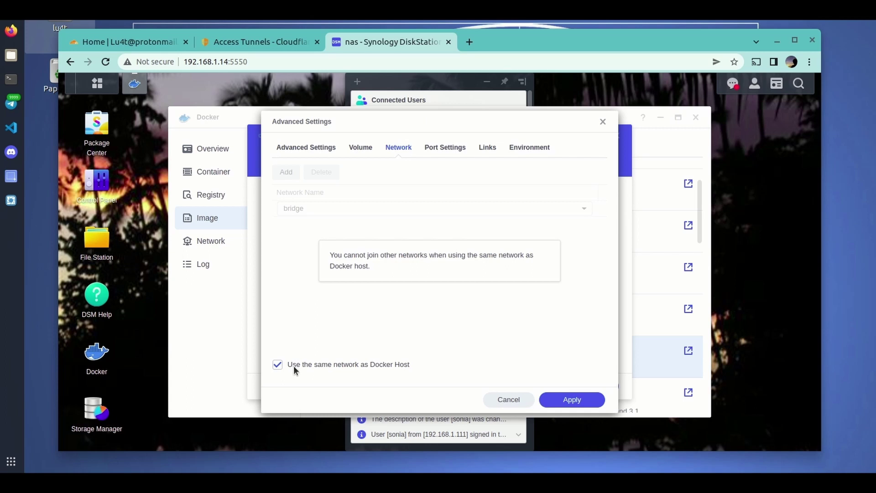
Step: Review the port, link and environment settings, then focus the execution Command field
{"action": "left_click", "coordinate": [445, 147]}
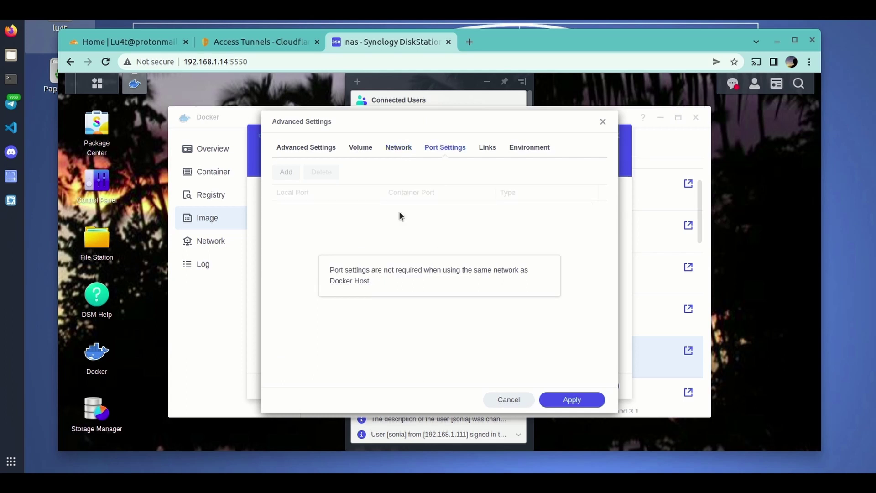
{"action": "left_click", "coordinate": [488, 147]}
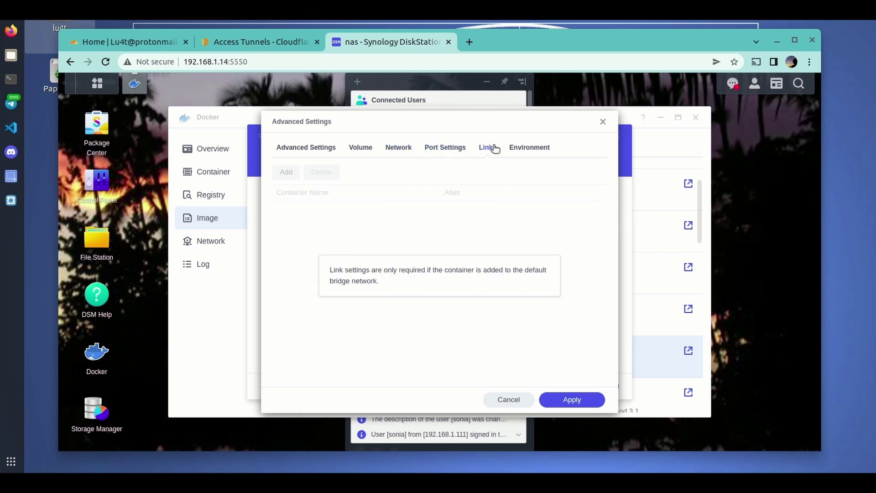
{"action": "left_click", "coordinate": [534, 150]}
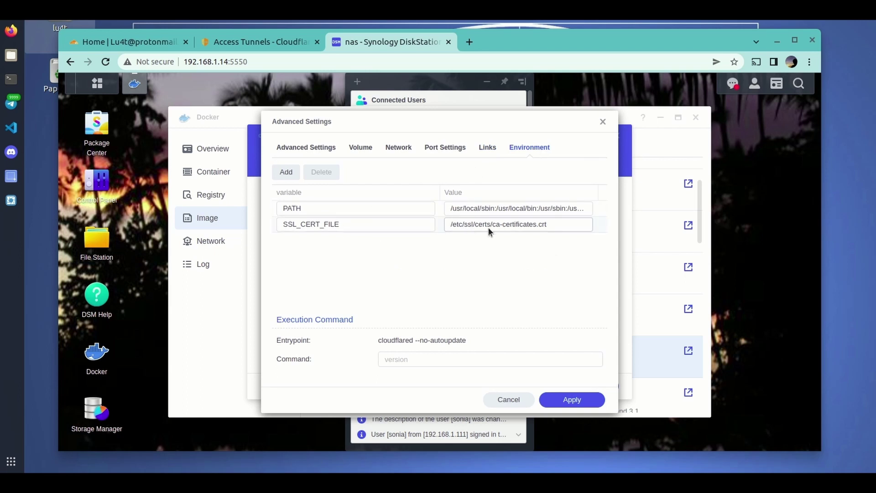
{"action": "left_click", "coordinate": [415, 360]}
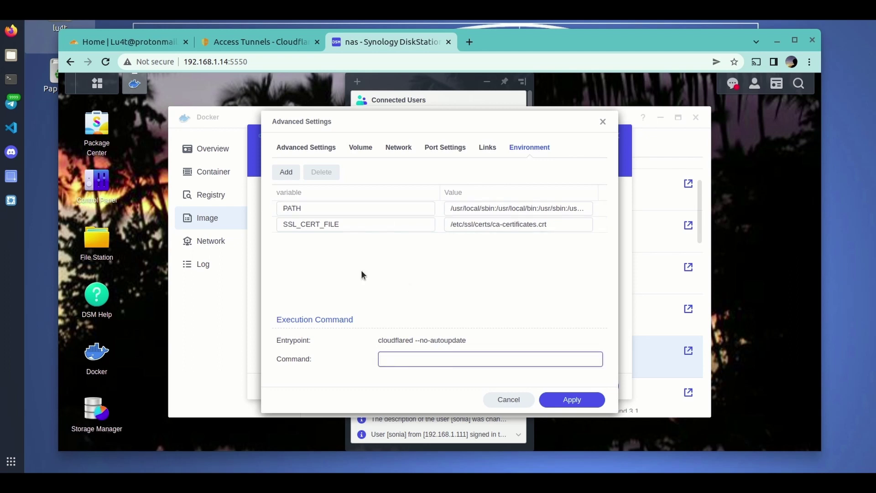
Step: Name the Cloudflare tunnel you-tube-test and save it to reach Install connector
{"action": "left_click", "coordinate": [264, 42]}
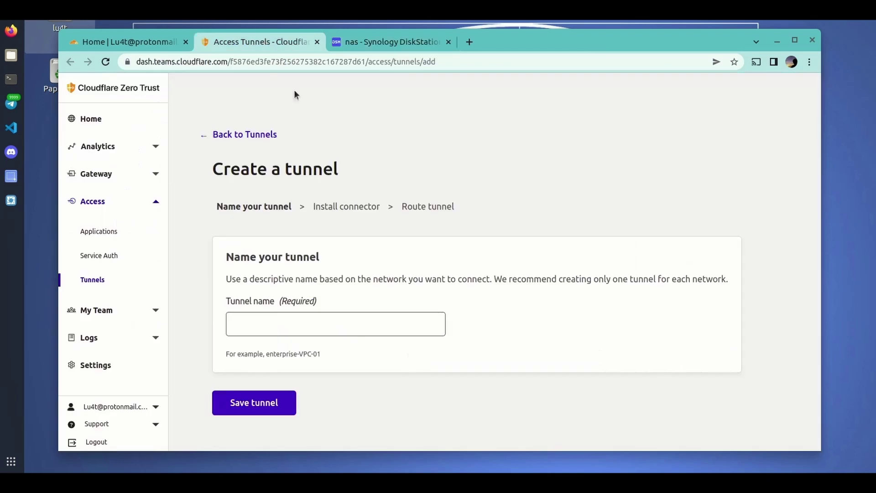
{"action": "left_click", "coordinate": [287, 324]}
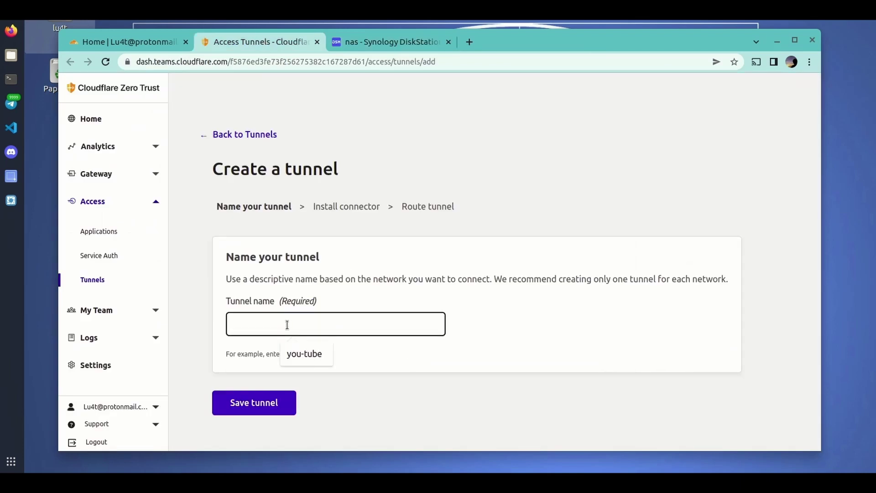
{"action": "left_click", "coordinate": [294, 355]}
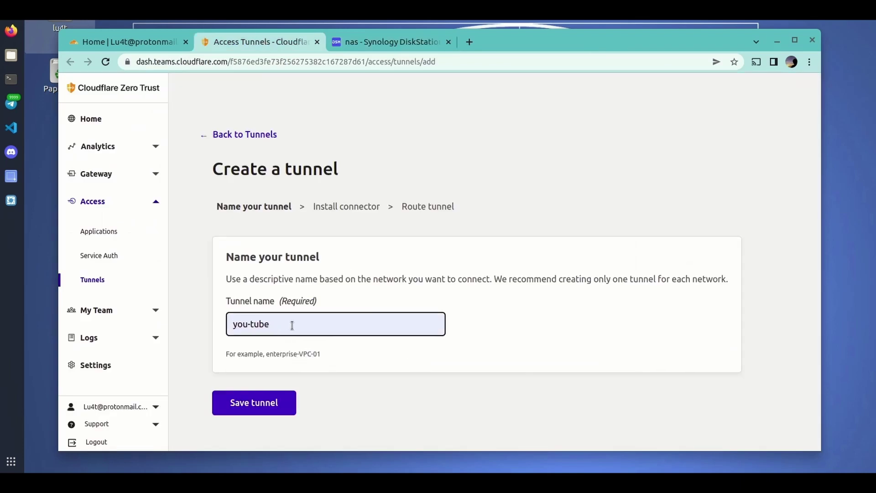
{"action": "left_click", "coordinate": [261, 402]}
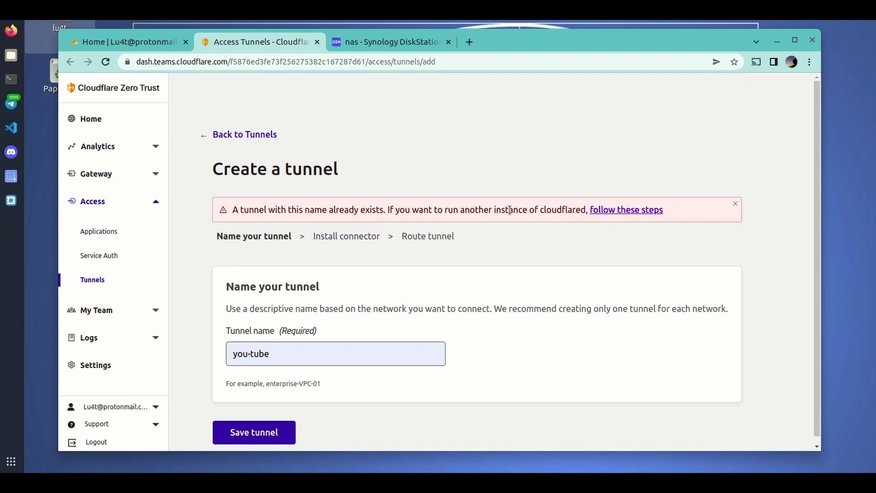
{"action": "left_click", "coordinate": [288, 354]}
{"action": "type", "text": "-"}
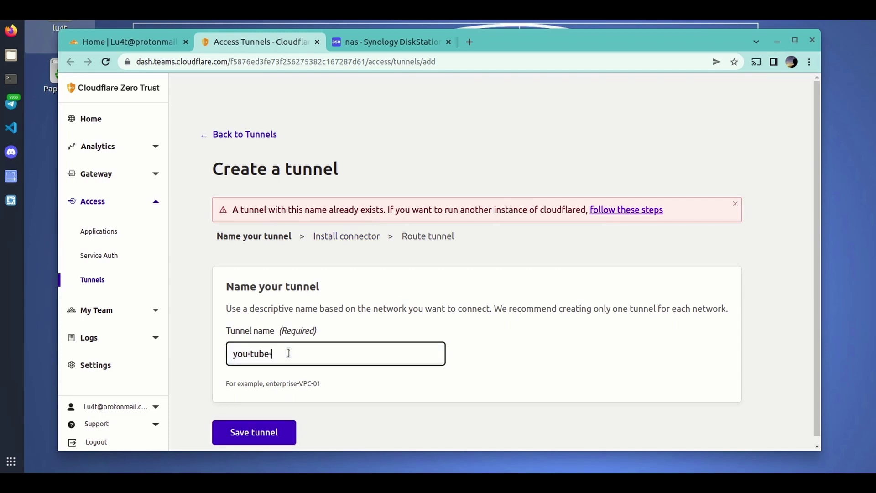
{"action": "type", "text": "test"}
{"action": "left_click", "coordinate": [254, 434]}
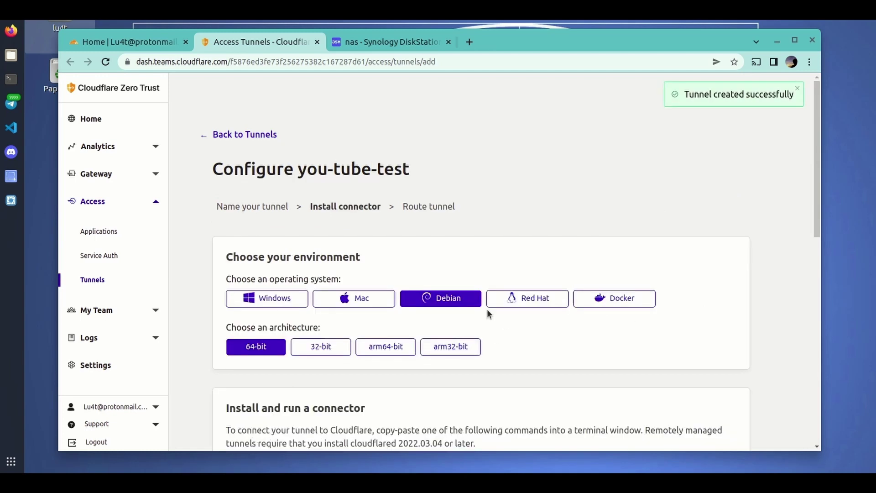
Step: Choose Docker as the connector environment and copy its run command with the token
{"action": "left_click", "coordinate": [641, 305]}
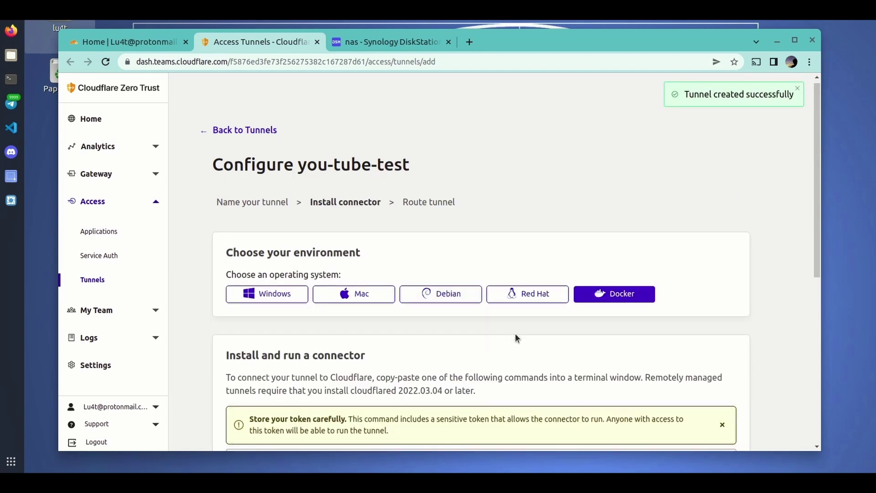
{"action": "scroll", "coordinate": [515, 333], "scroll_direction": "down", "scroll_amount": 2}
{"action": "scroll", "coordinate": [516, 336], "scroll_direction": "down", "scroll_amount": 3}
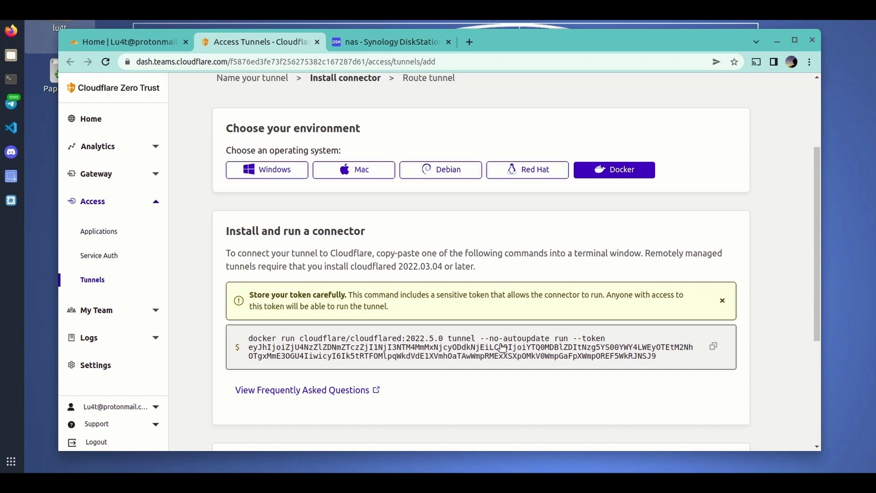
{"action": "left_click", "coordinate": [571, 352]}
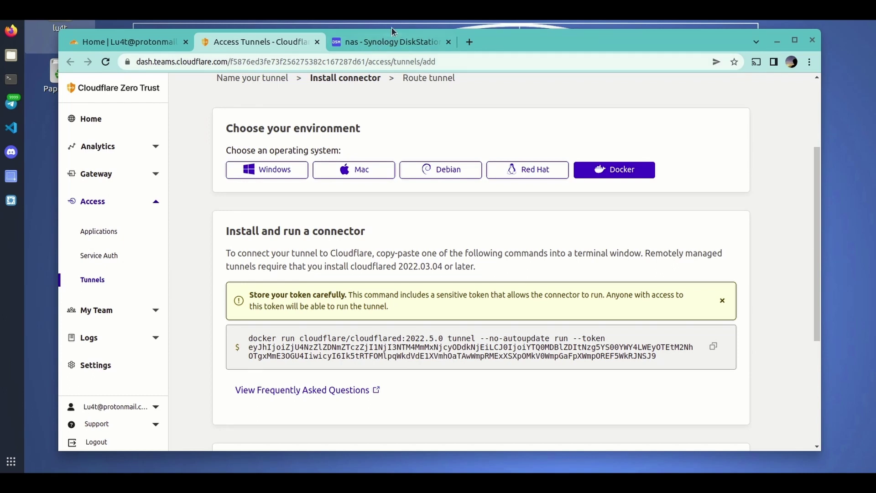
{"action": "left_click", "coordinate": [393, 40]}
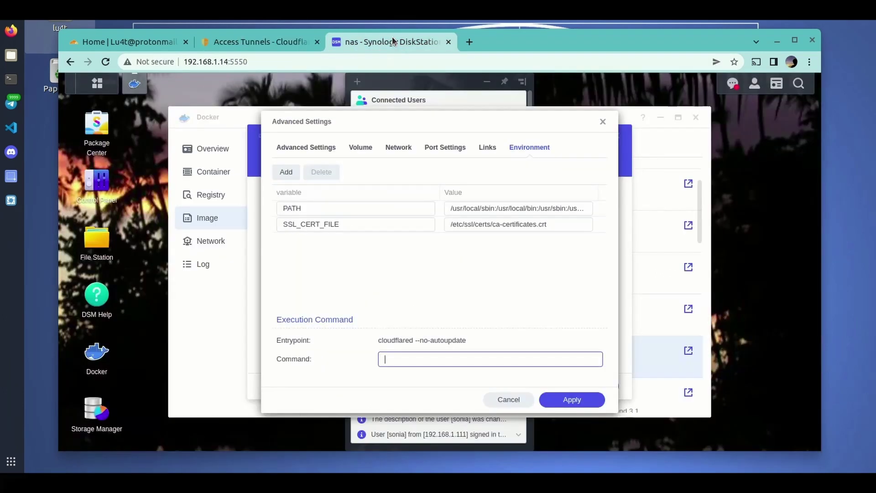
Step: Paste the copied cloudflared run command into the container's Command field
{"action": "right_click", "coordinate": [398, 360]}
{"action": "left_click", "coordinate": [432, 273]}
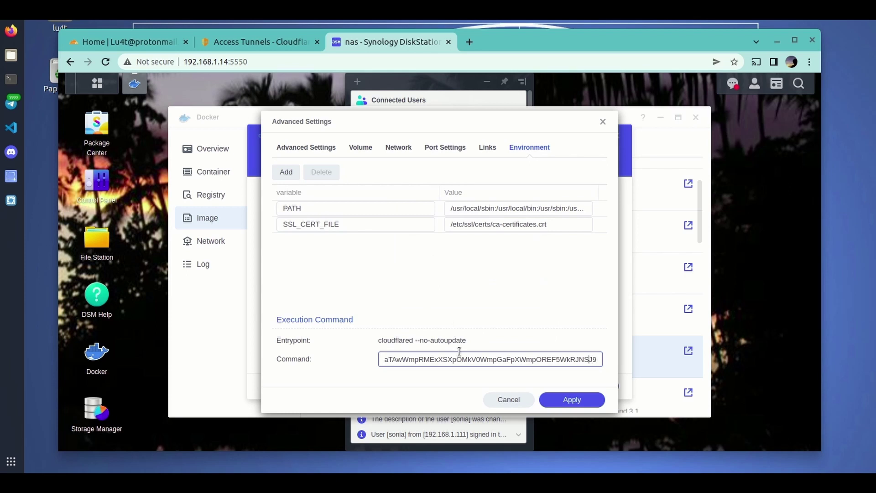
{"action": "key", "text": "Left"}
{"action": "key", "text": "Left"}
{"action": "key", "text": "Left"}
{"action": "key", "text": "Left"}
{"action": "key", "text": "Left"}
{"action": "key", "text": "Left"}
{"action": "key", "text": "Left"}
{"action": "key", "text": "Left"}
{"action": "key", "text": "Left"}
{"action": "key", "text": "Left"}
{"action": "key", "text": "Left"}
{"action": "key", "text": "Left"}
{"action": "key", "text": "Left"}
{"action": "key", "text": "Left"}
{"action": "key", "text": "Left"}
{"action": "key", "text": "Left"}
{"action": "key", "text": "Left"}
{"action": "key", "text": "Left"}
{"action": "key", "text": "Left"}
{"action": "key", "text": "Left"}
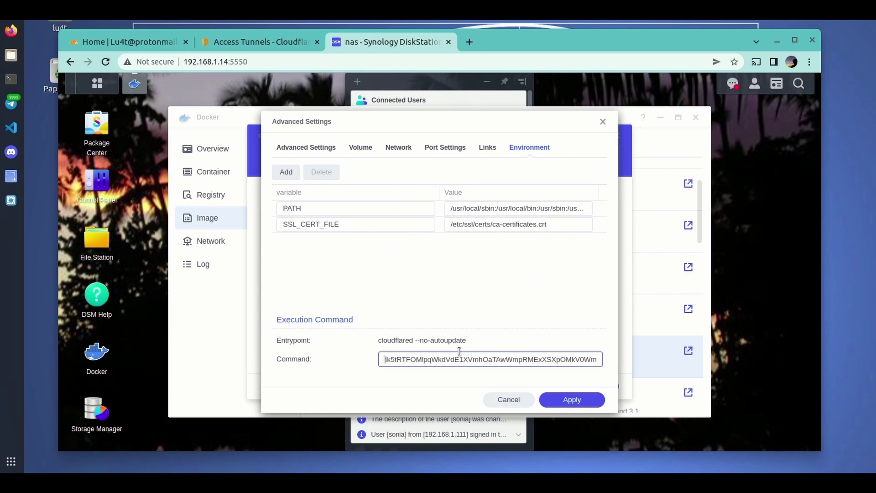
{"action": "key", "text": "Left"}
{"action": "key", "text": "Left"}
{"action": "key", "text": "Left"}
{"action": "key", "text": "Left"}
{"action": "key", "text": "Left"}
{"action": "key", "text": "Left"}
{"action": "key", "text": "Left"}
{"action": "key", "text": "Left"}
{"action": "key", "text": "Left"}
{"action": "key", "text": "Left"}
{"action": "key", "text": "Left"}
{"action": "key", "text": "Left"}
{"action": "key", "text": "Left"}
{"action": "key", "text": "Left"}
{"action": "key", "text": "Left"}
{"action": "key", "text": "Left"}
{"action": "key", "text": "Left"}
{"action": "key", "text": "Left"}
{"action": "key", "text": "Left"}
{"action": "key", "text": "Left"}
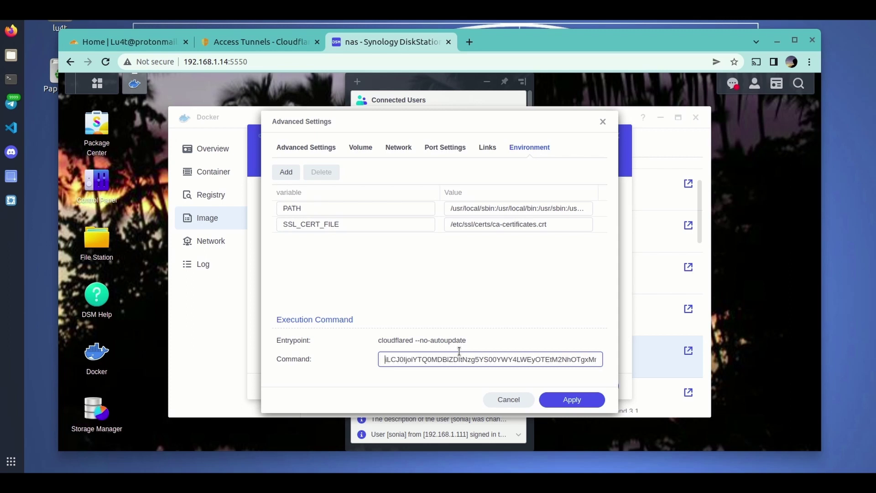
{"action": "key", "text": "Left"}
{"action": "key", "text": "Left"}
{"action": "key", "text": "Left"}
{"action": "key", "text": "Left"}
{"action": "key", "text": "Left"}
{"action": "key", "text": "Left"}
{"action": "key", "text": "Left"}
{"action": "key", "text": "Left"}
{"action": "key", "text": "Left"}
{"action": "key", "text": "Left"}
{"action": "key", "text": "Left"}
{"action": "key", "text": "Left"}
{"action": "key", "text": "Left"}
{"action": "key", "text": "Left"}
{"action": "key", "text": "Left"}
{"action": "key", "text": "Left"}
{"action": "key", "text": "Left"}
{"action": "key", "text": "Left"}
{"action": "key", "text": "Left"}
{"action": "key", "text": "Left"}
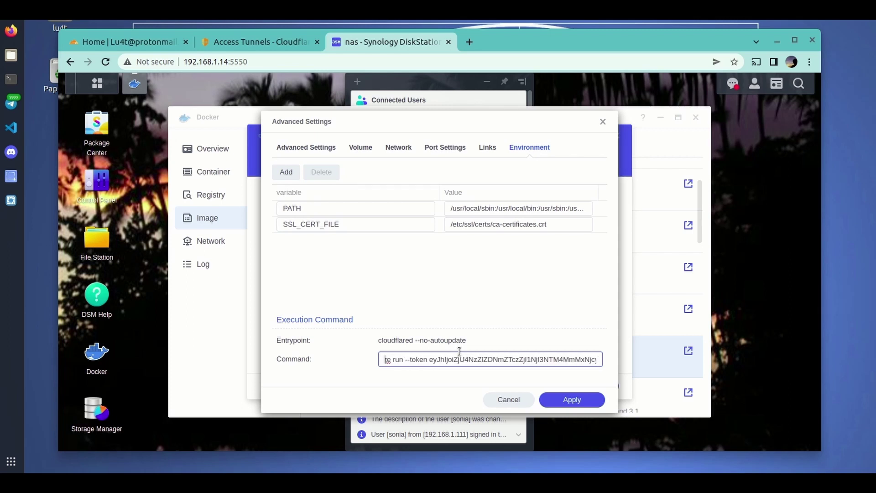
{"action": "key", "text": "Left"}
{"action": "key", "text": "Left"}
{"action": "key", "text": "Left"}
{"action": "key", "text": "Left"}
{"action": "key", "text": "Left"}
{"action": "key", "text": "Left"}
{"action": "key", "text": "Left"}
{"action": "key", "text": "Left"}
{"action": "key", "text": "Left"}
{"action": "key", "text": "Left"}
{"action": "key", "text": "Left"}
{"action": "key", "text": "Left"}
{"action": "key", "text": "Left"}
{"action": "key", "text": "Left"}
{"action": "key", "text": "Left"}
{"action": "key", "text": "Left"}
{"action": "key", "text": "Left"}
{"action": "key", "text": "Left"}
{"action": "key", "text": "Left"}
{"action": "key", "text": "Left"}
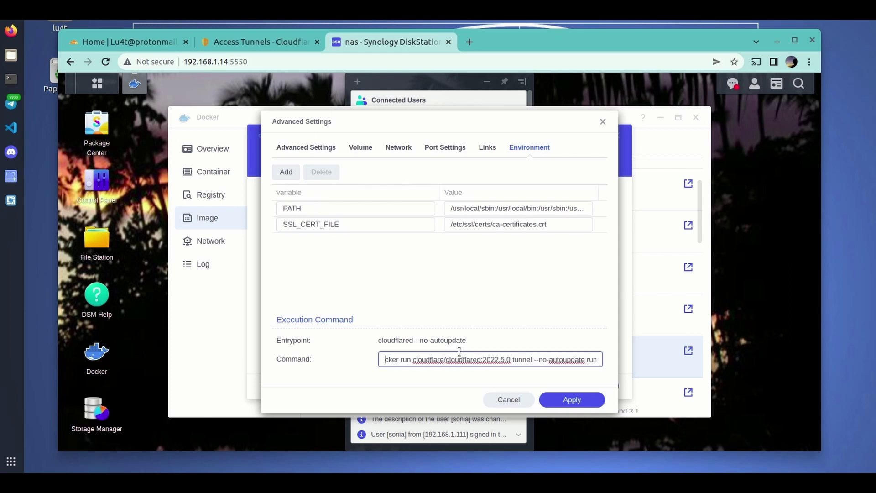
Step: Remove the 'docker run cloudflare/cloudflared:2022.5.0' prefix so the command starts with tunnel --no-autoupdate run
{"action": "key", "text": "Delete"}
{"action": "key", "text": "Delete"}
{"action": "key", "text": "Delete"}
{"action": "key", "text": "Delete"}
{"action": "key", "text": "Delete"}
{"action": "key", "text": "Delete"}
{"action": "key", "text": "Delete"}
{"action": "key", "text": "Delete"}
{"action": "key", "text": "Delete"}
{"action": "key", "text": "Delete"}
{"action": "key", "text": "Delete"}
{"action": "key", "text": "Delete"}
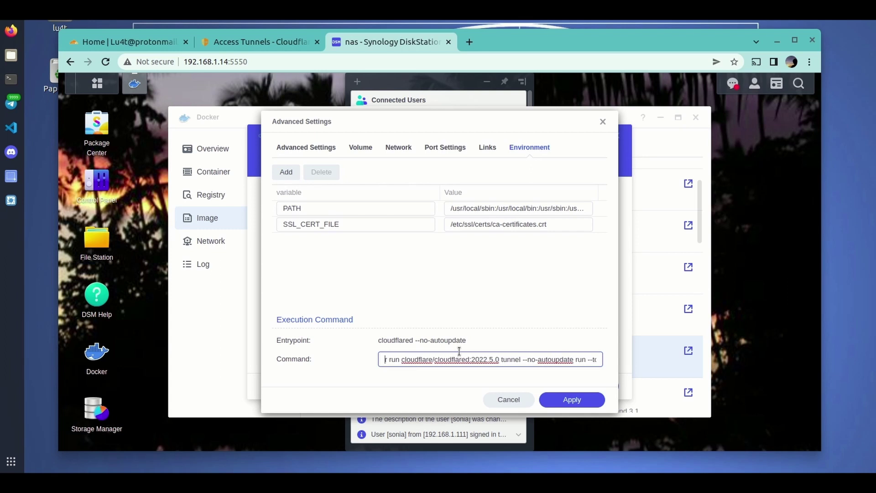
{"action": "key", "text": "Delete"}
{"action": "key", "text": "Delete"}
{"action": "key", "text": "Delete"}
{"action": "key", "text": "Delete"}
{"action": "key", "text": "Delete"}
{"action": "key", "text": "Delete"}
{"action": "key", "text": "Delete"}
{"action": "key", "text": "Delete"}
{"action": "key", "text": "Delete"}
{"action": "key", "text": "Delete"}
{"action": "key", "text": "Delete"}
{"action": "key", "text": "Delete"}
{"action": "key", "text": "Delete"}
{"action": "key", "text": "Delete"}
{"action": "key", "text": "Delete"}
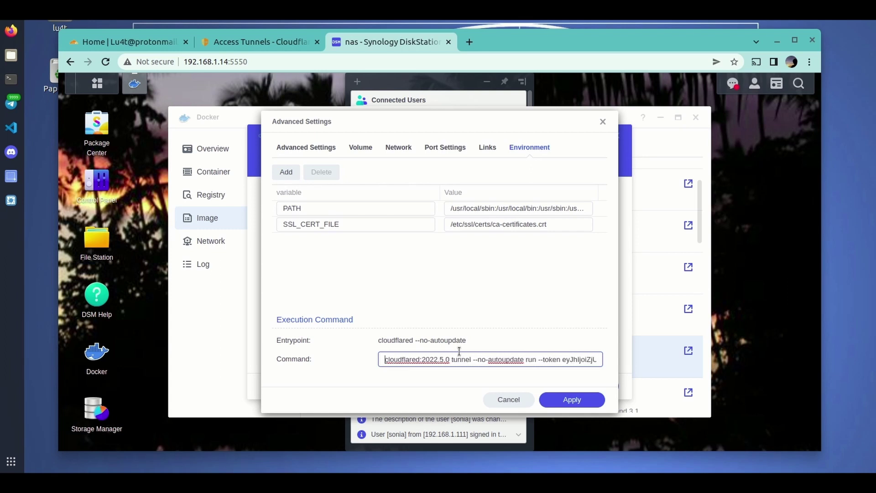
{"action": "key", "text": "Delete"}
{"action": "key", "text": "Delete"}
{"action": "key", "text": "Delete"}
{"action": "key", "text": "Delete"}
{"action": "key", "text": "Delete"}
{"action": "key", "text": "Delete"}
{"action": "key", "text": "Delete"}
{"action": "key", "text": "Delete"}
{"action": "key", "text": "Delete"}
{"action": "key", "text": "Delete"}
{"action": "key", "text": "Delete"}
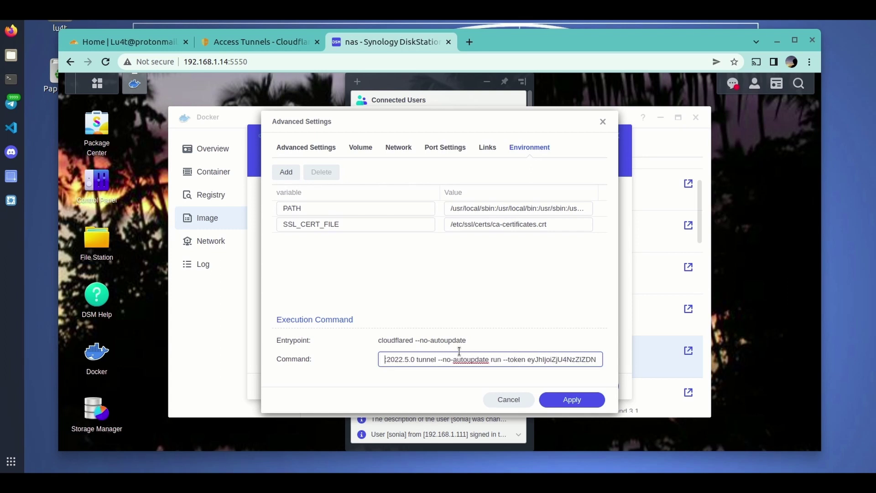
{"action": "key", "text": "Delete"}
{"action": "key", "text": "Delete"}
{"action": "key", "text": "Delete"}
{"action": "key", "text": "Delete"}
{"action": "key", "text": "Delete"}
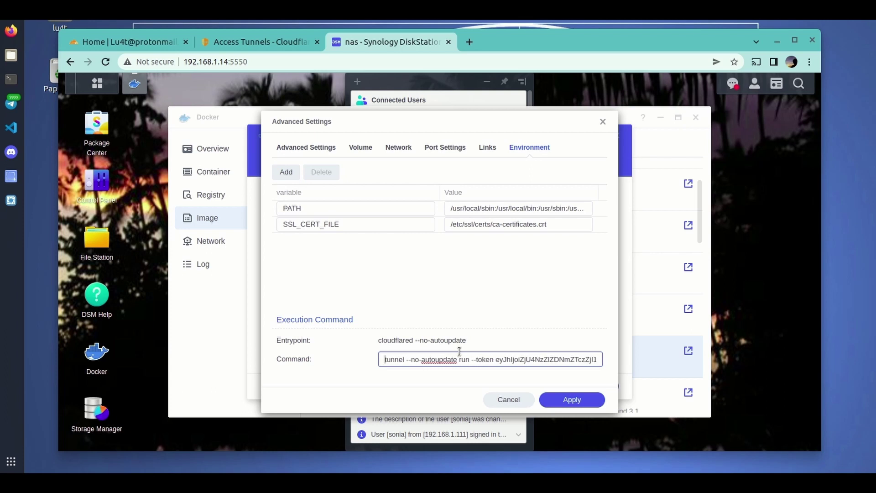
{"action": "left_click", "coordinate": [405, 360]}
{"action": "left_click_drag", "start_coordinate": [406, 359], "coordinate": [610, 357]}
{"action": "key", "text": "shift+Home"}
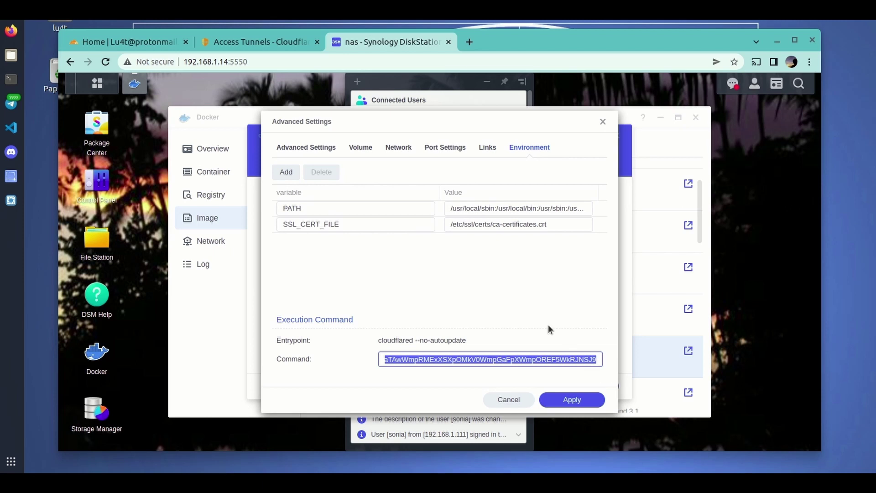
Step: Apply the settings, create the cloudflare-youtube-tunnel container, and view it Running in Container
{"action": "left_click", "coordinate": [588, 405]}
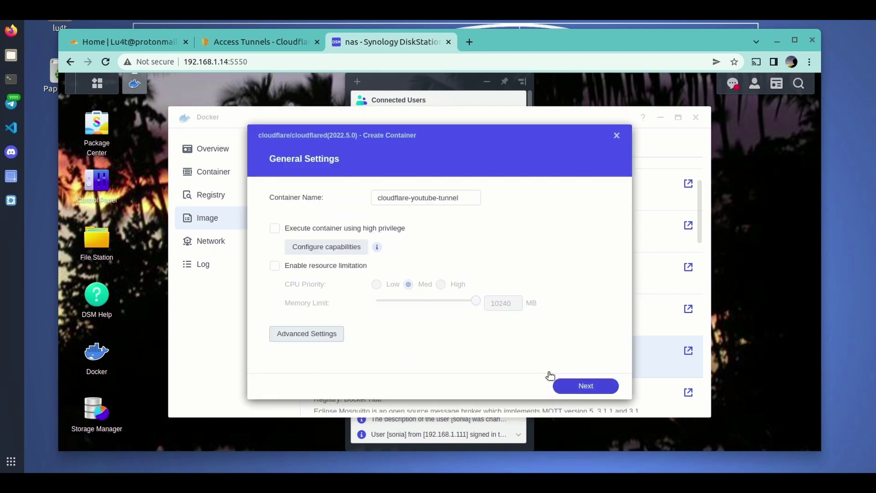
{"action": "left_click", "coordinate": [595, 387]}
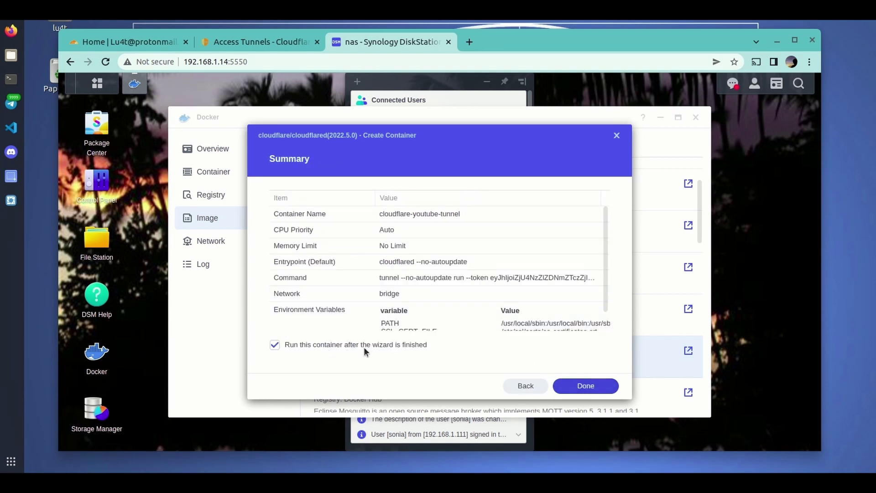
{"action": "left_click", "coordinate": [602, 388]}
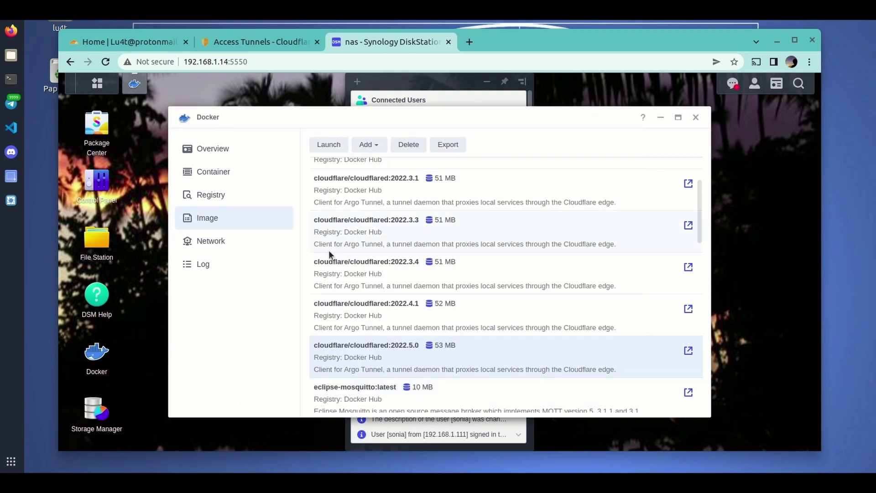
{"action": "left_click", "coordinate": [217, 174]}
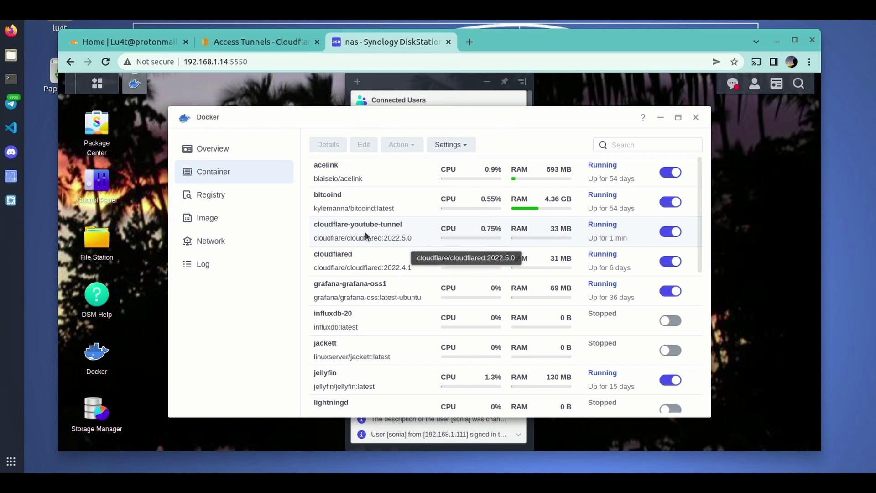
Step: Check the container's process list and log, then confirm the Zero Trust connector shows Connected
{"action": "double_click", "coordinate": [336, 227]}
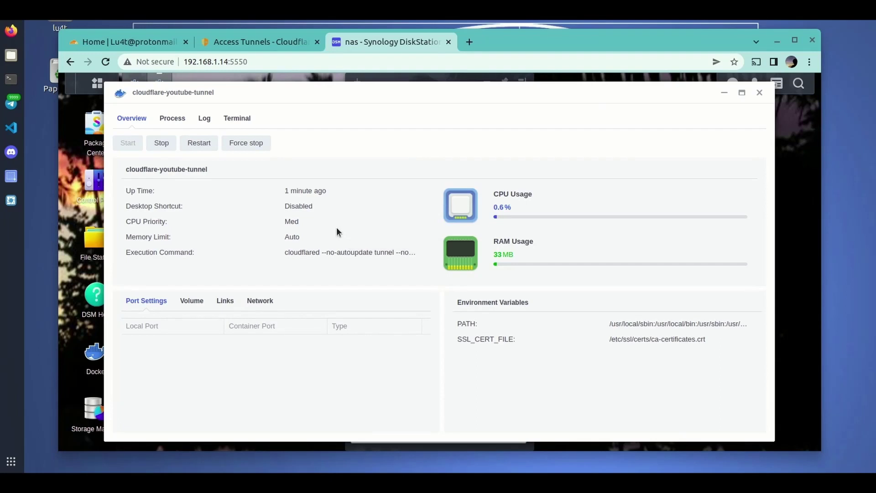
{"action": "left_click", "coordinate": [172, 120]}
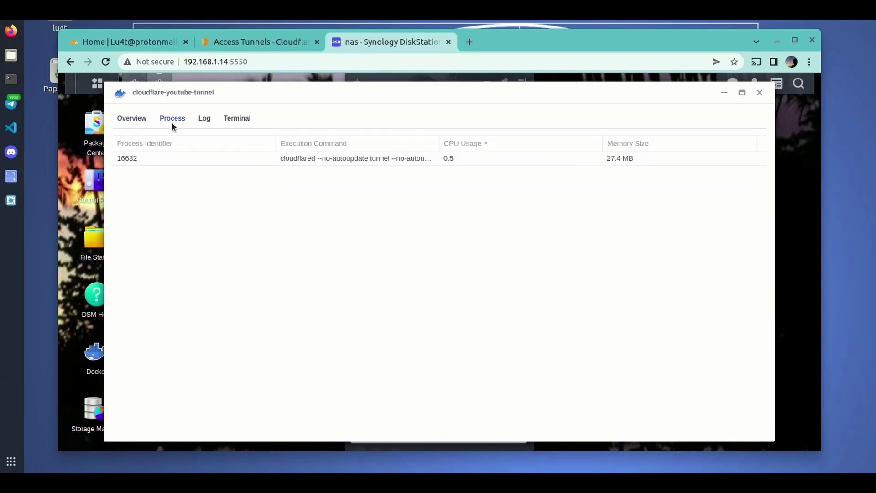
{"action": "left_click", "coordinate": [209, 120]}
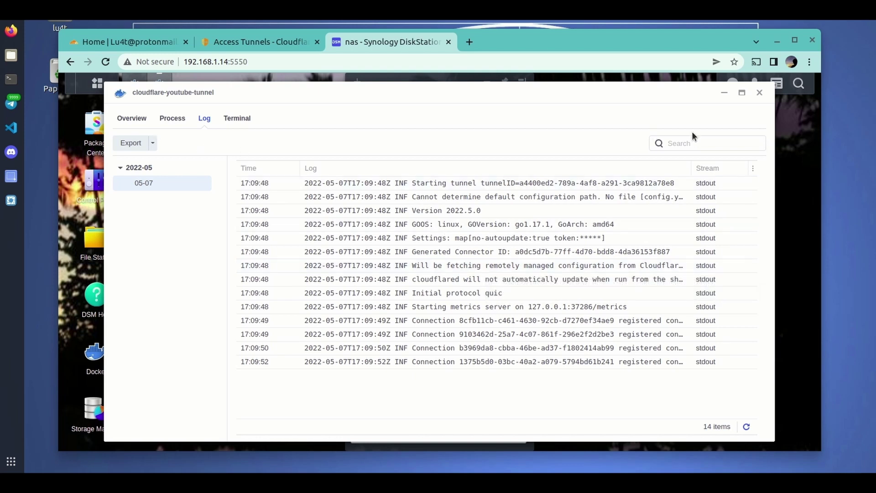
{"action": "left_click", "coordinate": [759, 92]}
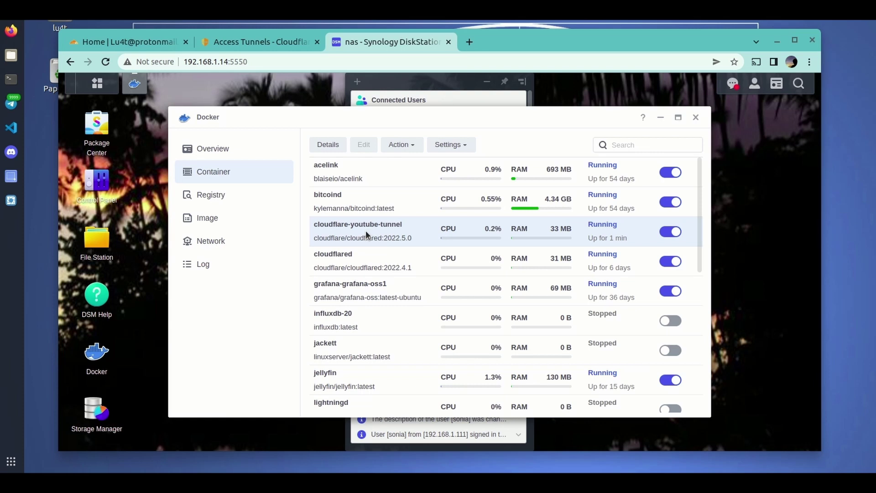
{"action": "left_click", "coordinate": [233, 44]}
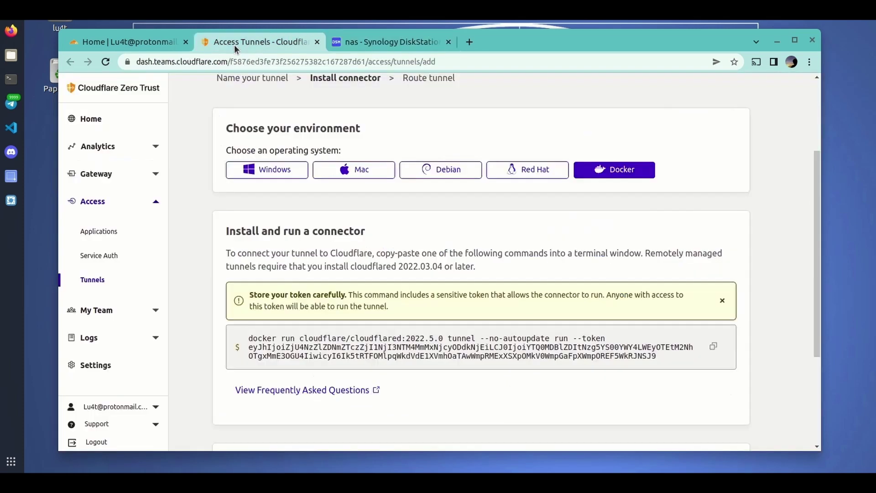
{"action": "scroll", "coordinate": [479, 289], "scroll_direction": "down", "scroll_amount": 5}
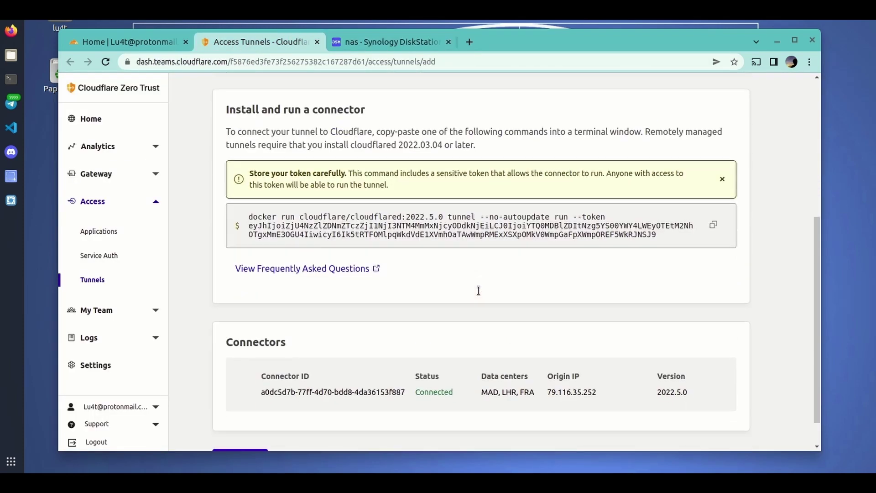
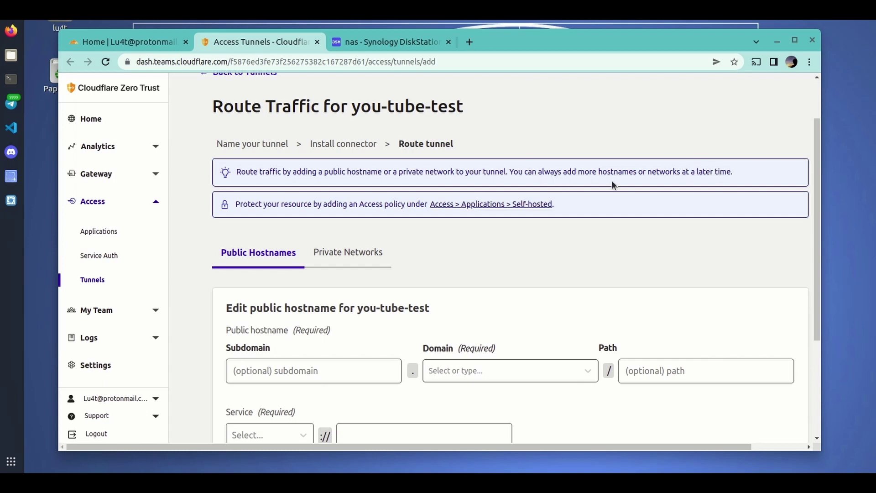
Step: Enter public hostname subdomain my-synology on domain micasita.ga
{"action": "scroll", "coordinate": [343, 319], "scroll_direction": "down", "scroll_amount": 1}
{"action": "scroll", "coordinate": [343, 318], "scroll_direction": "down", "scroll_amount": 3}
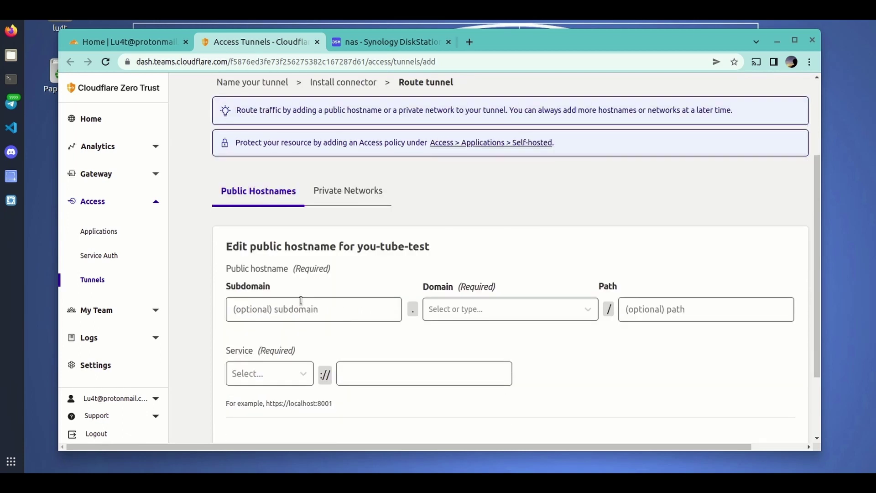
{"action": "left_click", "coordinate": [318, 309]}
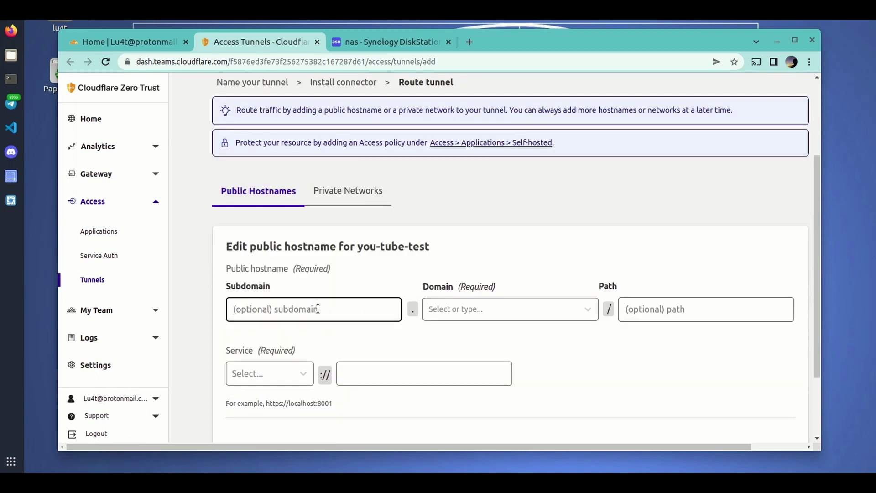
{"action": "type", "text": "my-"}
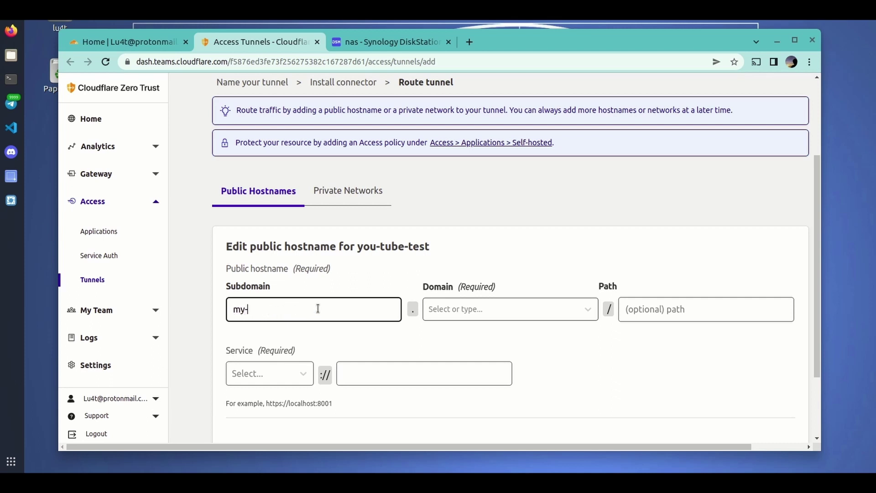
{"action": "type", "text": "synology"}
{"action": "left_click", "coordinate": [484, 311]}
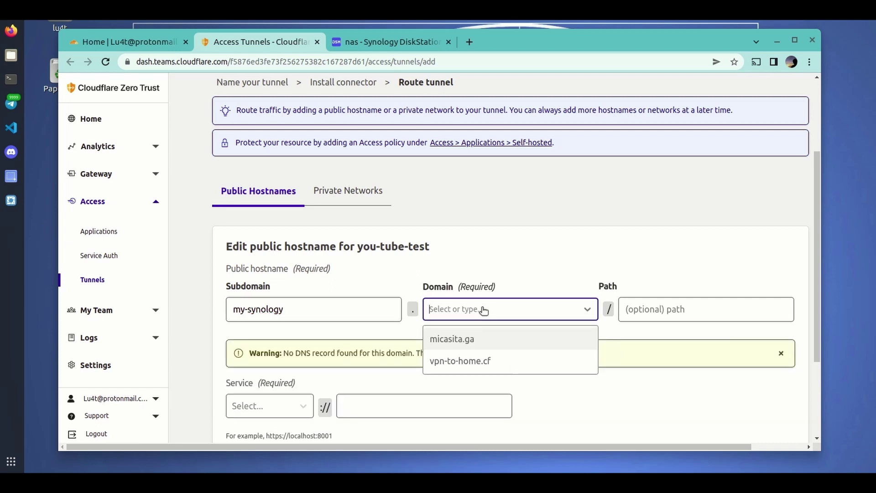
{"action": "left_click", "coordinate": [474, 342]}
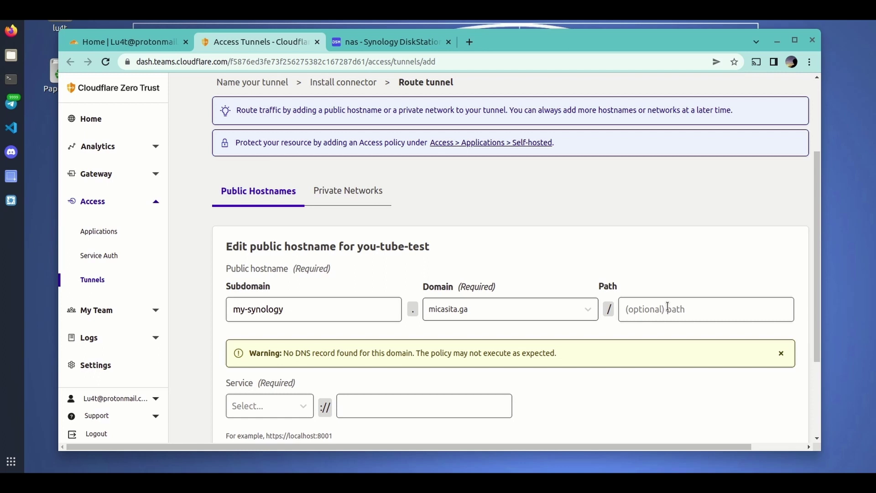
Step: Point the hostname to service HTTP localhost:5550 and save the tunnel
{"action": "scroll", "coordinate": [461, 219], "scroll_direction": "down", "scroll_amount": 2}
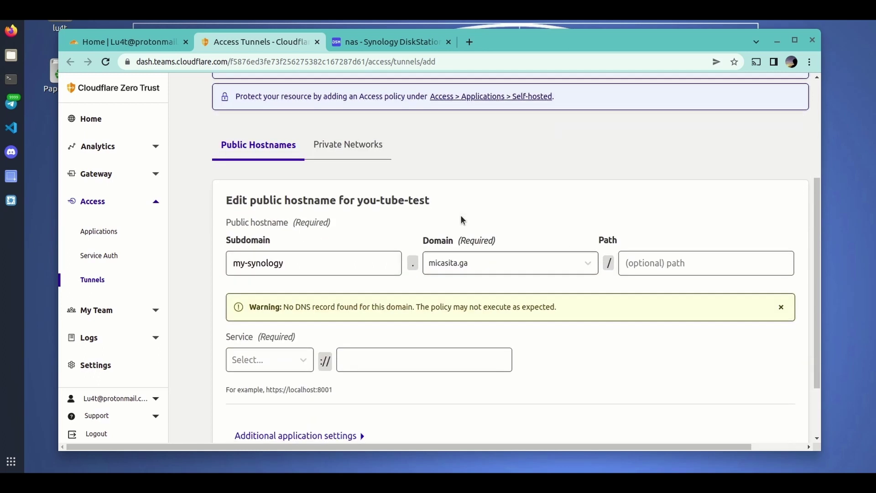
{"action": "left_click", "coordinate": [279, 362]}
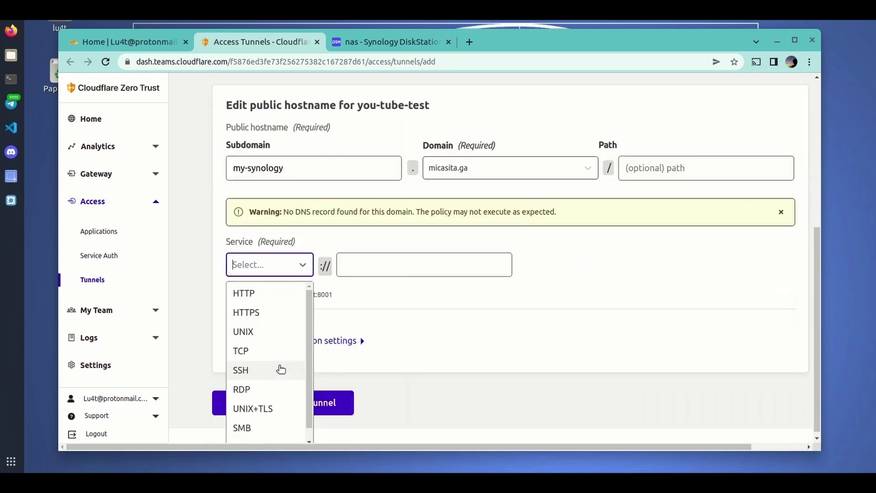
{"action": "left_click", "coordinate": [264, 294]}
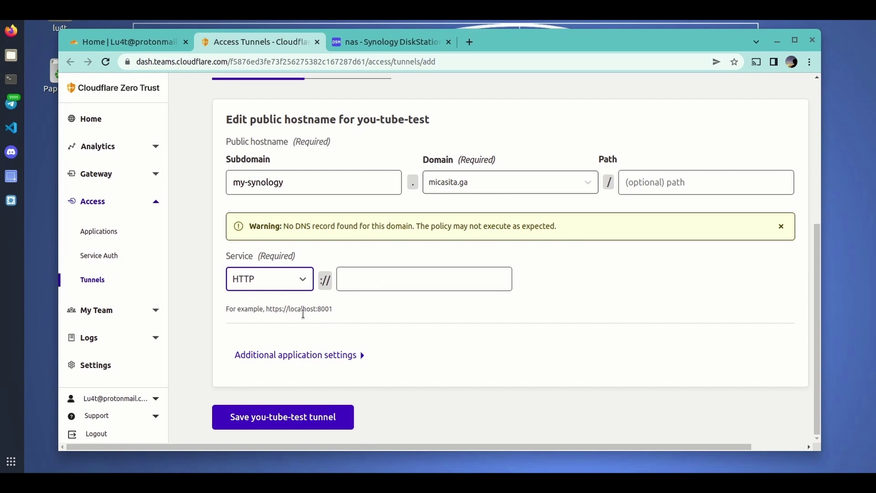
{"action": "left_click", "coordinate": [393, 278]}
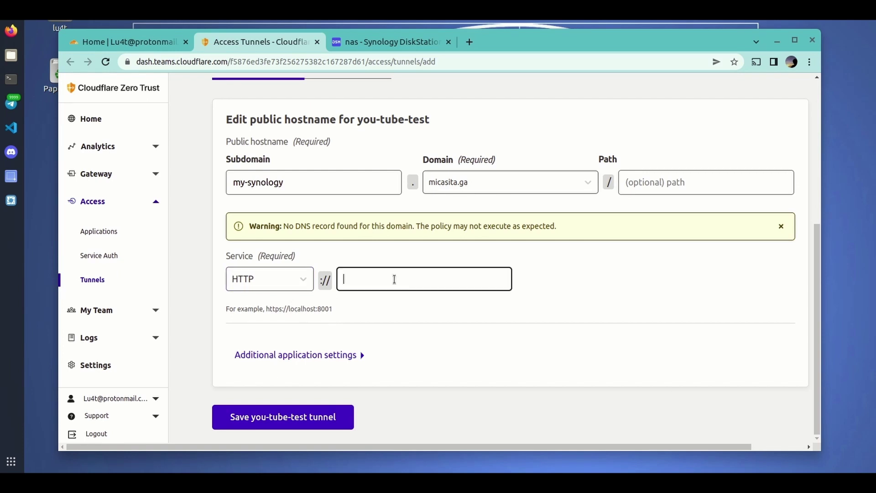
{"action": "type", "text": "localhost:5550"}
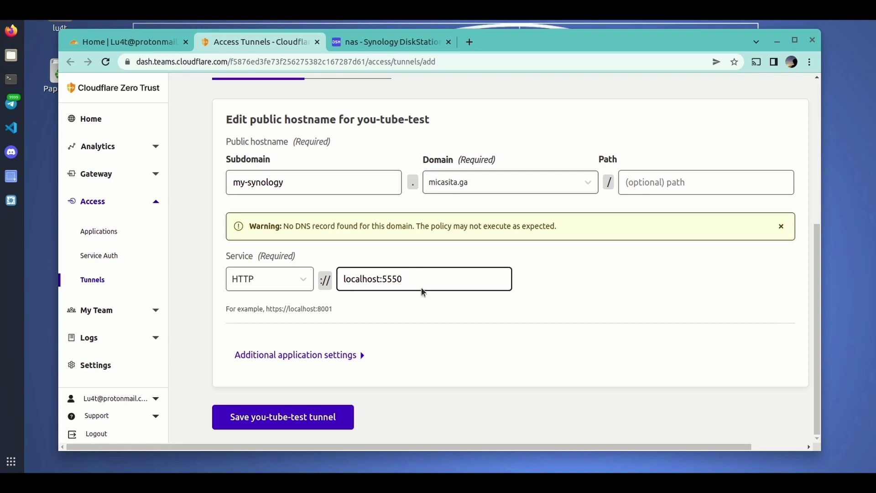
{"action": "left_click", "coordinate": [302, 417]}
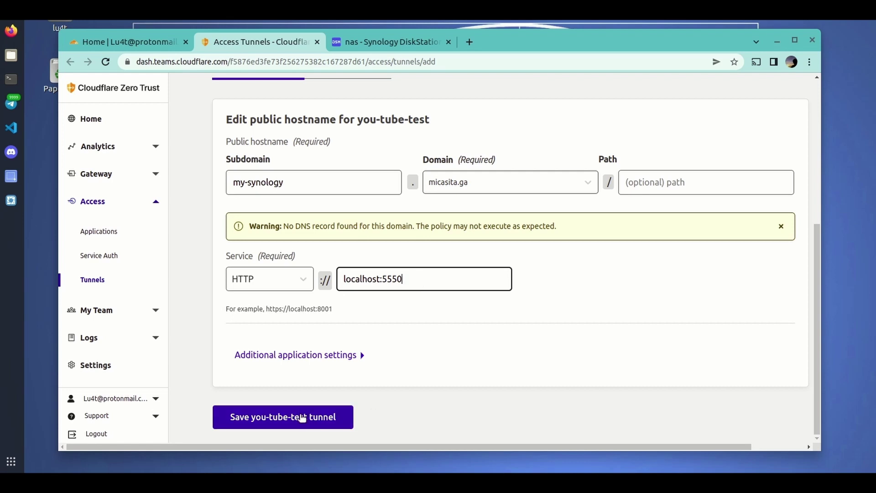
{"action": "left_click", "coordinate": [303, 418]}
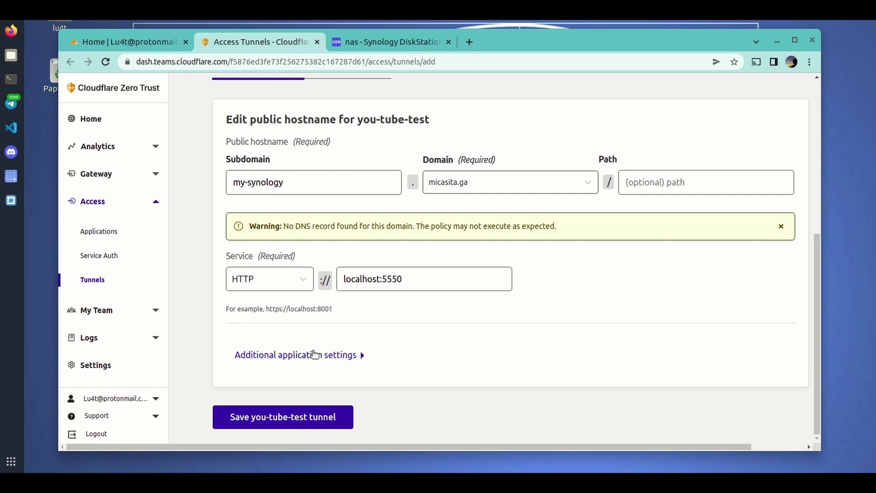
Step: Expand the additional application settings to show the connection and HTTP settings
{"action": "left_click", "coordinate": [327, 357]}
{"action": "scroll", "coordinate": [456, 354], "scroll_direction": "down", "scroll_amount": 3}
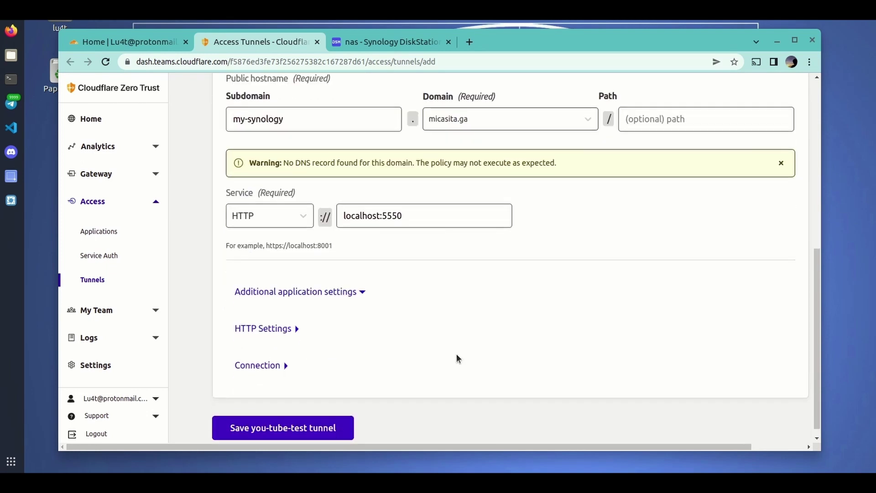
{"action": "left_click", "coordinate": [283, 361]}
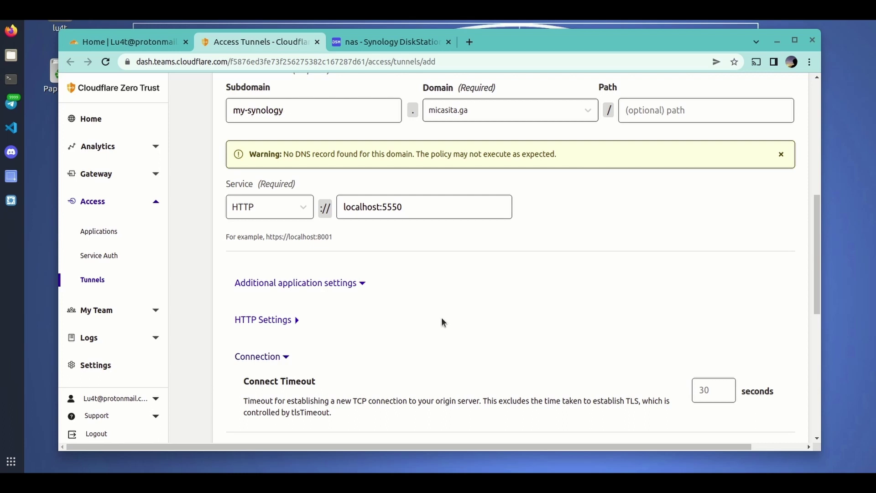
{"action": "scroll", "coordinate": [442, 319], "scroll_direction": "down", "scroll_amount": 5}
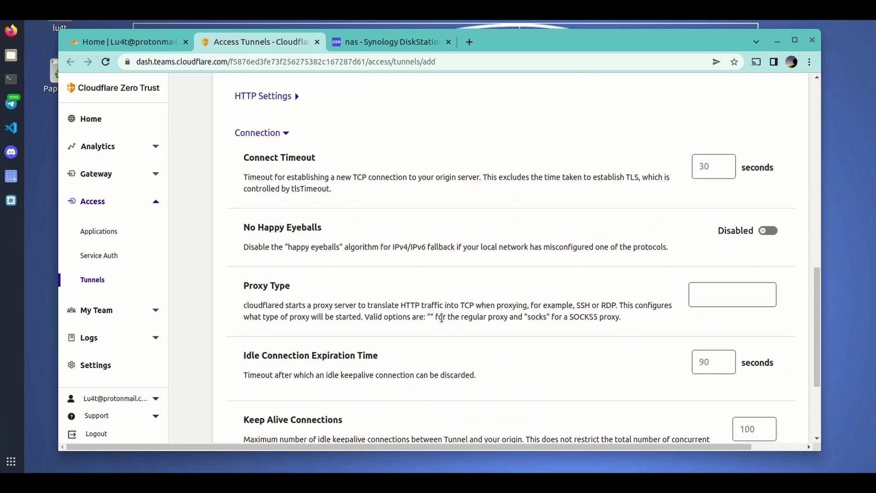
{"action": "scroll", "coordinate": [442, 319], "scroll_direction": "down", "scroll_amount": 3}
{"action": "scroll", "coordinate": [442, 318], "scroll_direction": "down", "scroll_amount": 1}
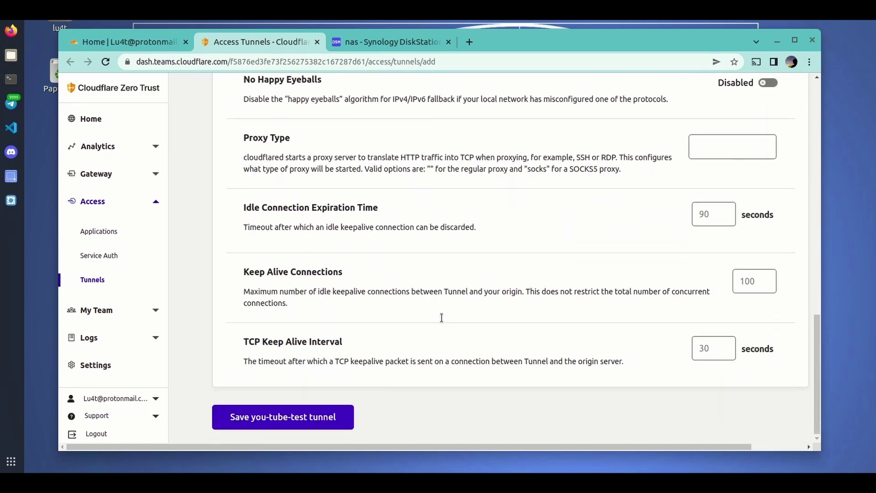
{"action": "scroll", "coordinate": [442, 318], "scroll_direction": "up", "scroll_amount": 4}
{"action": "left_click", "coordinate": [270, 131]}
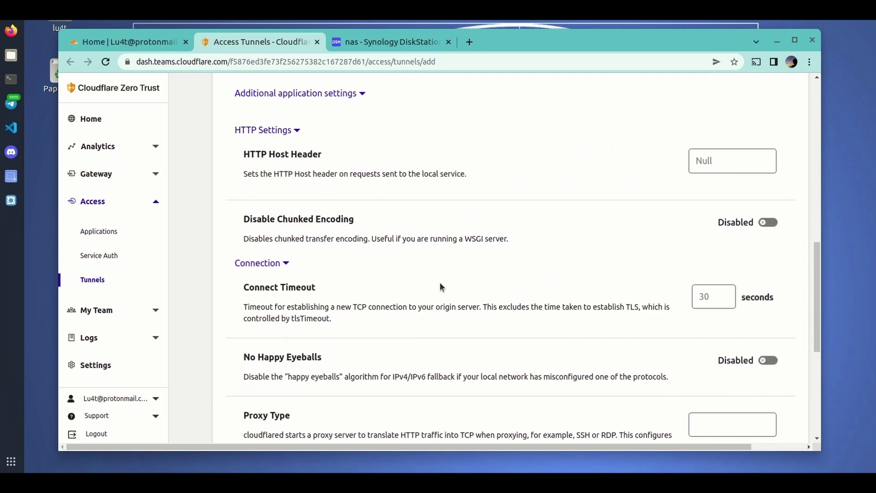
Step: Return to the tunnel list and expand you-tube-test's connector details
{"action": "scroll", "coordinate": [441, 288], "scroll_direction": "up", "scroll_amount": 10}
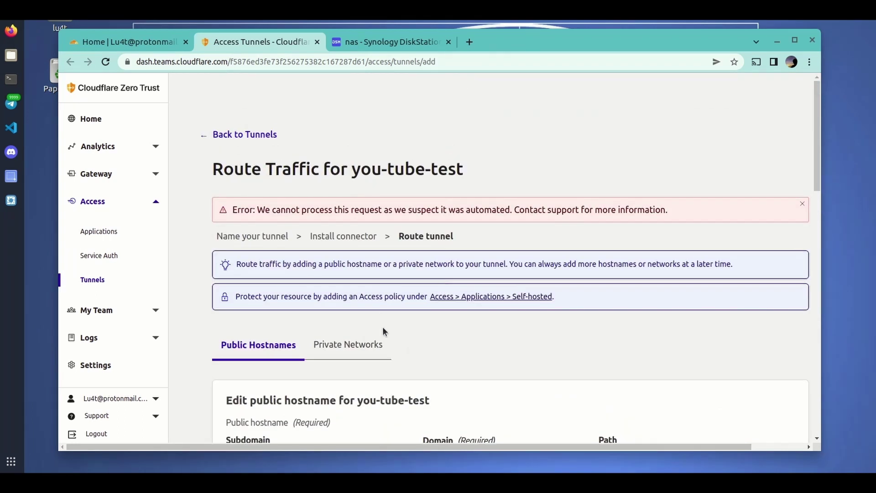
{"action": "scroll", "coordinate": [490, 311], "scroll_direction": "down", "scroll_amount": 2}
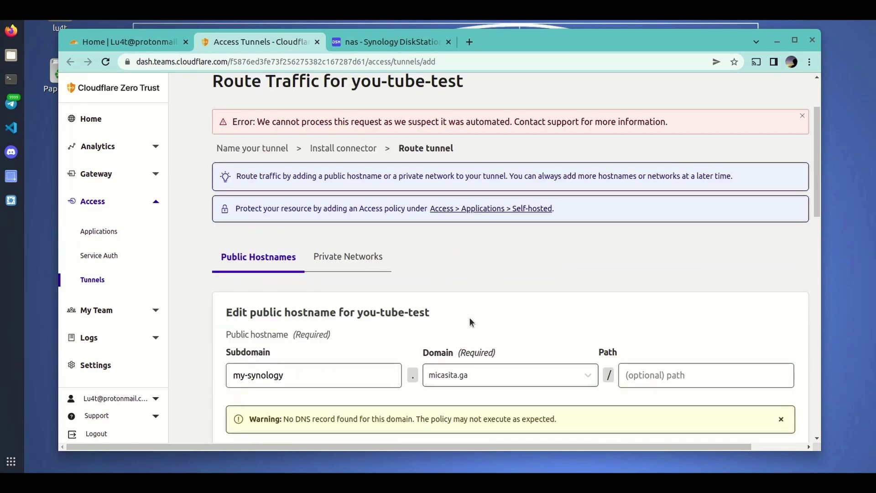
{"action": "scroll", "coordinate": [469, 317], "scroll_direction": "up", "scroll_amount": 2}
{"action": "scroll", "coordinate": [435, 273], "scroll_direction": "down", "scroll_amount": 1}
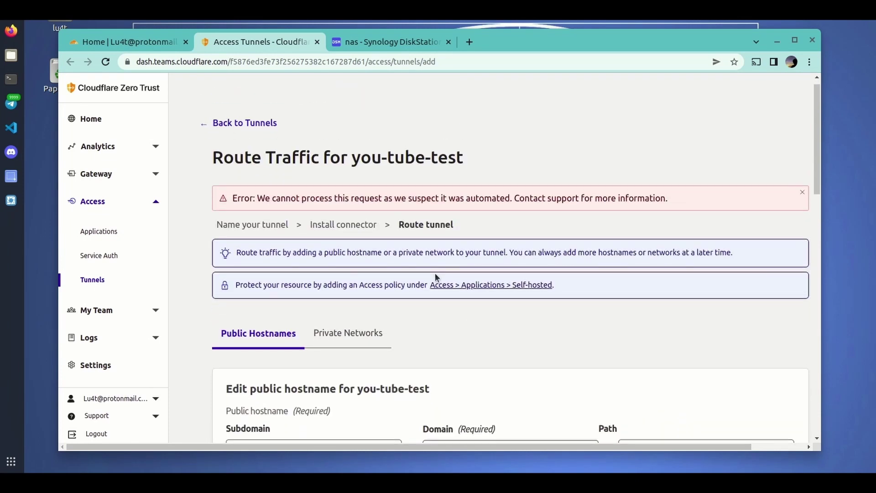
{"action": "left_click", "coordinate": [261, 125]}
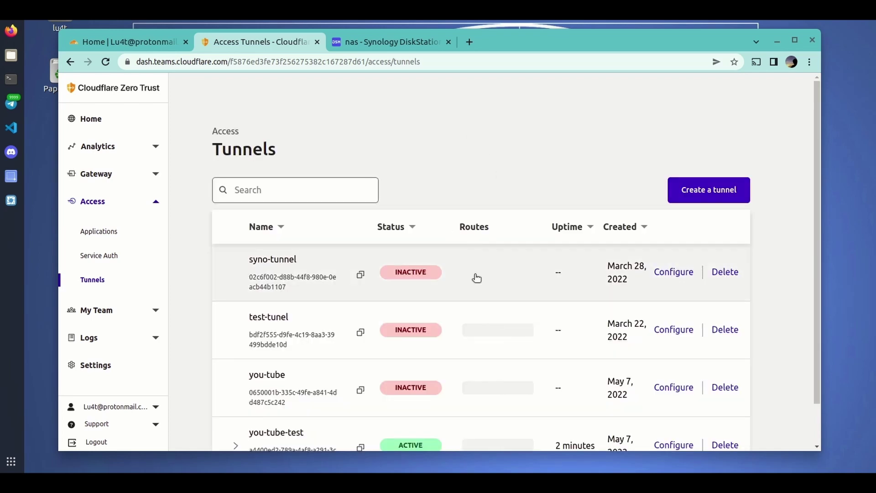
{"action": "scroll", "coordinate": [477, 277], "scroll_direction": "down", "scroll_amount": 1}
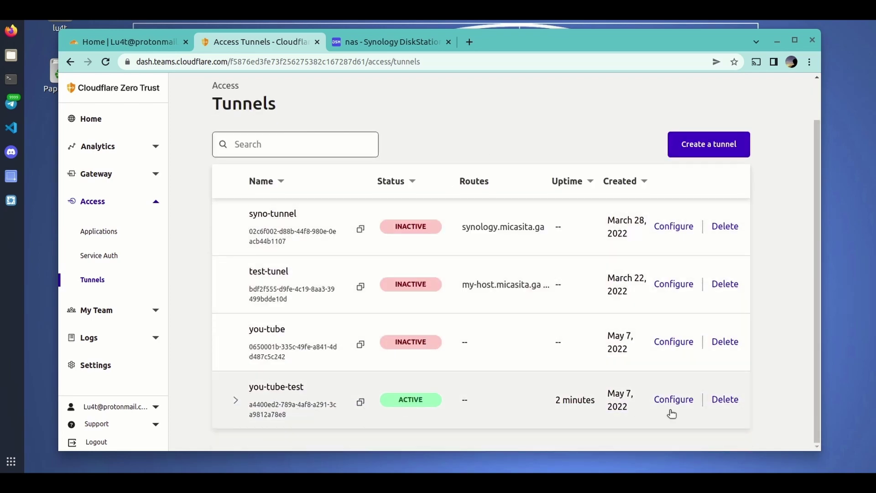
{"action": "left_click", "coordinate": [252, 405]}
{"action": "scroll", "coordinate": [293, 399], "scroll_direction": "down", "scroll_amount": 2}
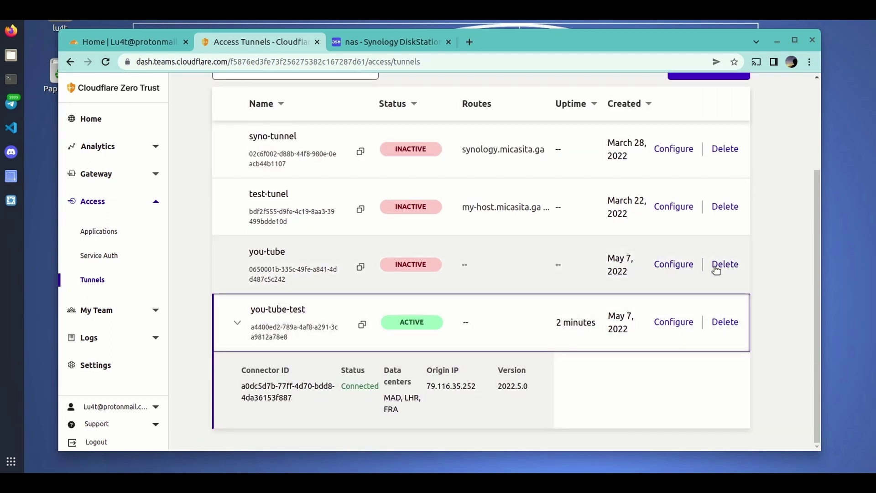
Step: Delete the unused you-tube tunnel and confirm the deletion
{"action": "left_click", "coordinate": [725, 266]}
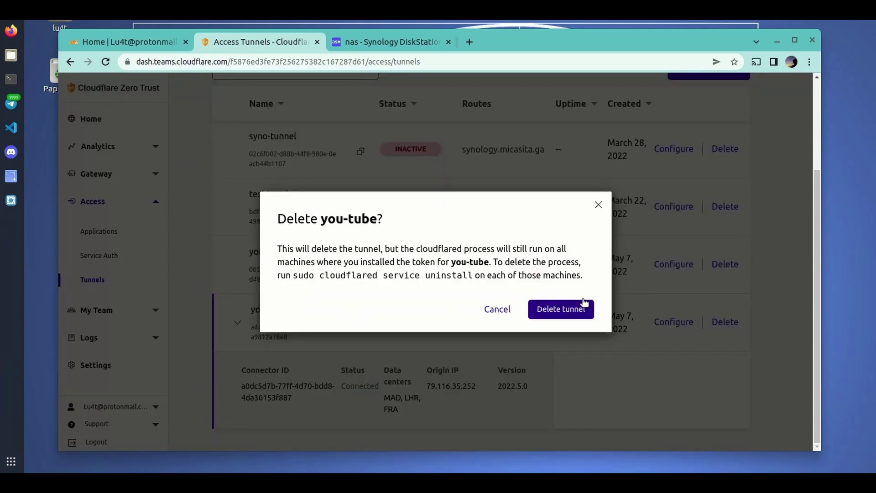
{"action": "left_click", "coordinate": [572, 316]}
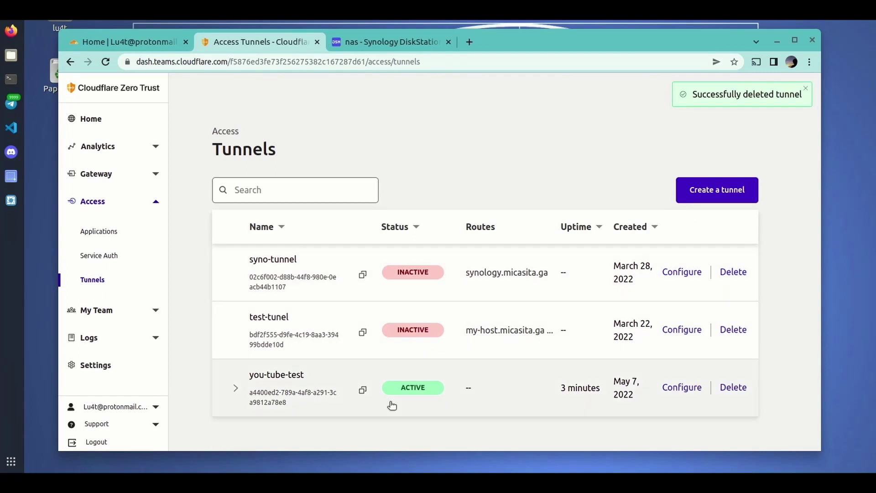
{"action": "scroll", "coordinate": [287, 389], "scroll_direction": "down", "scroll_amount": 3}
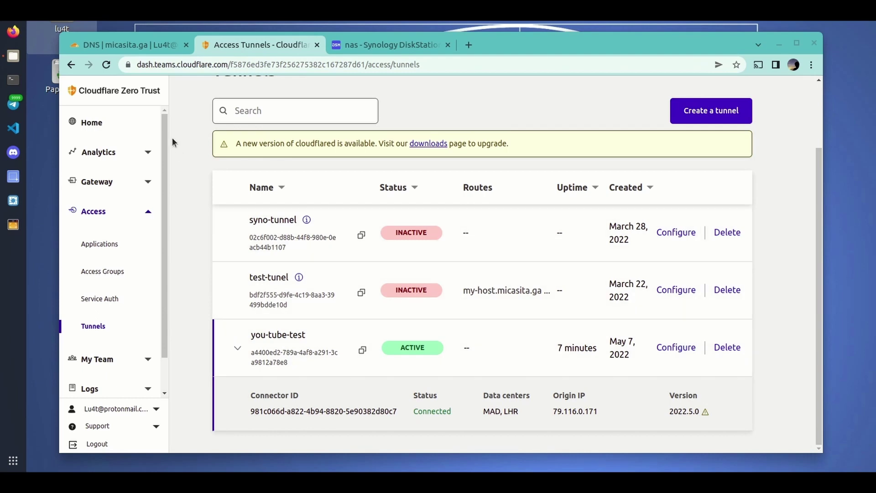
Step: Glance at the micasita.ga DNS records, then open you-tube-test's empty Public Hostname list
{"action": "left_click", "coordinate": [128, 45]}
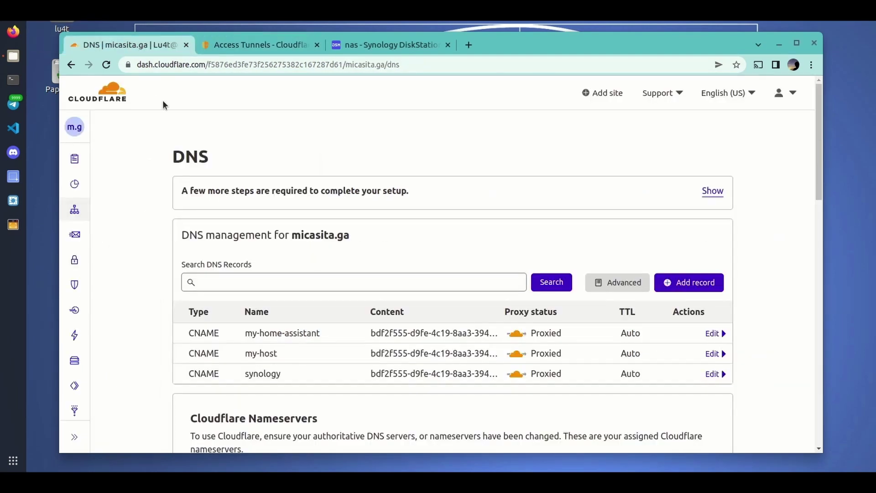
{"action": "left_click", "coordinate": [245, 39]}
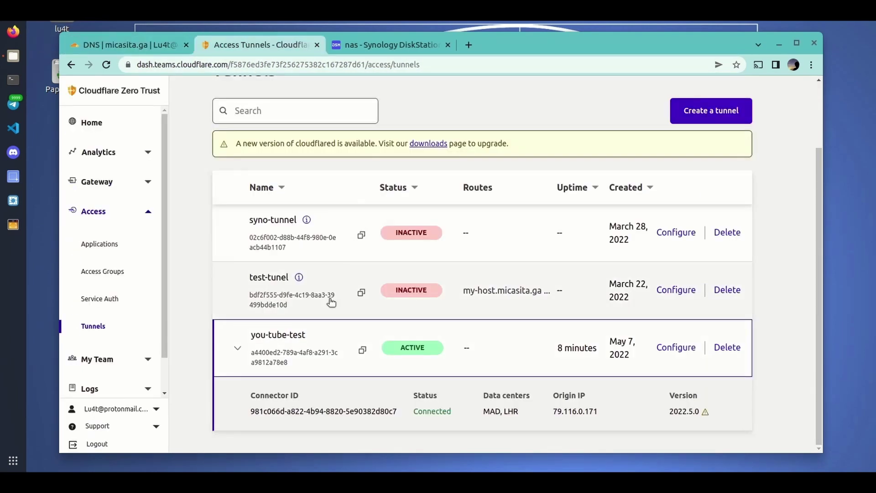
{"action": "left_click", "coordinate": [299, 356]}
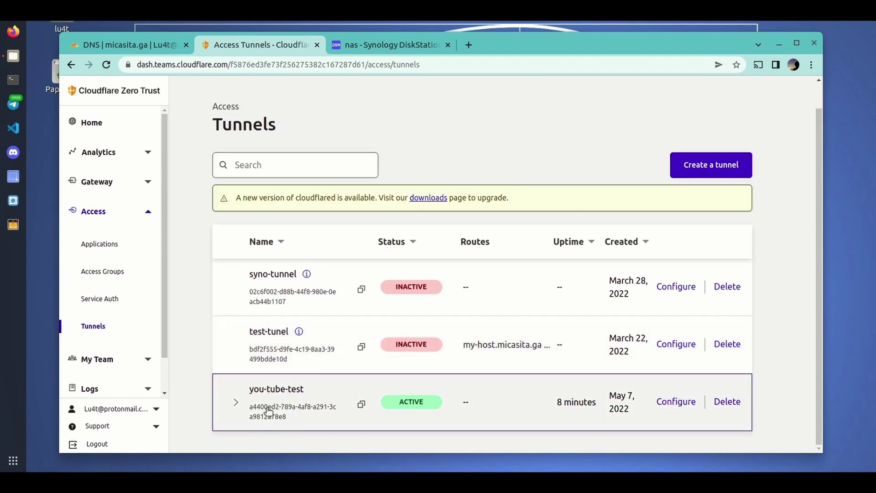
{"action": "left_click", "coordinate": [676, 403]}
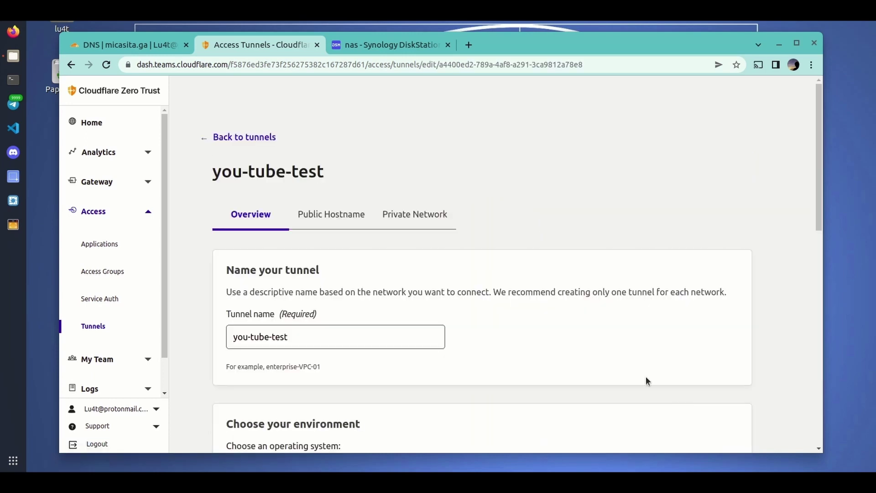
{"action": "scroll", "coordinate": [530, 272], "scroll_direction": "down", "scroll_amount": 1}
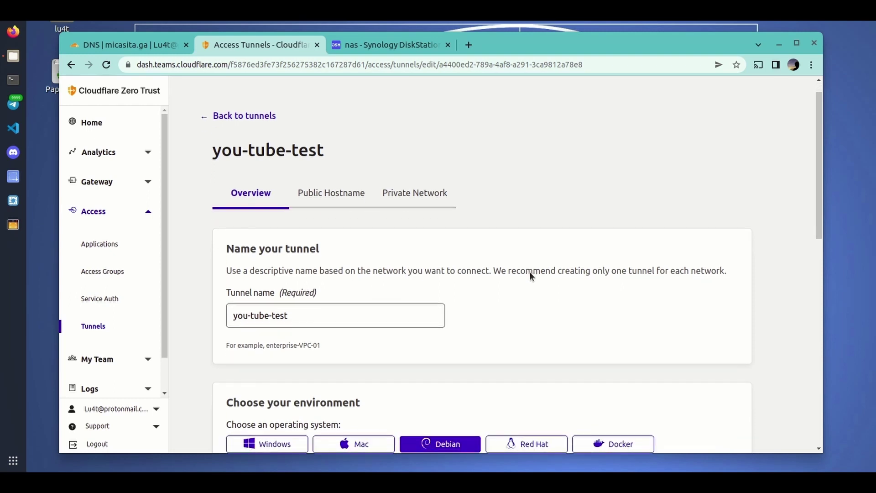
{"action": "scroll", "coordinate": [529, 272], "scroll_direction": "up", "scroll_amount": 1}
{"action": "left_click", "coordinate": [325, 203]}
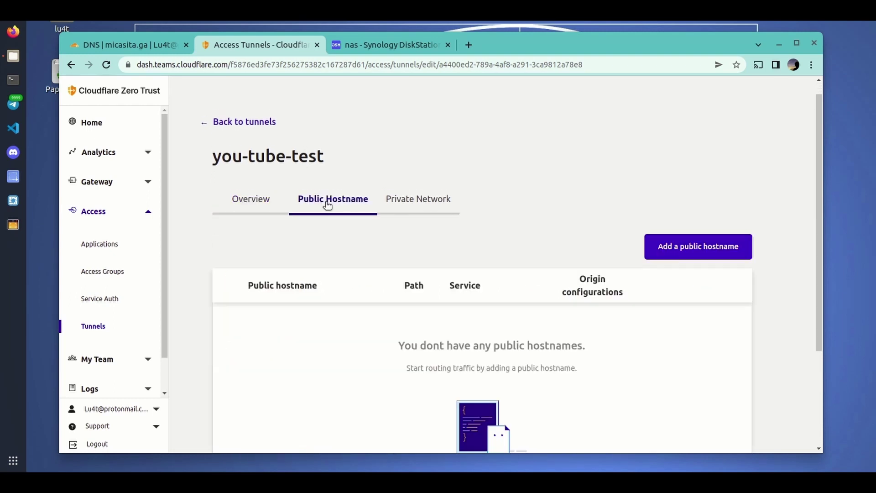
{"action": "scroll", "coordinate": [503, 232], "scroll_direction": "down", "scroll_amount": 3}
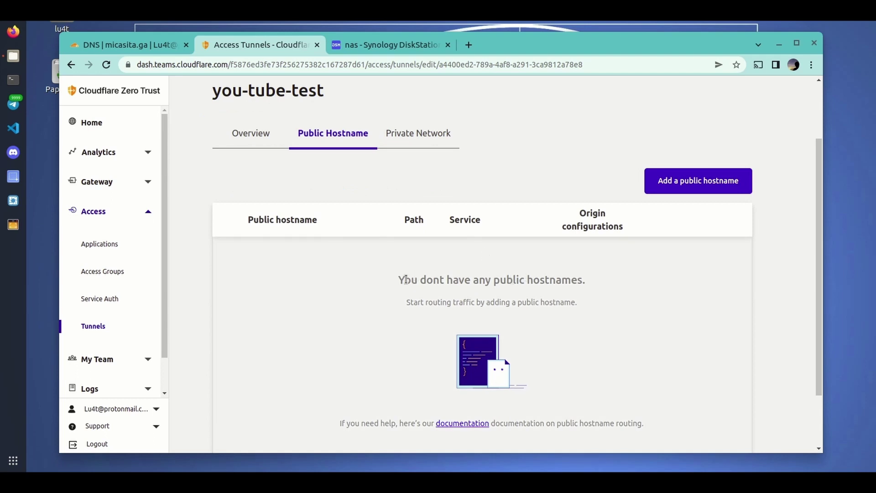
{"action": "left_click_drag", "start_coordinate": [399, 281], "coordinate": [596, 281]}
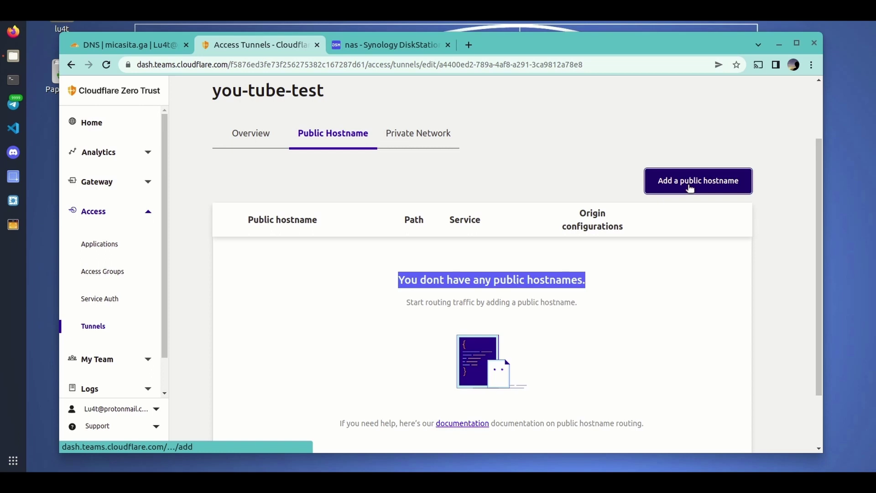
Step: Add a public hostname tube.micasita.ga with HTTP as the service type
{"action": "left_click", "coordinate": [690, 187]}
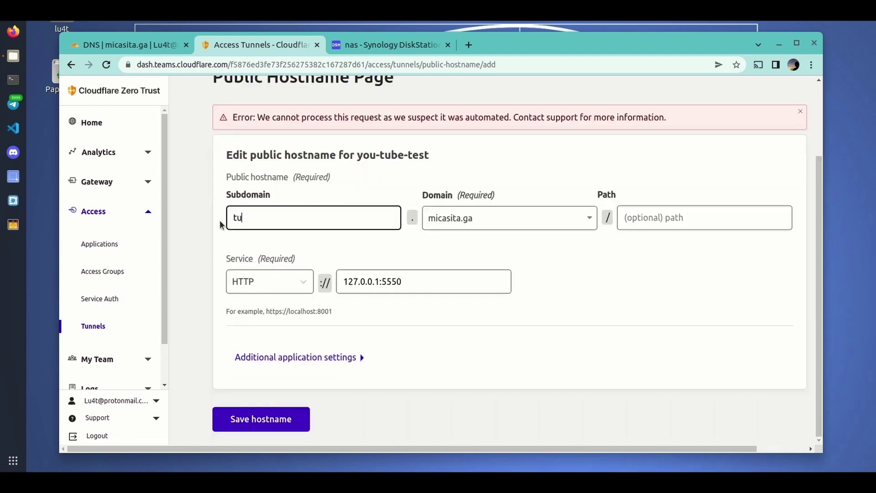
{"action": "type", "text": "be"}
{"action": "left_click", "coordinate": [298, 289]}
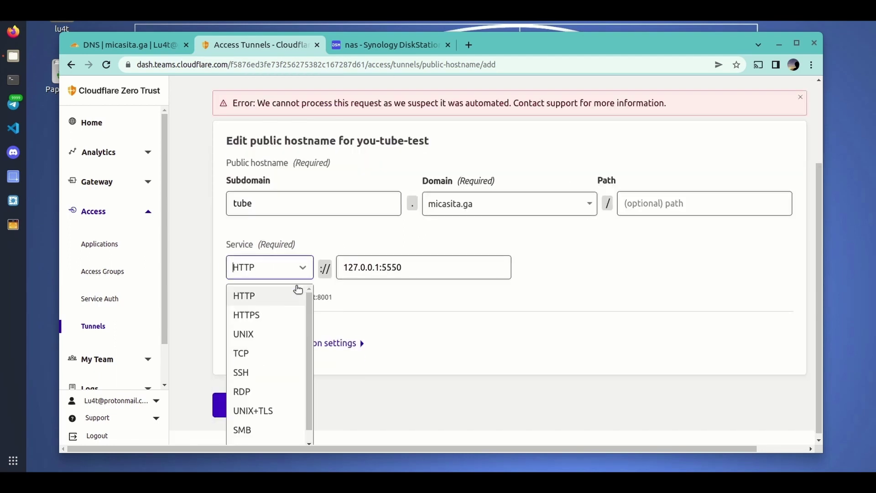
{"action": "left_click", "coordinate": [269, 297]}
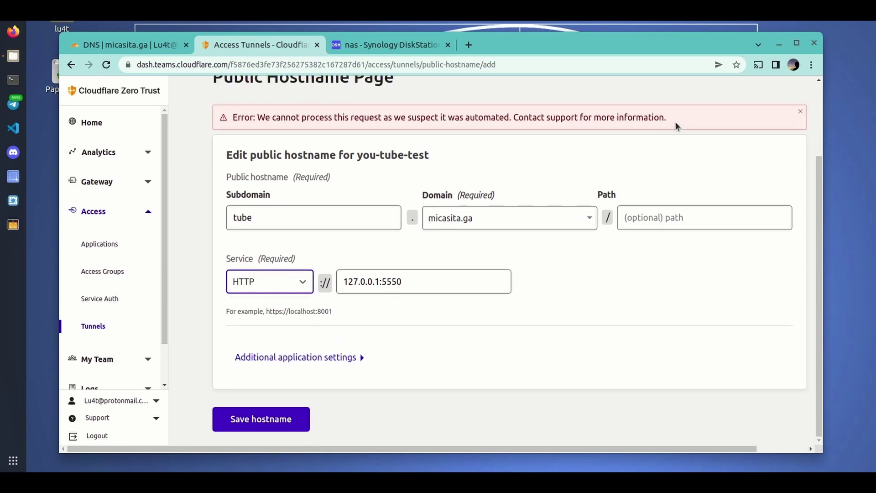
Step: Dismiss the error and try saving the hostname with service 127.0.0.1:5550
{"action": "left_click_drag", "start_coordinate": [675, 121], "coordinate": [580, 118]}
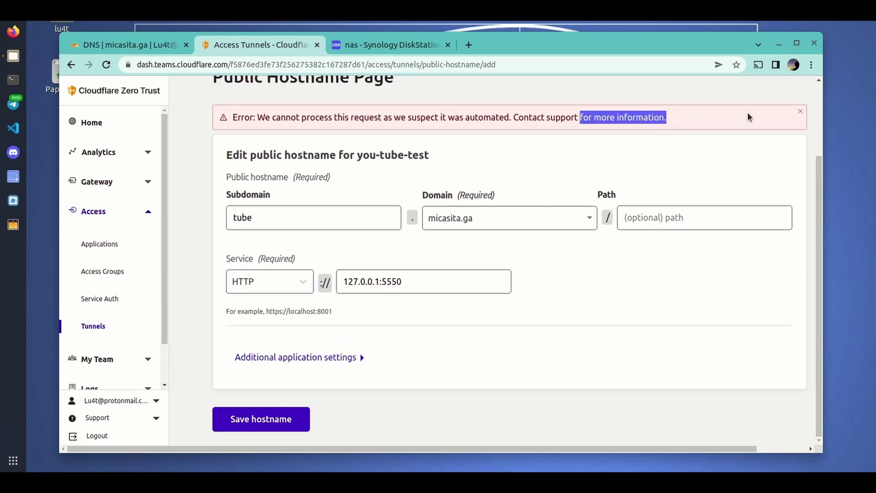
{"action": "left_click", "coordinate": [803, 116]}
{"action": "left_click", "coordinate": [800, 113]}
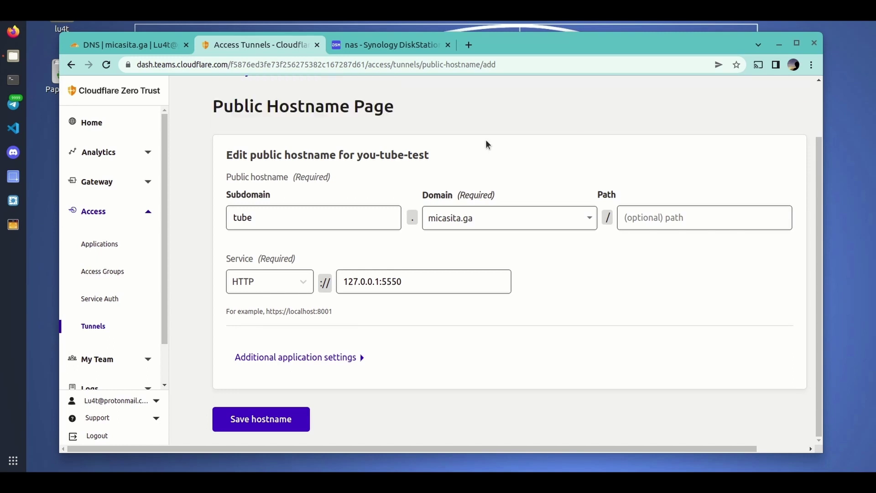
{"action": "left_click", "coordinate": [414, 282]}
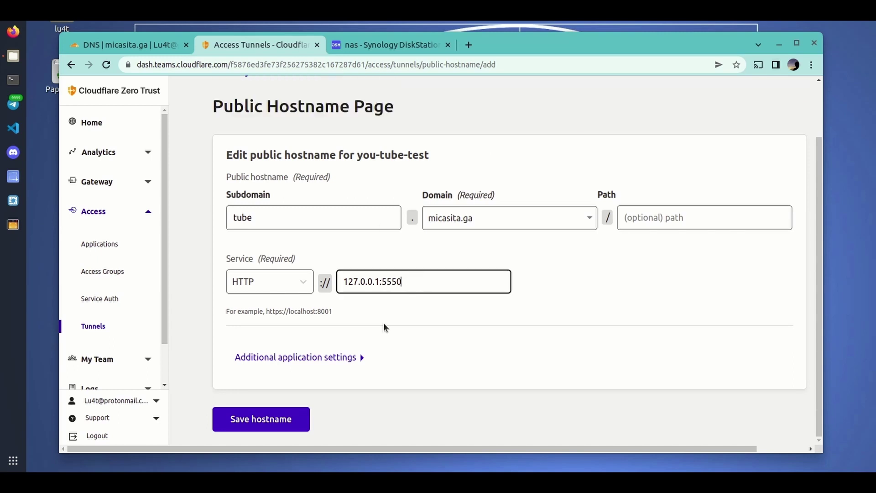
{"action": "left_click", "coordinate": [284, 417]}
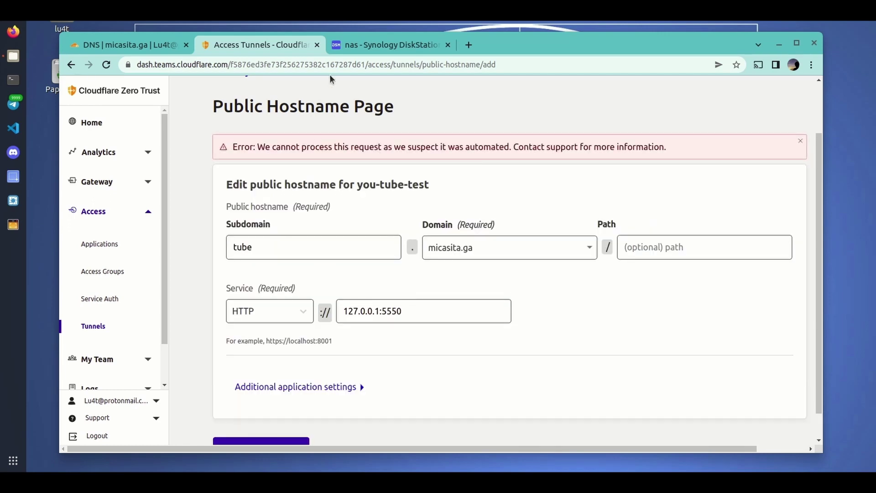
{"action": "left_click", "coordinate": [386, 46]}
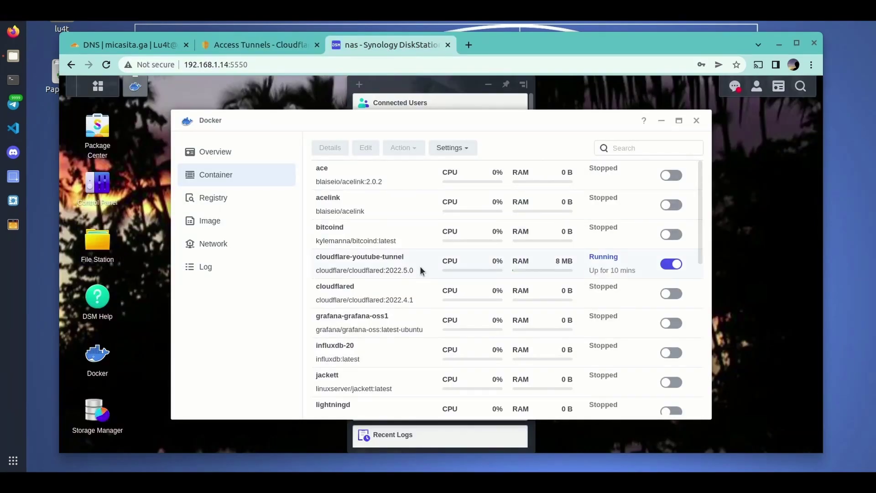
Step: Check the cloudflare-youtube-tunnel container's log in Synology Docker
{"action": "double_click", "coordinate": [420, 270]}
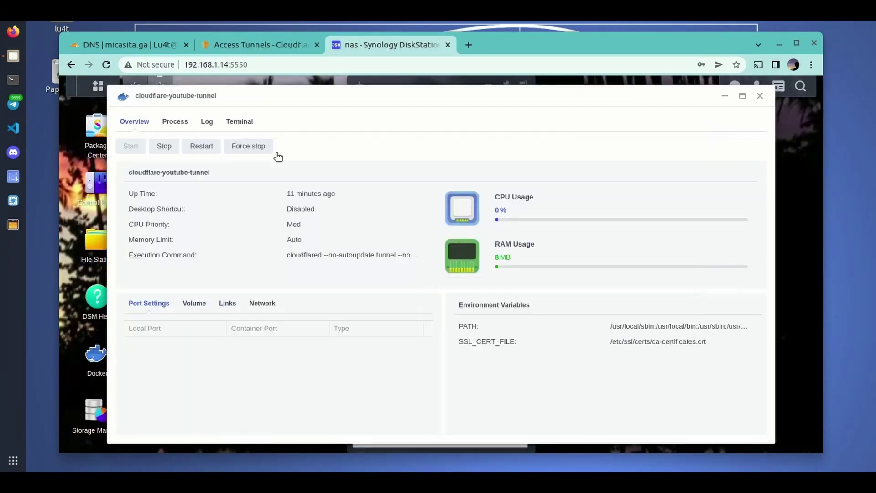
{"action": "left_click", "coordinate": [207, 122]}
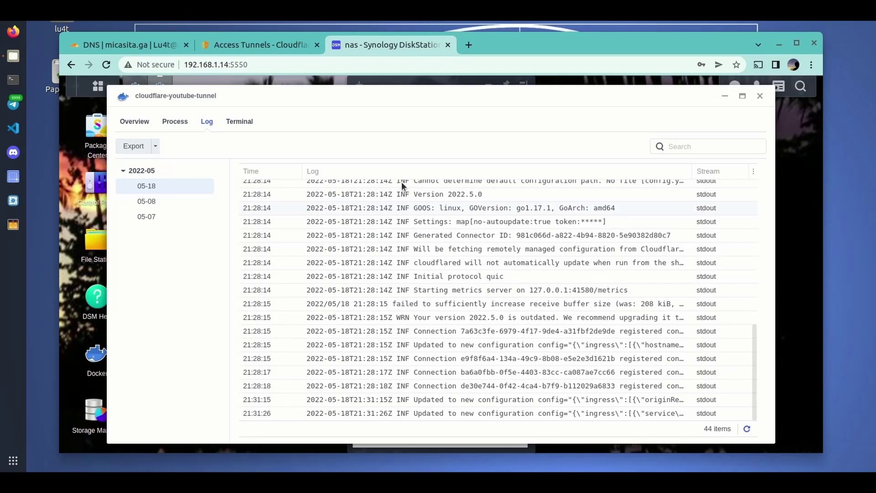
{"action": "scroll", "coordinate": [483, 210], "scroll_direction": "up", "scroll_amount": 1}
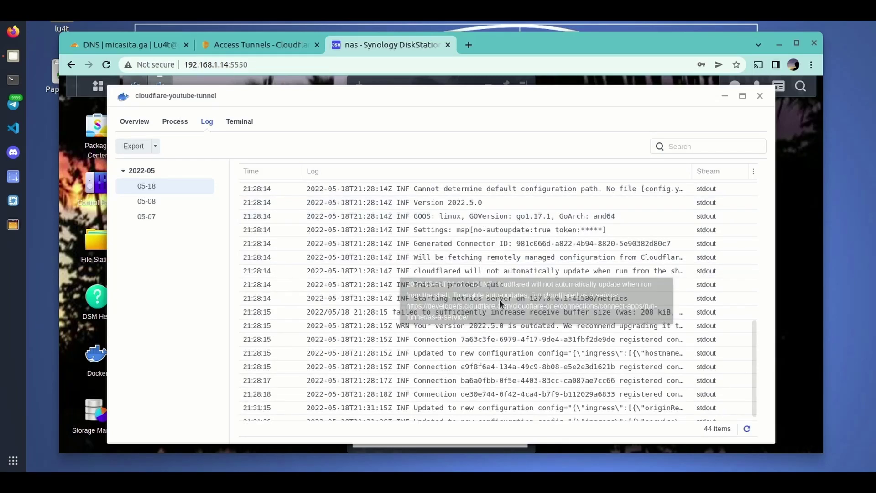
{"action": "scroll", "coordinate": [509, 306], "scroll_direction": "down", "scroll_amount": 1}
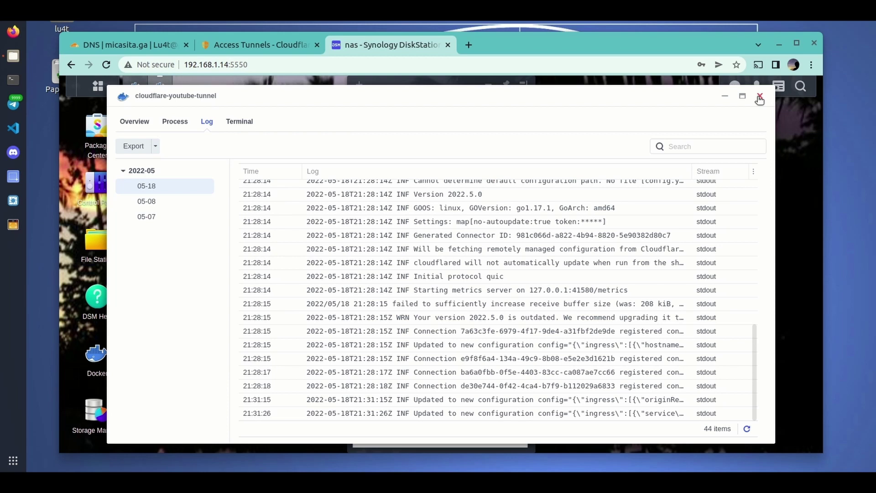
Step: Stop the cloudflare-youtube-tunnel container and return to the Cloudflare hostname form
{"action": "left_click", "coordinate": [760, 97]}
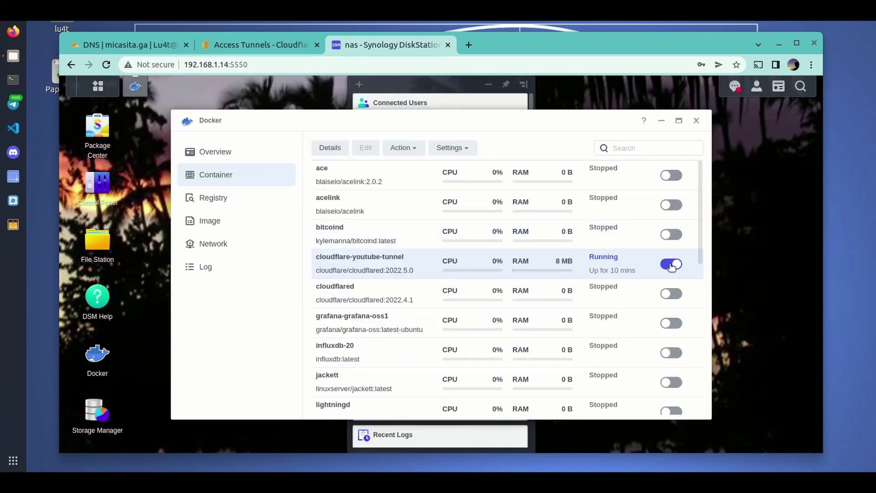
{"action": "left_click", "coordinate": [672, 265]}
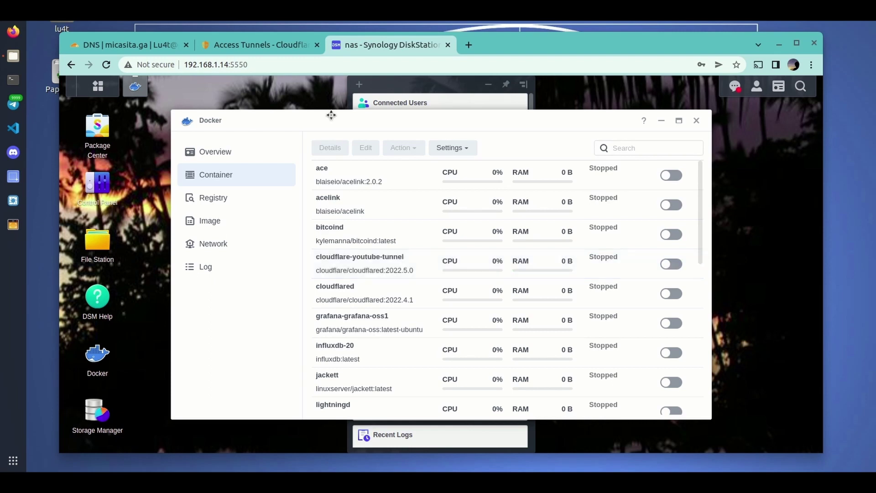
{"action": "left_click", "coordinate": [253, 45]}
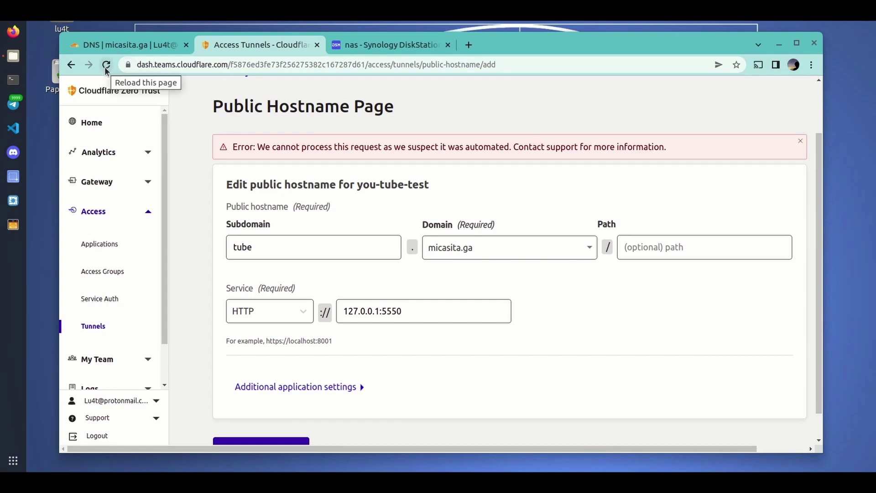
{"action": "left_click", "coordinate": [280, 248]}
{"action": "type", "text": "you-"}
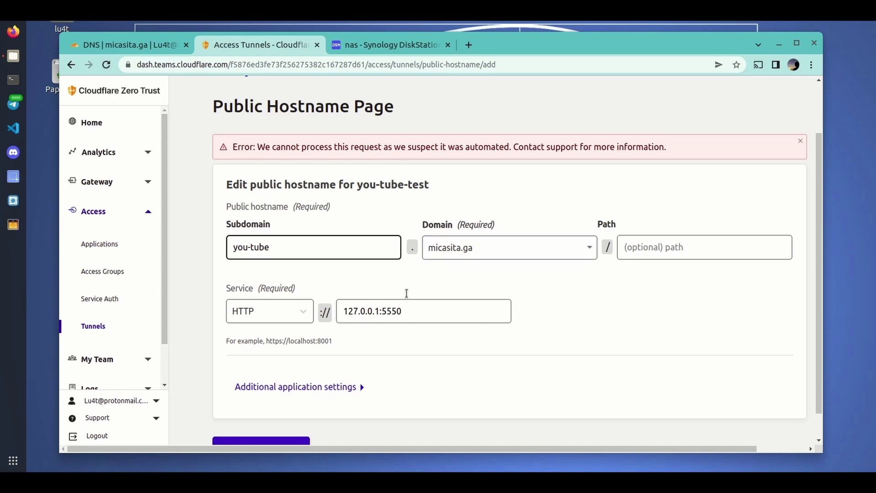
{"action": "left_click", "coordinate": [314, 388]}
{"action": "scroll", "coordinate": [352, 349], "scroll_direction": "down", "scroll_amount": 2}
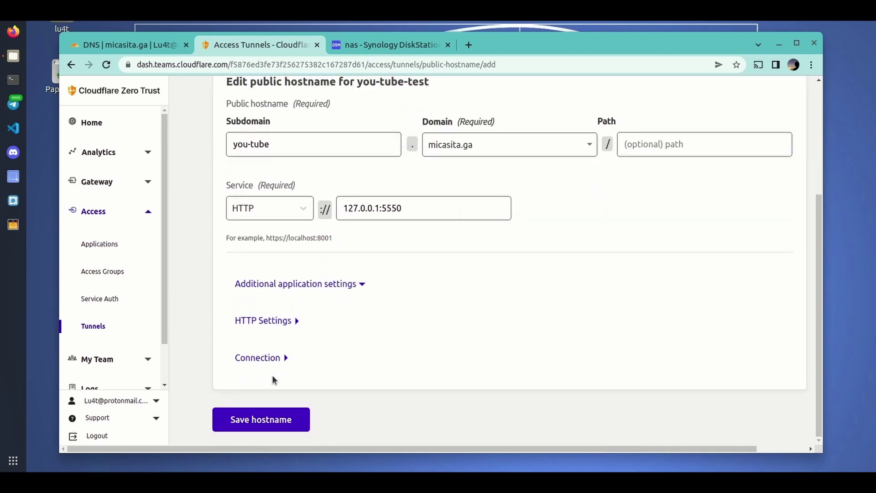
{"action": "left_click", "coordinate": [270, 359]}
{"action": "scroll", "coordinate": [326, 331], "scroll_direction": "down", "scroll_amount": 6}
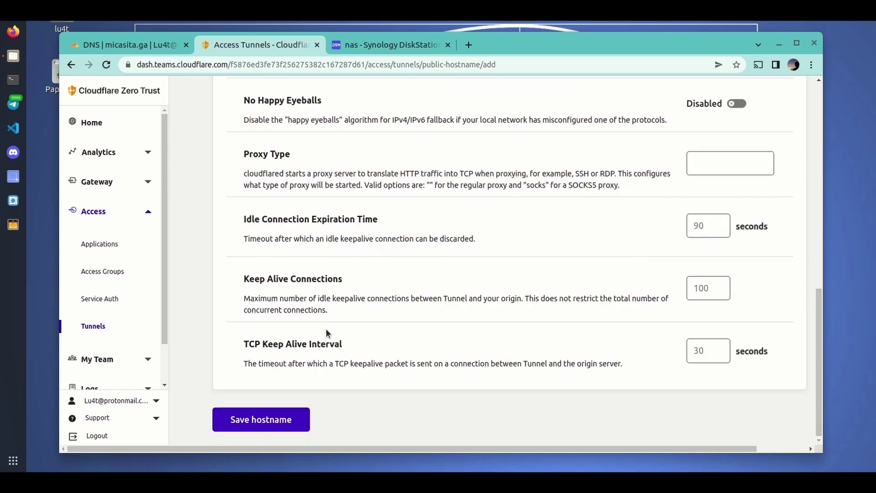
{"action": "left_click", "coordinate": [249, 420]}
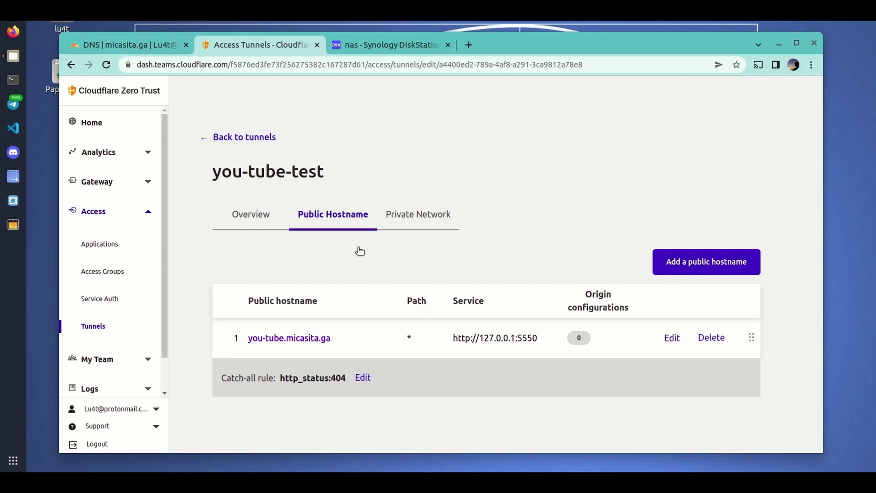
{"action": "left_click", "coordinate": [129, 48]}
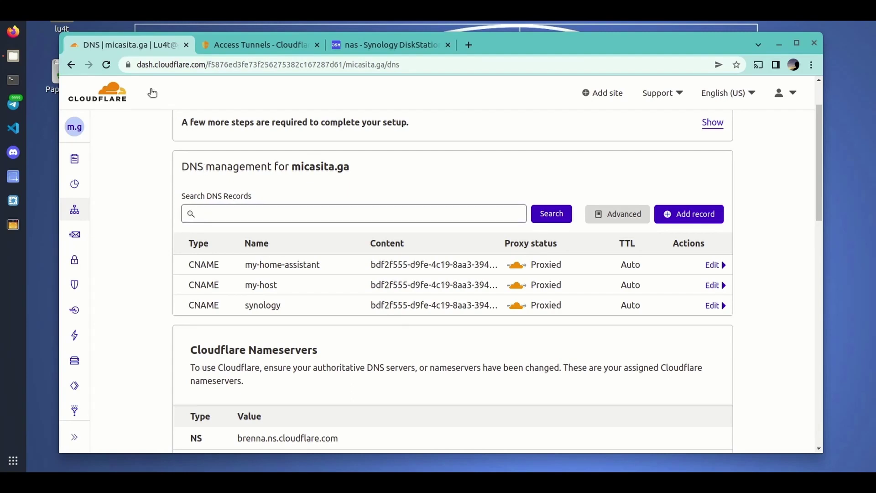
{"action": "left_click", "coordinate": [107, 65]}
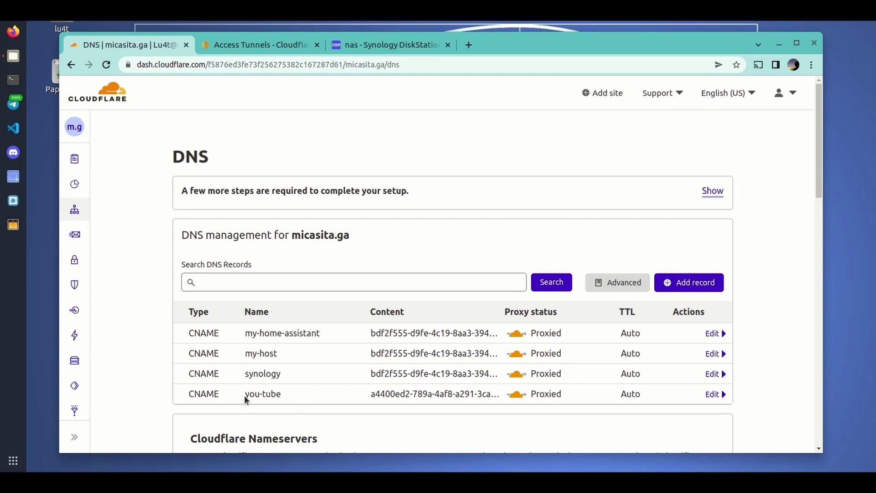
{"action": "left_click_drag", "start_coordinate": [245, 398], "coordinate": [314, 392]}
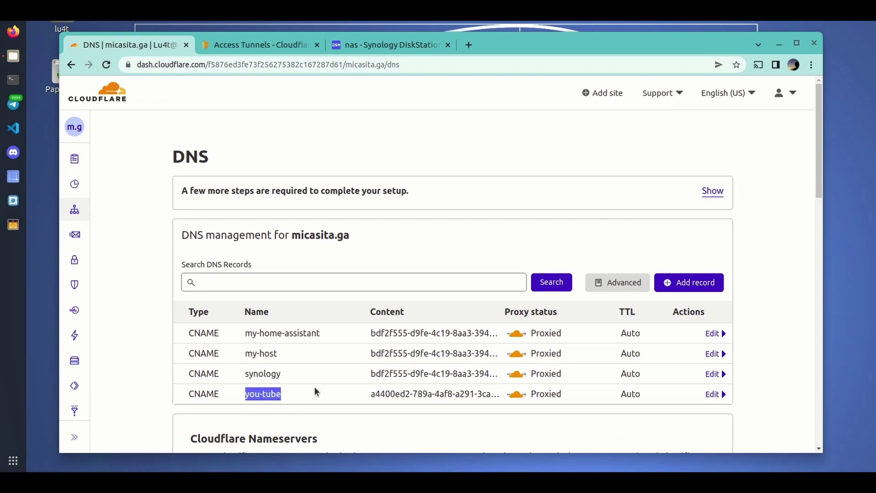
{"action": "left_click", "coordinate": [316, 396]}
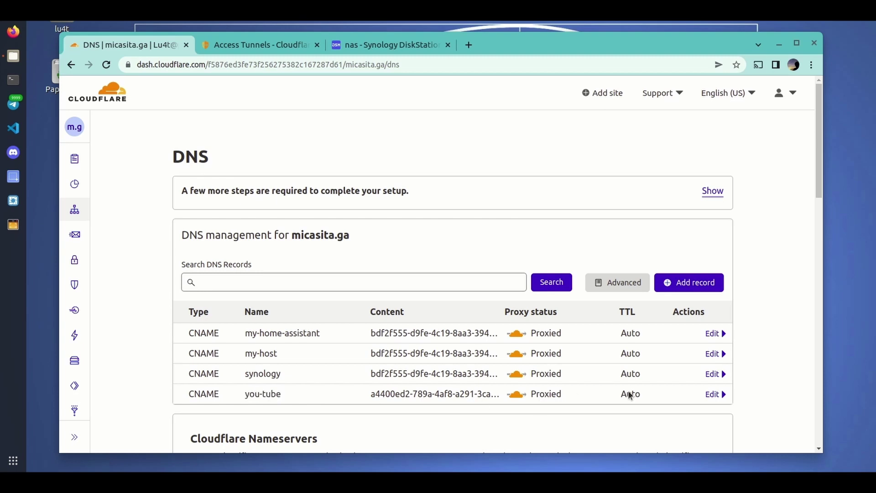
{"action": "left_click_drag", "start_coordinate": [498, 394], "coordinate": [370, 394]}
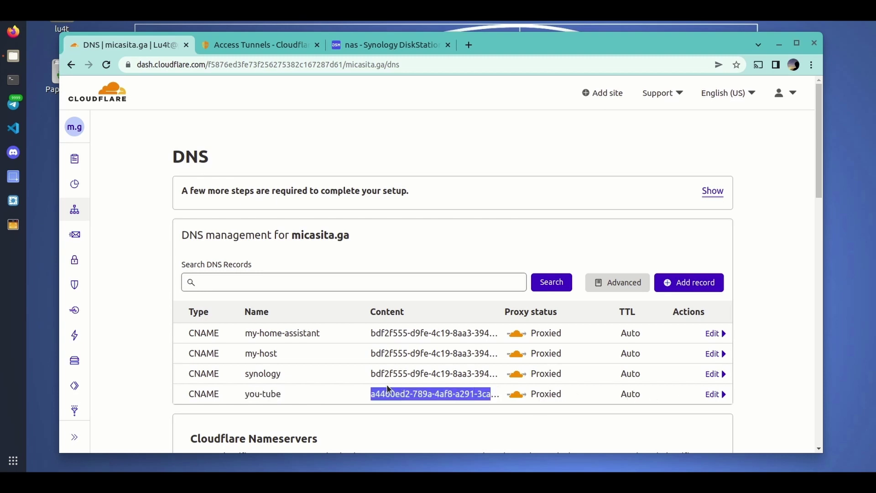
{"action": "left_click", "coordinate": [263, 43]}
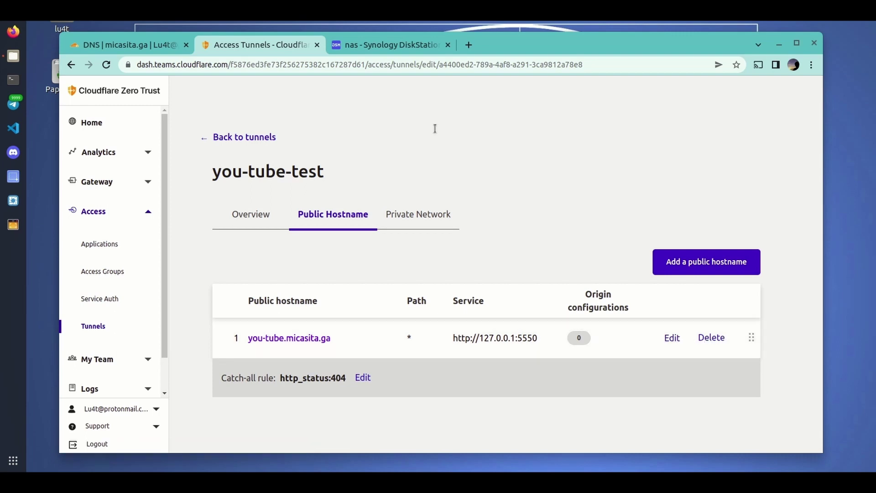
Step: Start the cloudflare-youtube-tunnel container and confirm in its log that connections register
{"action": "left_click", "coordinate": [383, 52]}
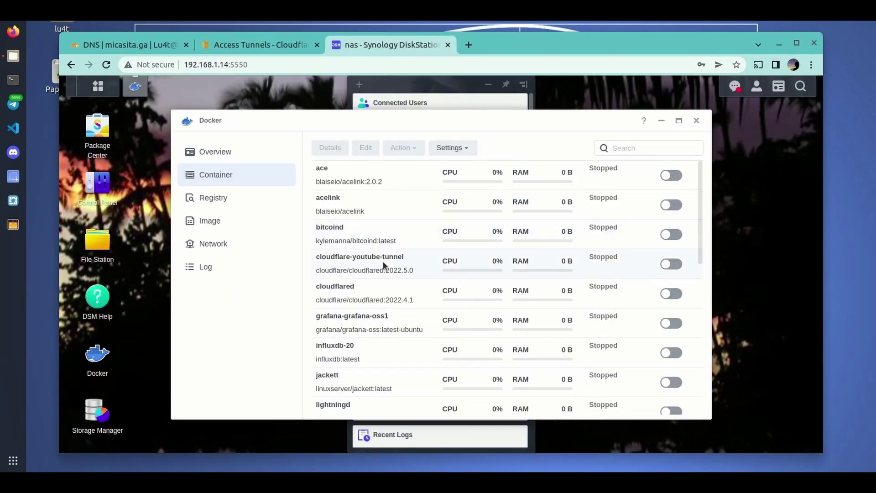
{"action": "left_click", "coordinate": [670, 265]}
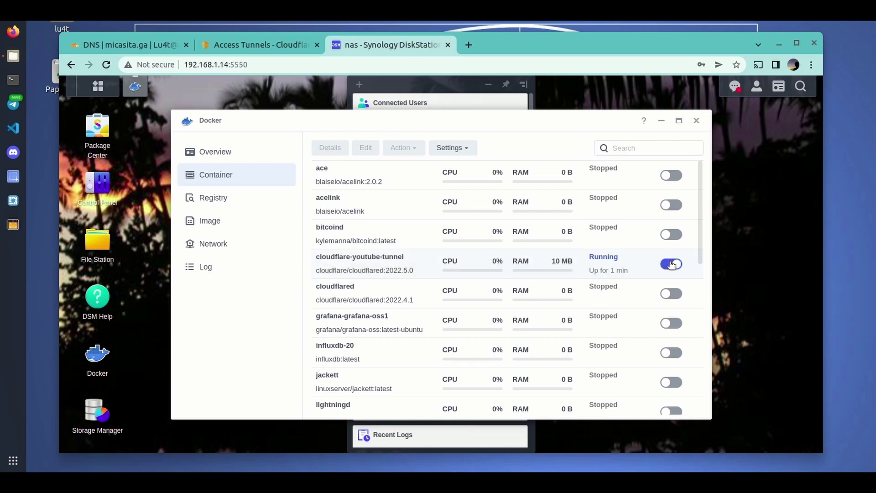
{"action": "double_click", "coordinate": [385, 261]}
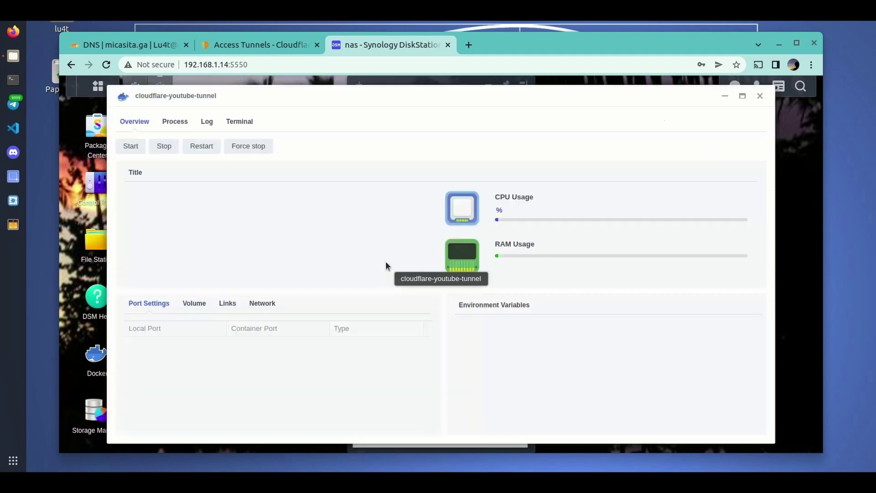
{"action": "left_click", "coordinate": [207, 121]}
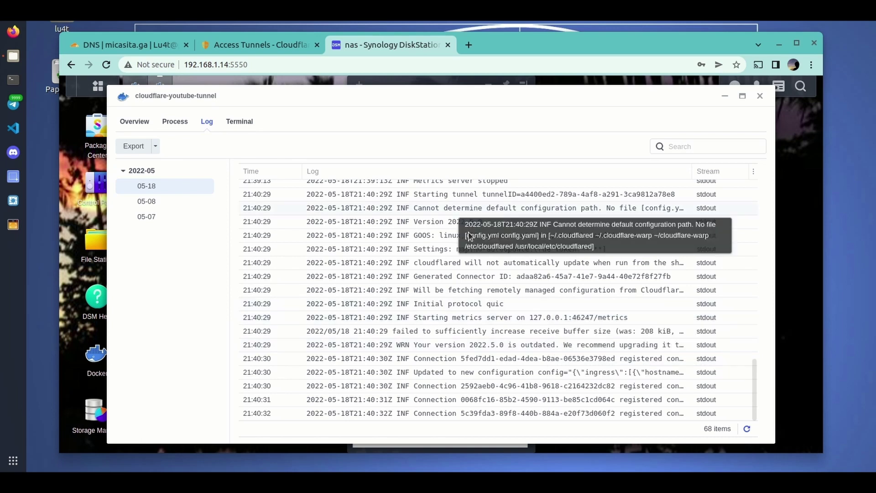
{"action": "left_click", "coordinate": [244, 43]}
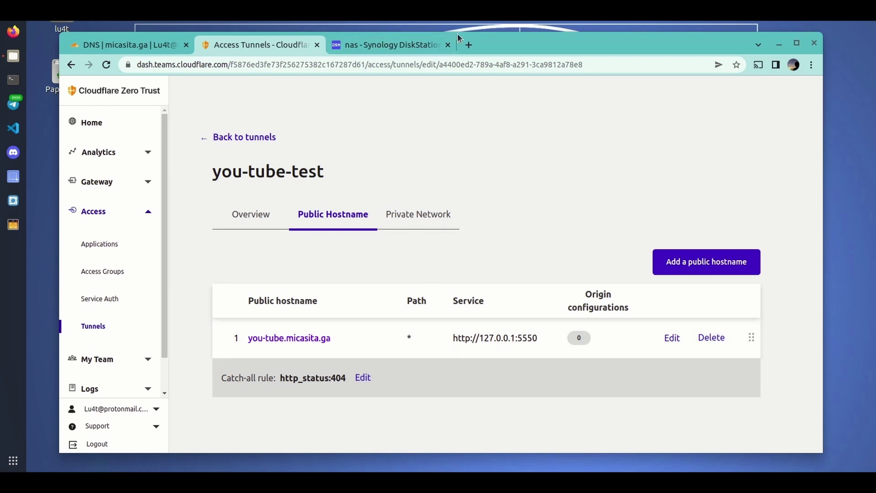
Step: Check the you-tube DNS record, then load you-tube.micasita.ga in a new tab
{"action": "left_click", "coordinate": [469, 44]}
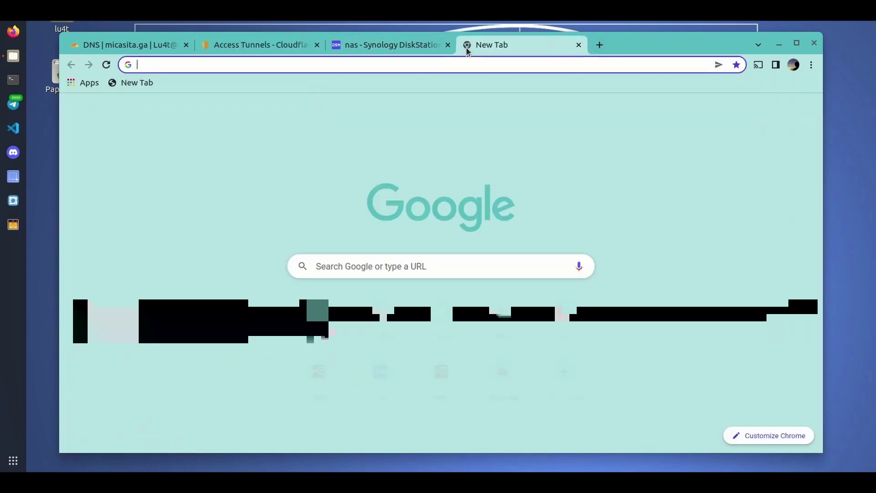
{"action": "left_click", "coordinate": [123, 44]}
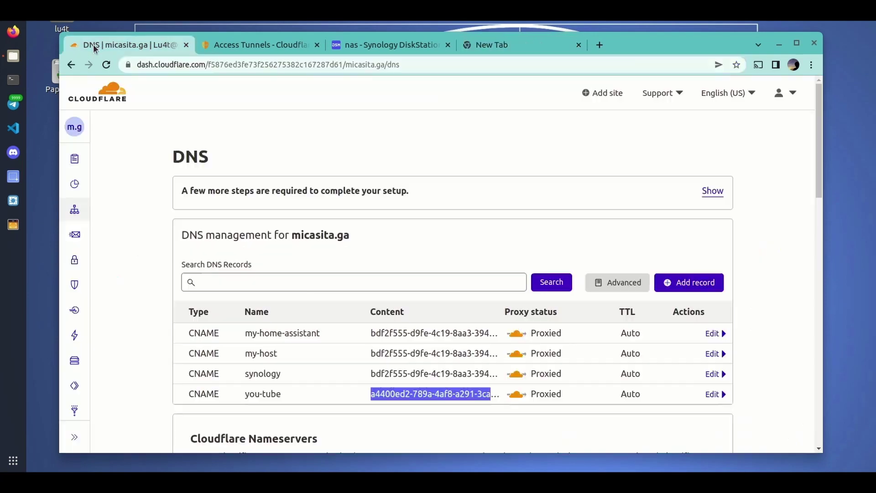
{"action": "left_click_drag", "start_coordinate": [246, 394], "coordinate": [328, 402]}
{"action": "left_click", "coordinate": [516, 44]}
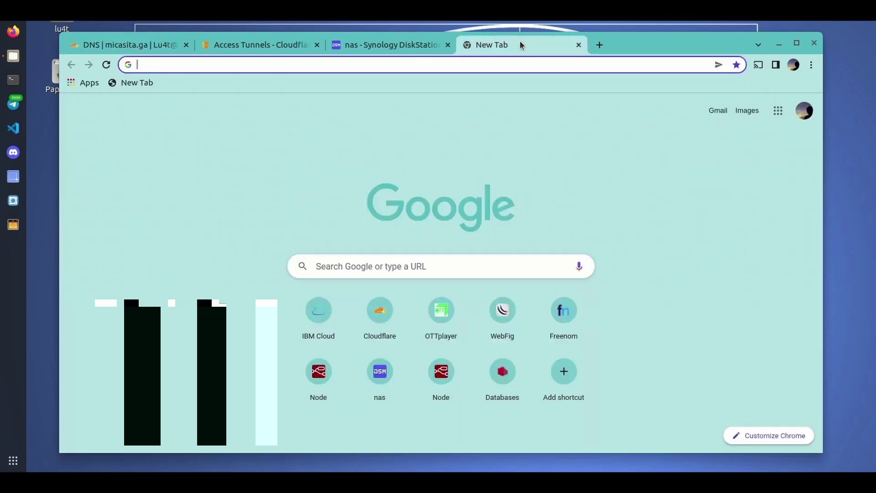
{"action": "left_click", "coordinate": [415, 63]}
{"action": "type", "text": "you"}
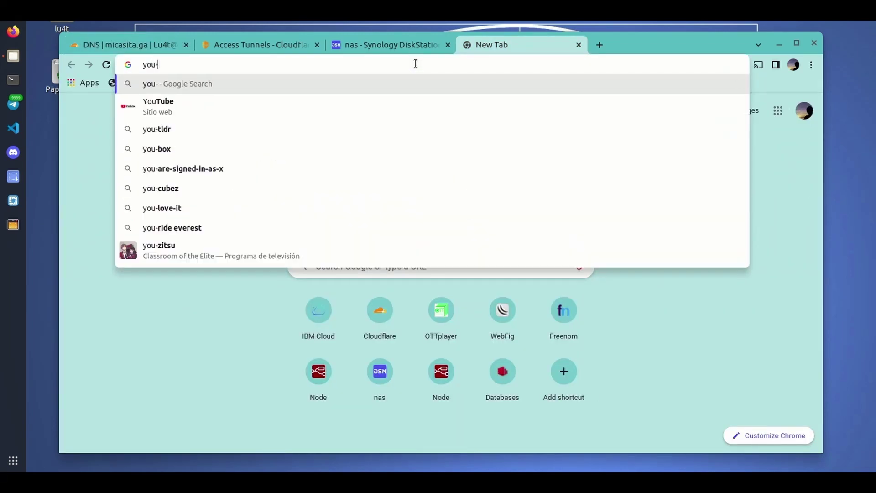
{"action": "type", "text": "-tube."}
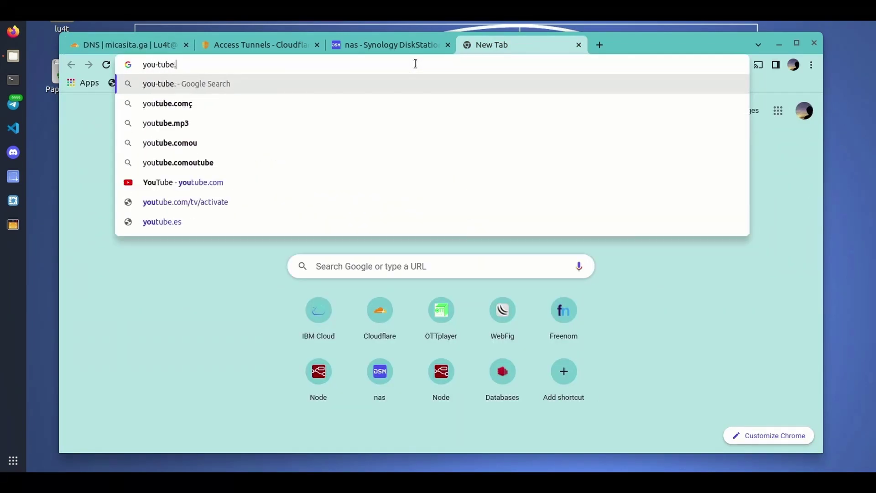
{"action": "type", "text": "micasita.ga"}
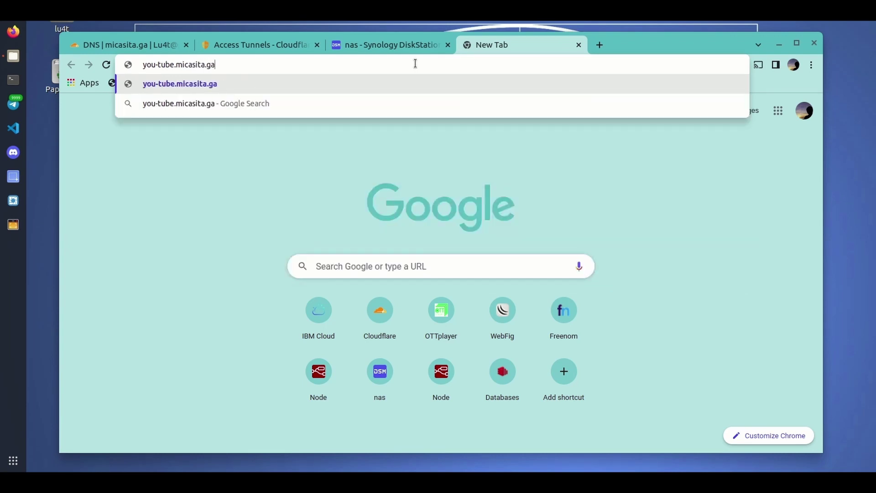
{"action": "key", "text": "Return"}
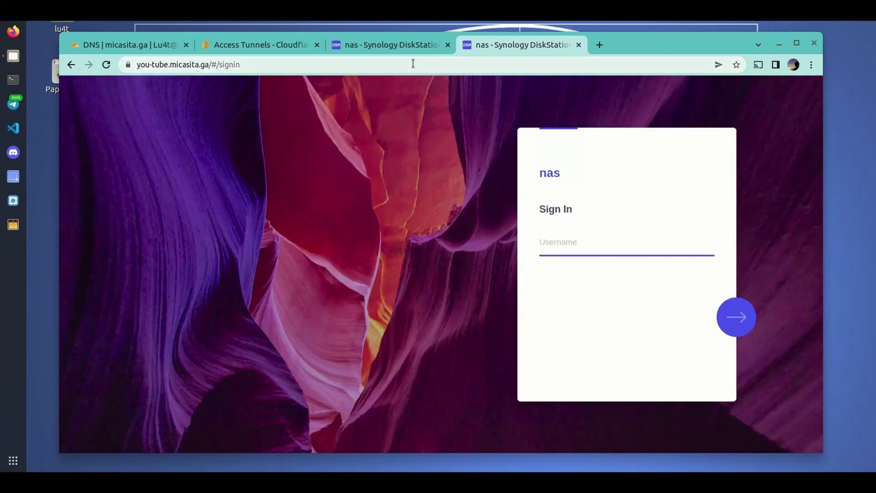
Step: Sign in to the nas DSM with the account username and password
{"action": "type", "text": "lu4t"}
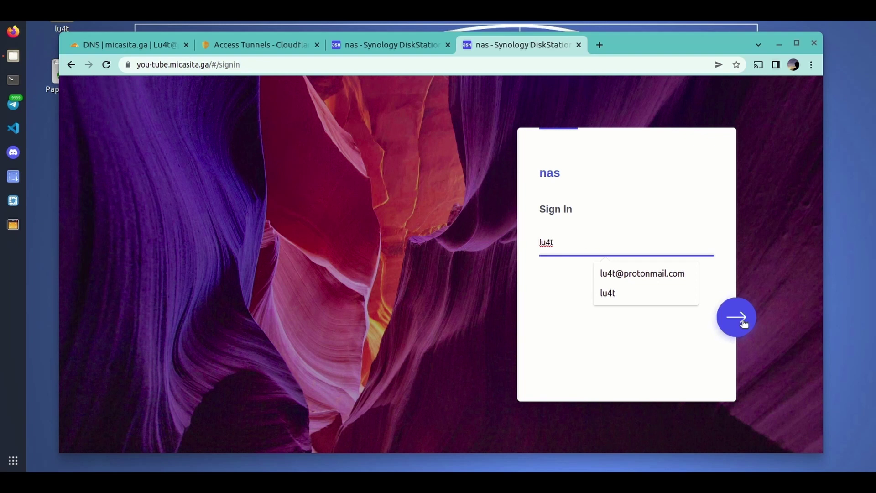
{"action": "left_click", "coordinate": [743, 323]}
{"action": "left_click", "coordinate": [604, 246]}
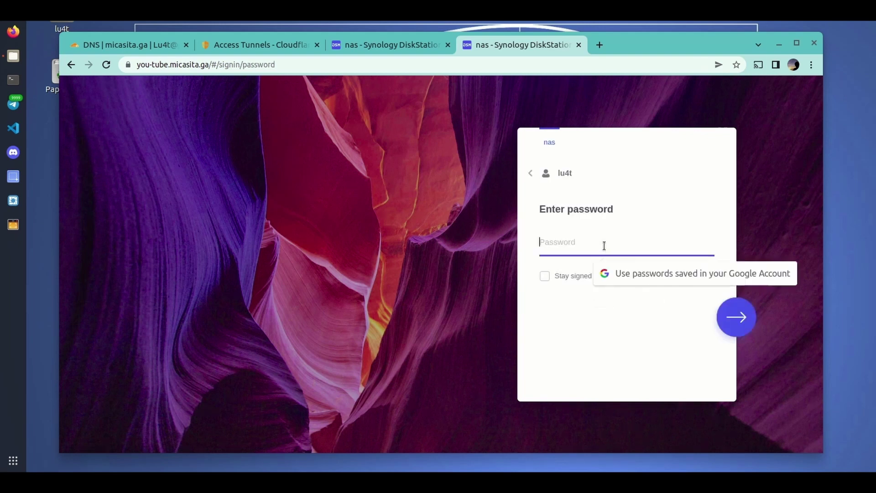
{"action": "type", "text": "****"}
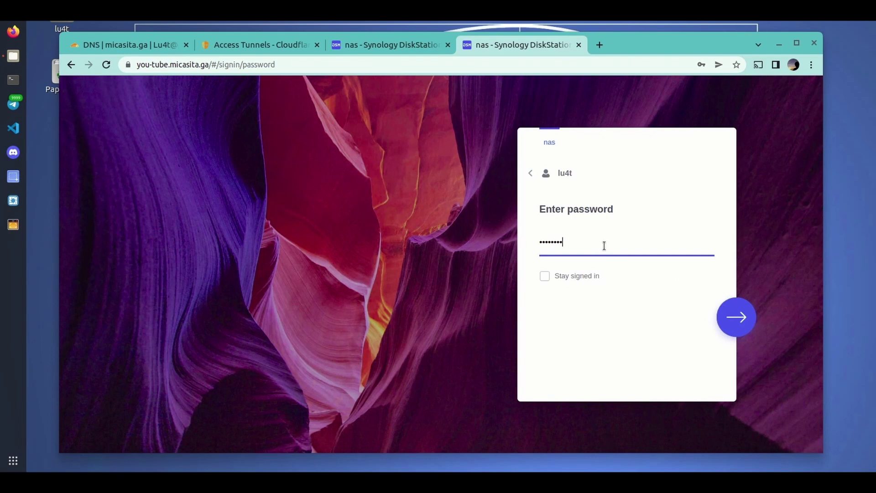
{"action": "left_click", "coordinate": [733, 318]}
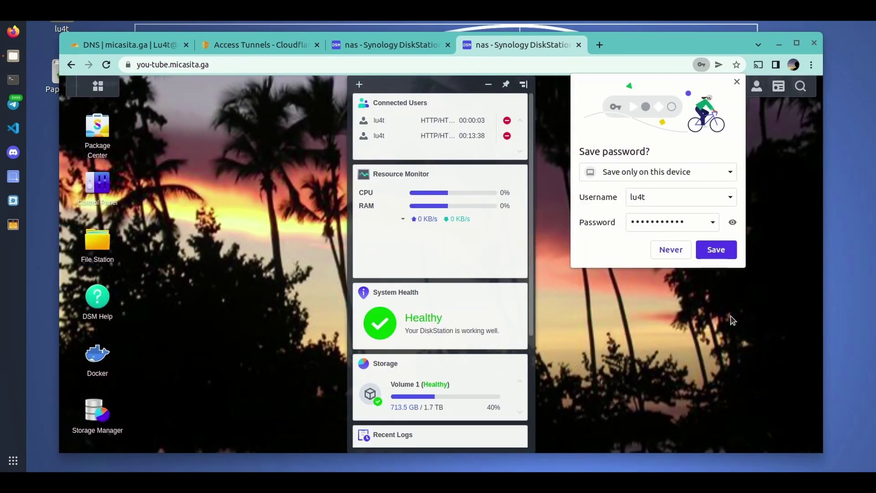
Step: Decline saving the password, verify the site's HTTPS certificate, and show the DSM desktop tab
{"action": "left_click", "coordinate": [675, 253]}
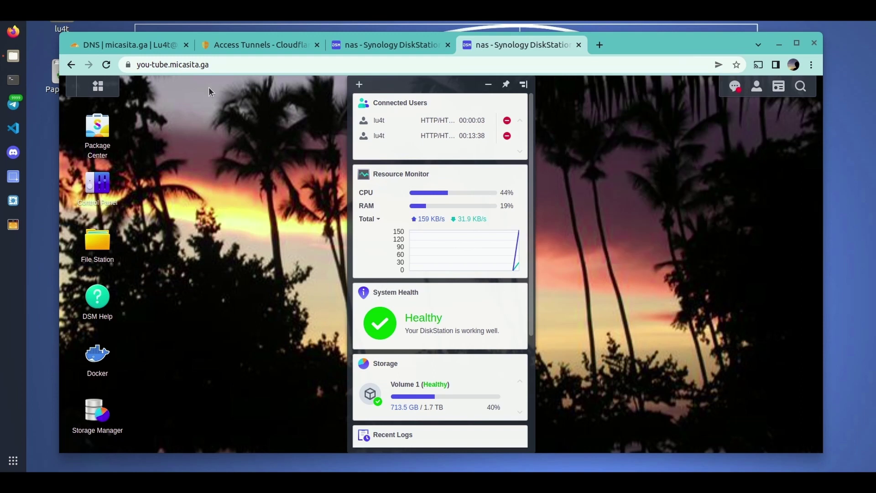
{"action": "left_click", "coordinate": [128, 65]}
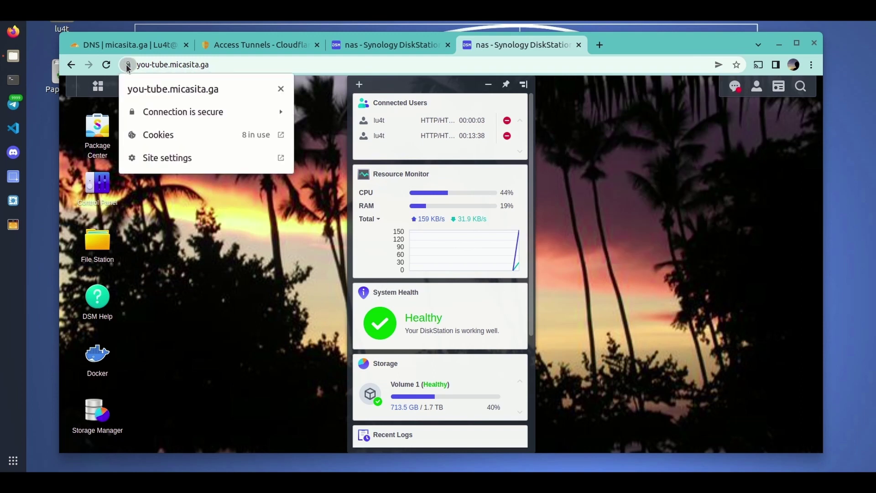
{"action": "left_click", "coordinate": [191, 115]}
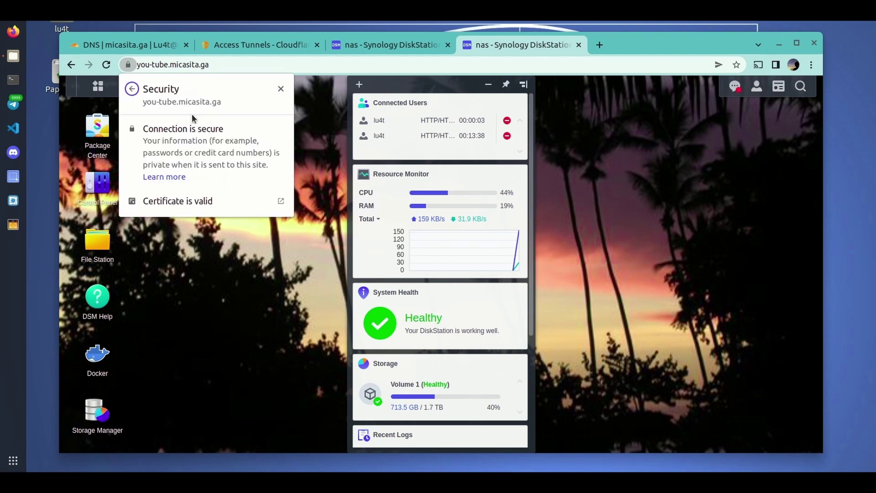
{"action": "left_click", "coordinate": [192, 210]}
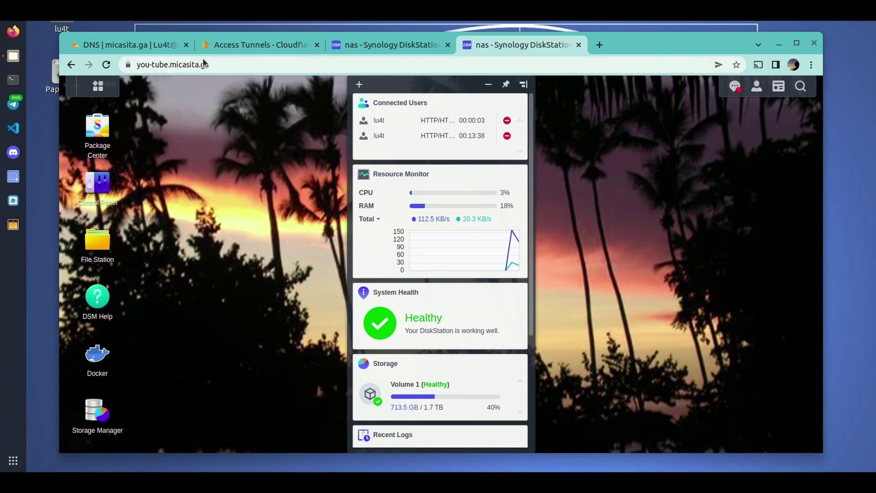
{"action": "left_click", "coordinate": [111, 46]}
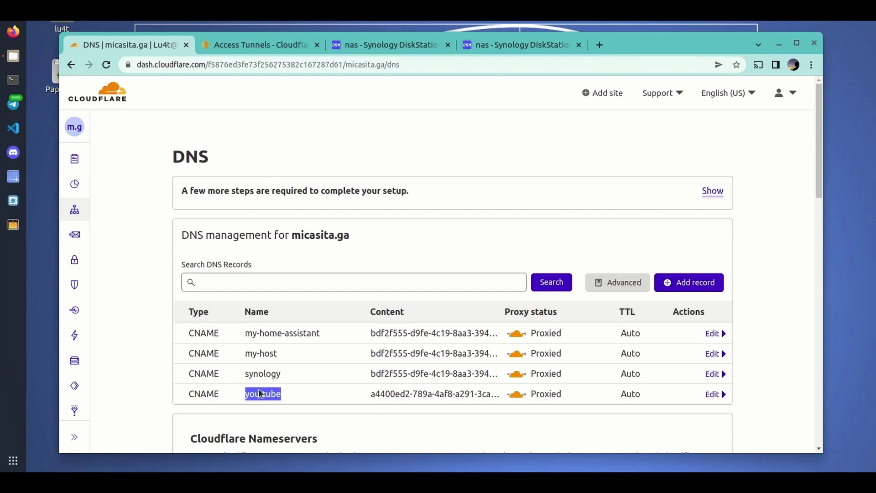
{"action": "left_click", "coordinate": [524, 46]}
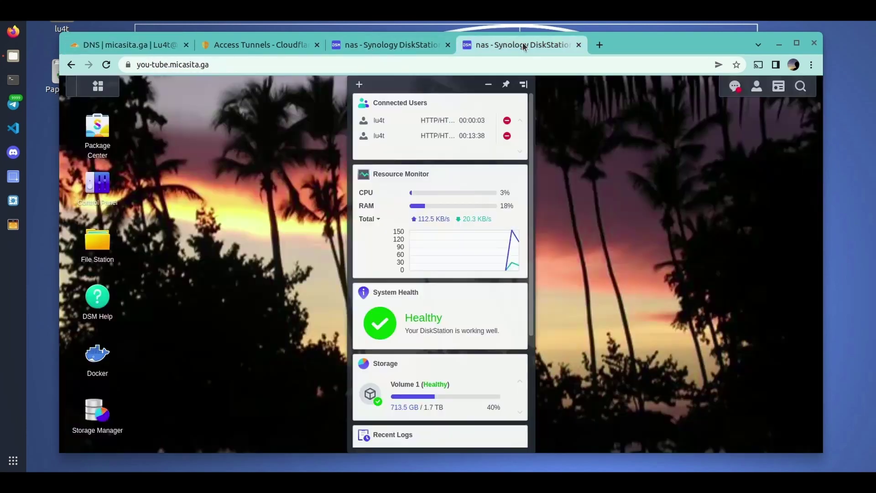
{"action": "left_click", "coordinate": [178, 69]}
{"action": "left_click", "coordinate": [179, 70]}
{"action": "key", "text": "shift+Home"}
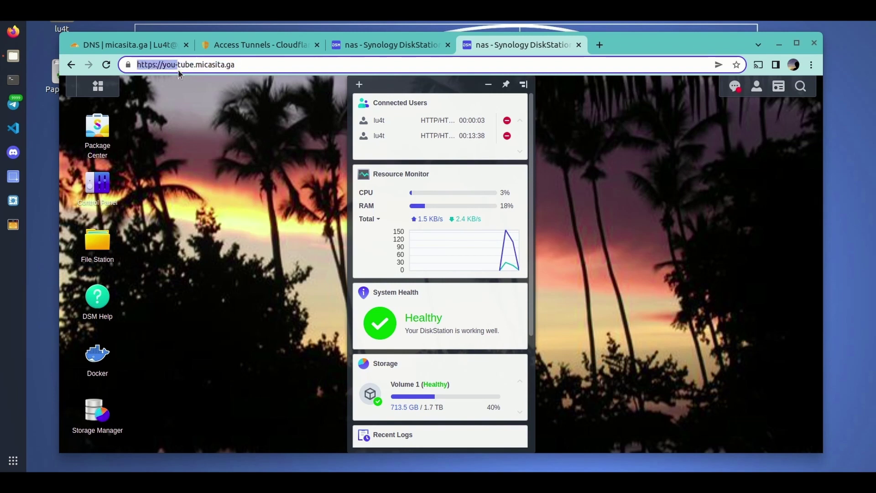
{"action": "key", "text": "End"}
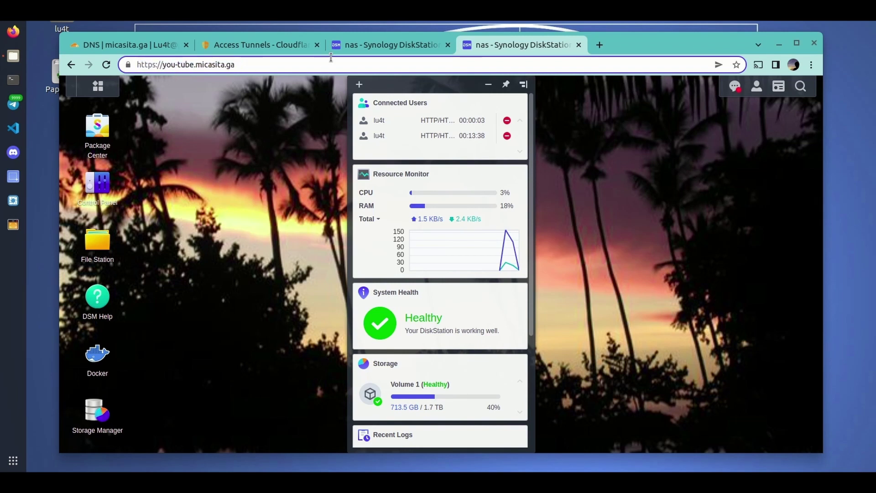
{"action": "left_click", "coordinate": [361, 46]}
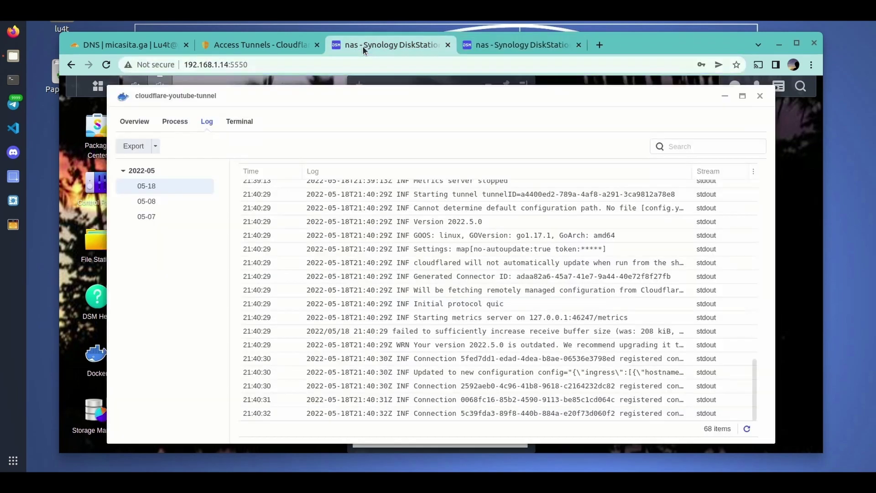
{"action": "double_click", "coordinate": [252, 65]}
{"action": "left_click", "coordinate": [252, 65]}
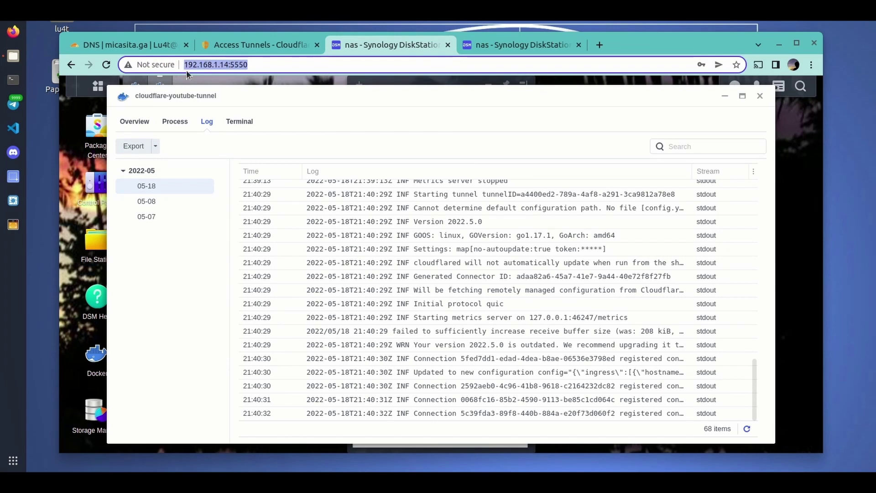
{"action": "left_click", "coordinate": [520, 45]}
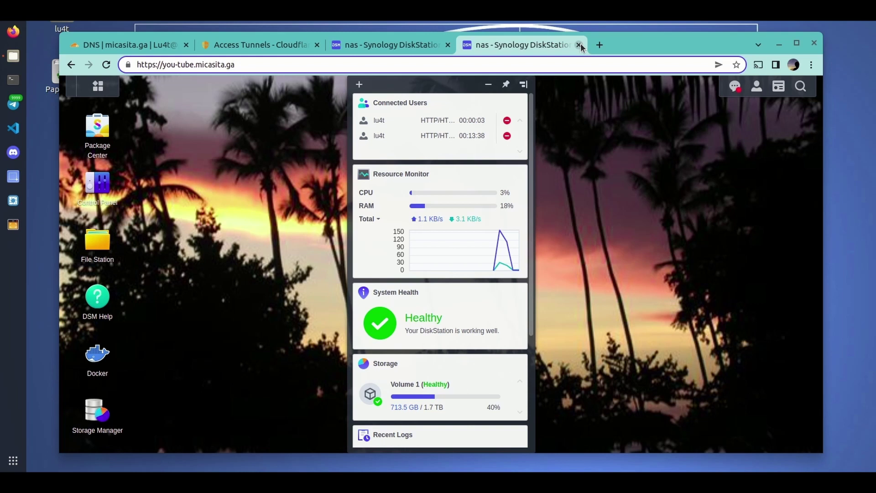
Step: In DSM Docker, close the tunnel-address tab and log window, then stop cloudflare-youtube-tunnel
{"action": "left_click", "coordinate": [107, 366]}
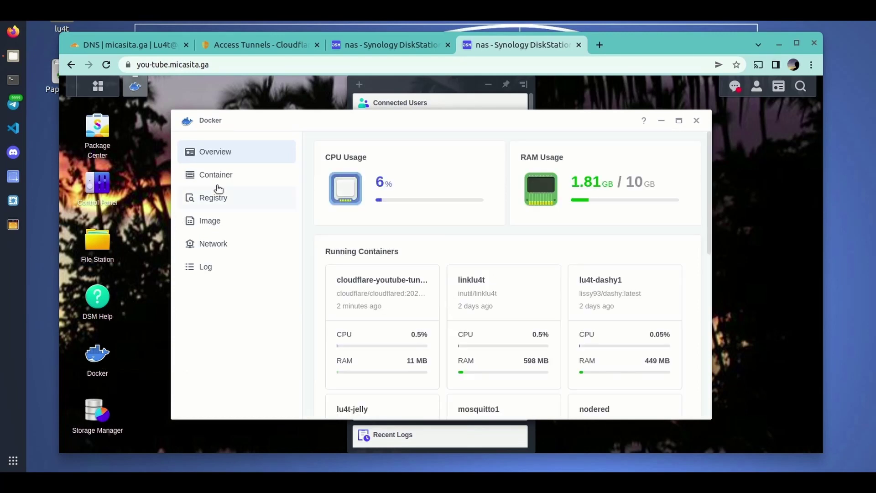
{"action": "left_click", "coordinate": [222, 185]}
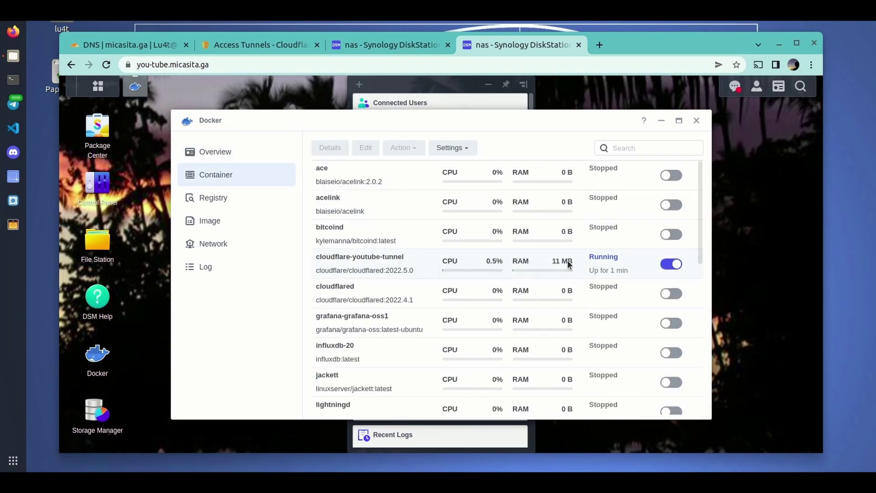
{"action": "left_click", "coordinate": [386, 266]}
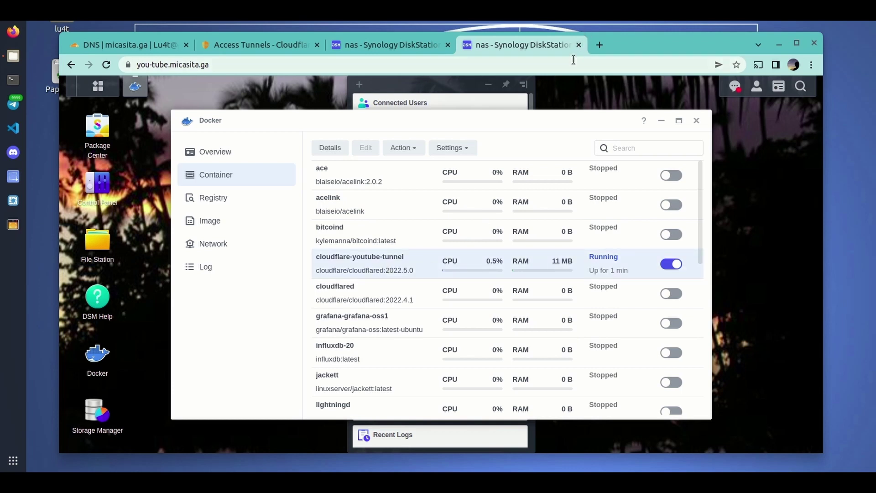
{"action": "left_click", "coordinate": [579, 46]}
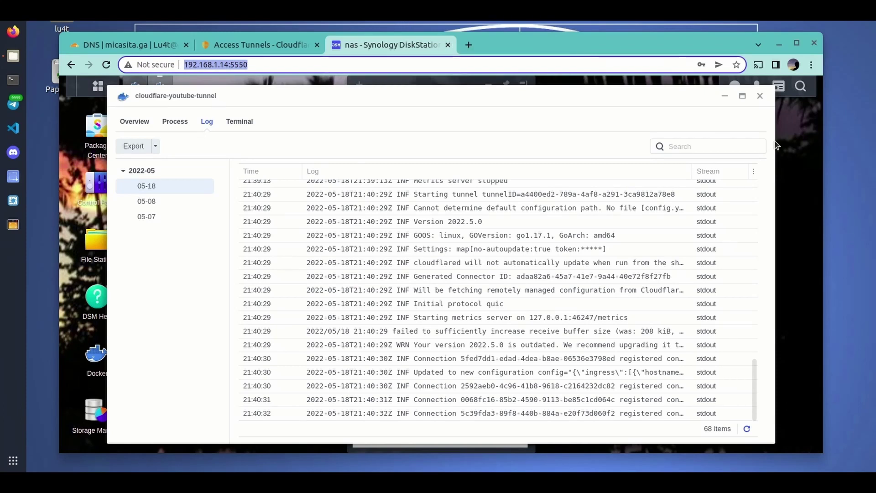
{"action": "left_click", "coordinate": [760, 97]}
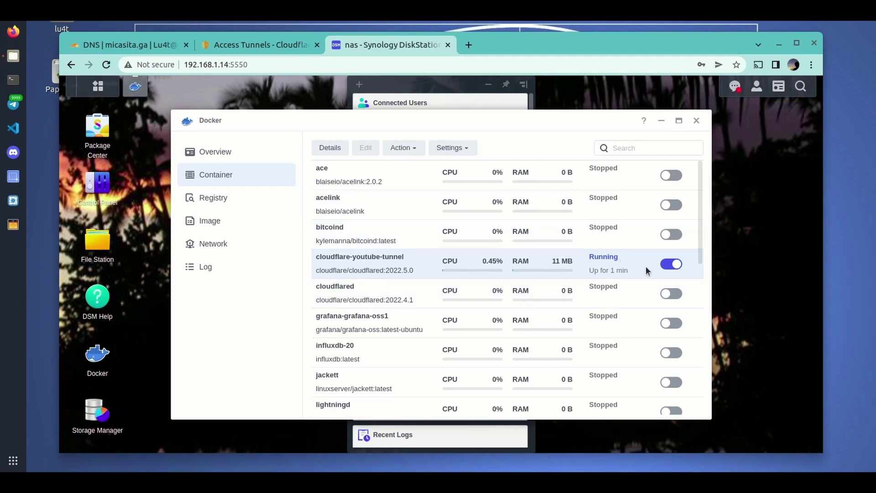
{"action": "left_click", "coordinate": [673, 265]}
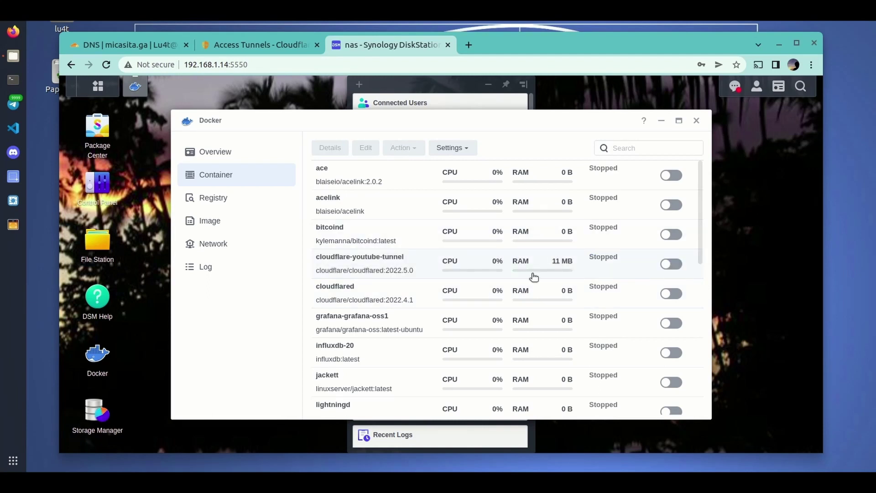
{"action": "left_click", "coordinate": [267, 51]}
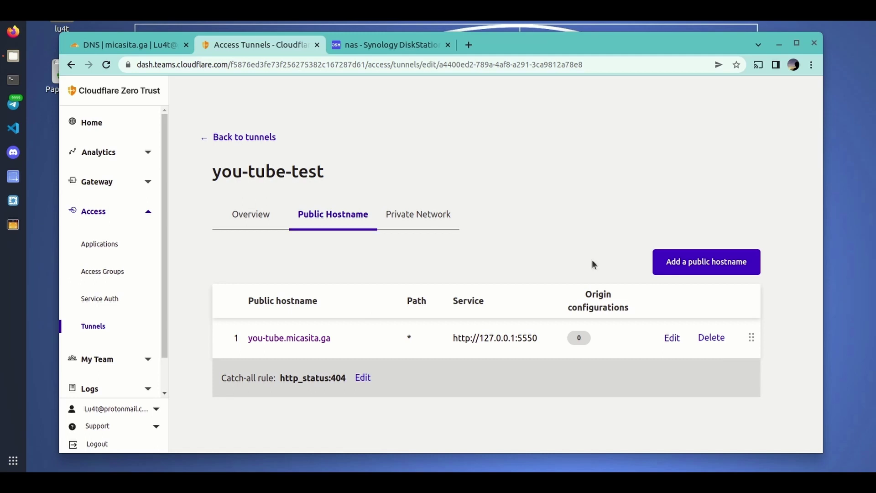
Step: Fill in a new public hostname: pihole on micasita.ga, path admin, service HTTP 127.0.0.1:8014
{"action": "left_click", "coordinate": [711, 262]}
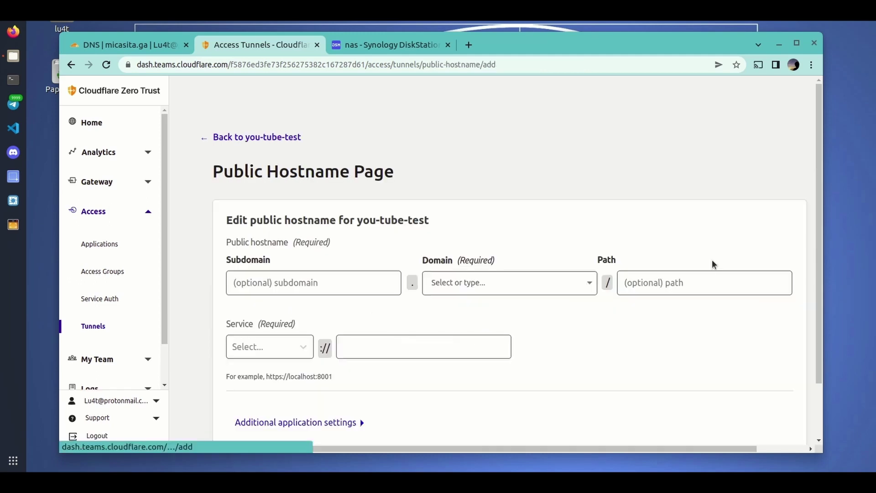
{"action": "left_click", "coordinate": [298, 279]}
{"action": "type", "text": "pi"}
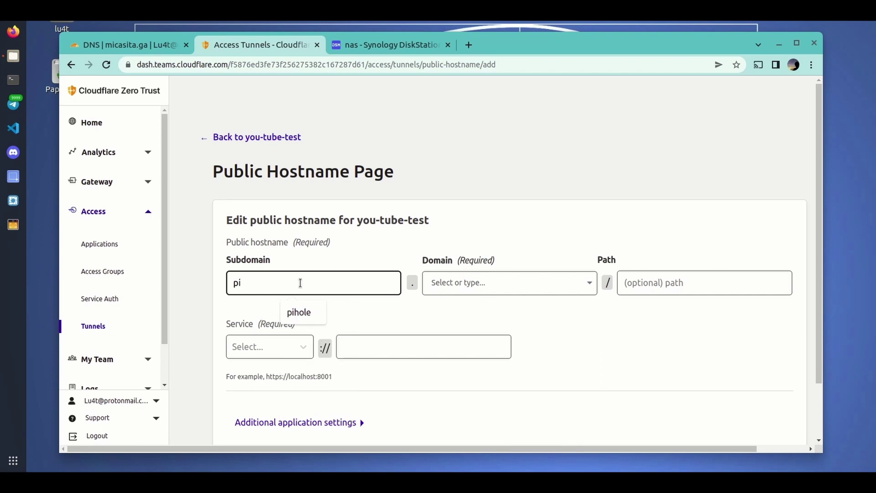
{"action": "type", "text": "hole"}
{"action": "left_click", "coordinate": [463, 288]}
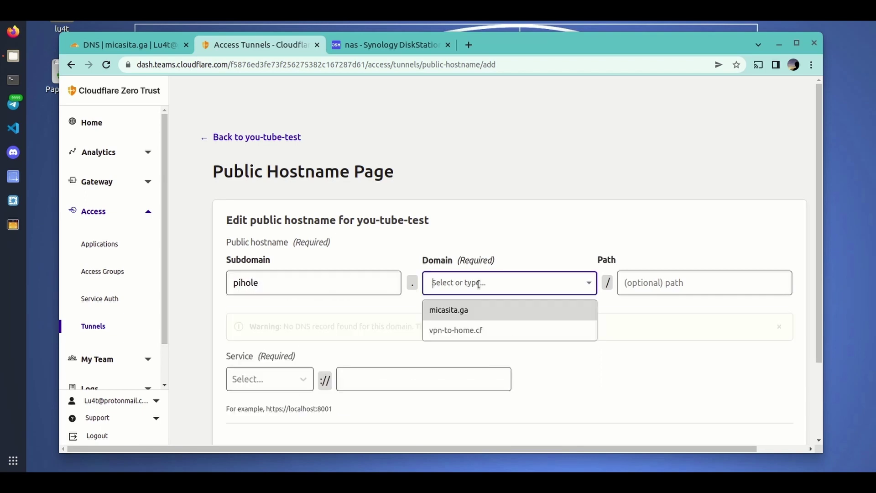
{"action": "left_click", "coordinate": [473, 317]}
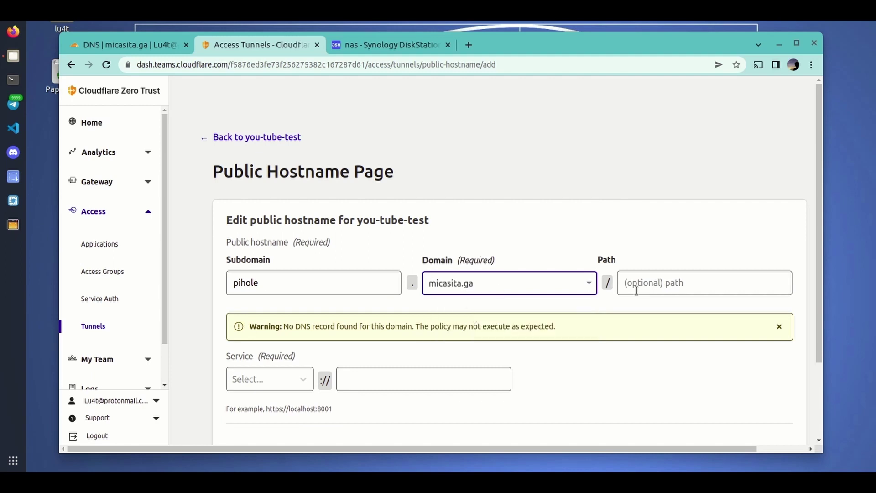
{"action": "left_click", "coordinate": [662, 283]}
{"action": "type", "text": "min"}
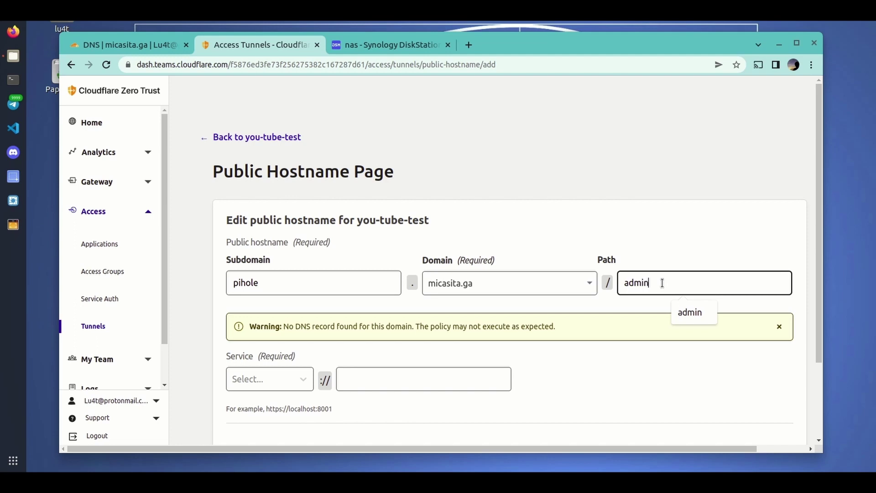
{"action": "left_click", "coordinate": [274, 384]}
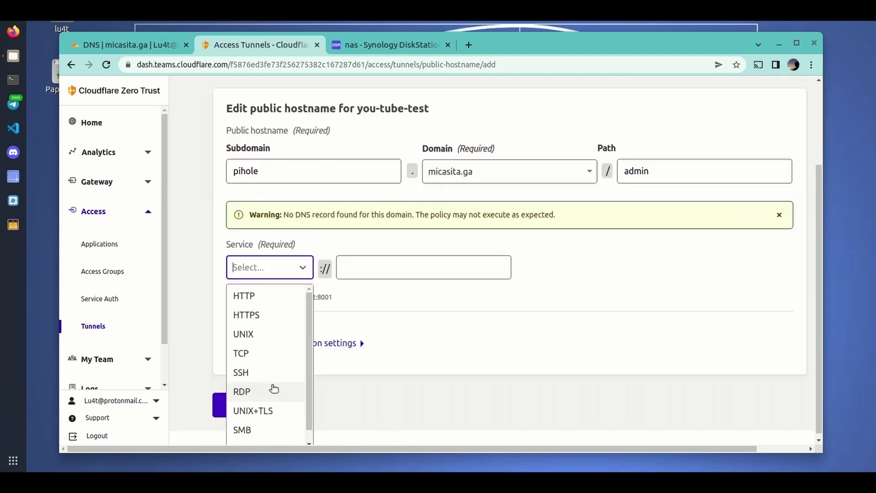
{"action": "left_click", "coordinate": [265, 304]}
{"action": "left_click", "coordinate": [399, 276]}
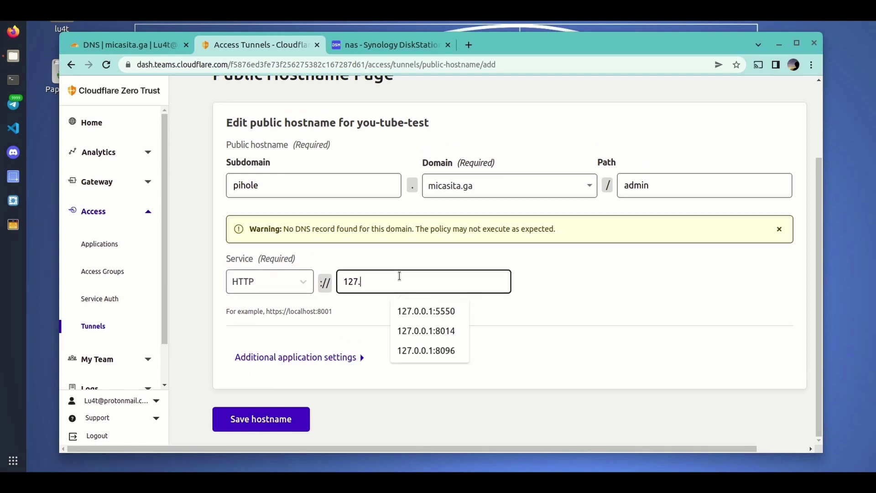
{"action": "type", "text": "127.0.0.1:8"}
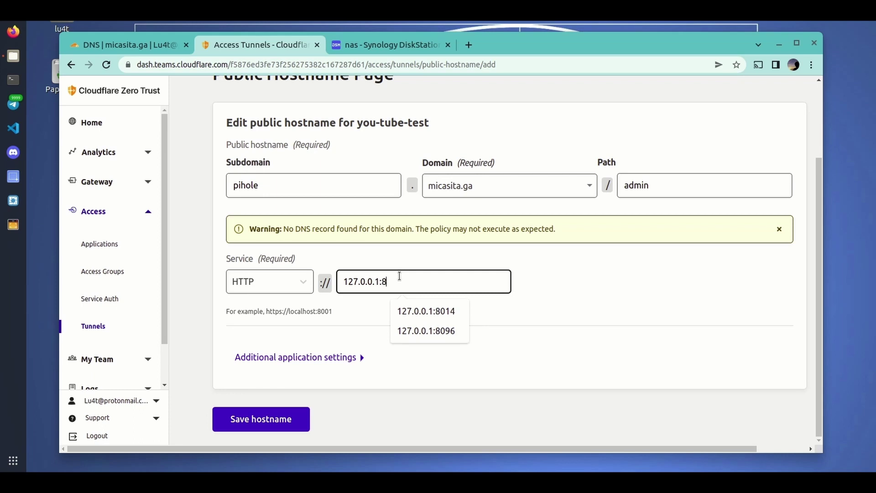
{"action": "type", "text": "014"}
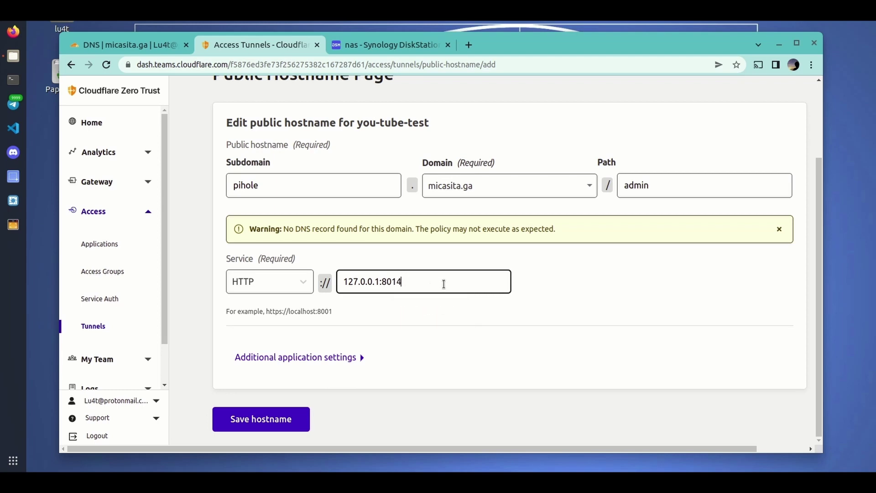
Step: Correct the subdomain to my-pihole and save the hostname
{"action": "left_click", "coordinate": [231, 186]}
{"action": "type", "text": "my-"}
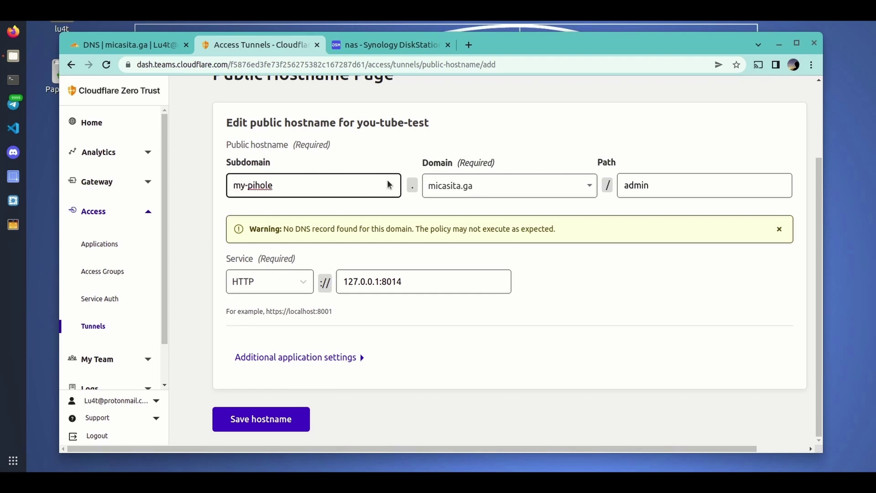
{"action": "double_click", "coordinate": [645, 182]}
{"action": "left_click", "coordinate": [644, 184]}
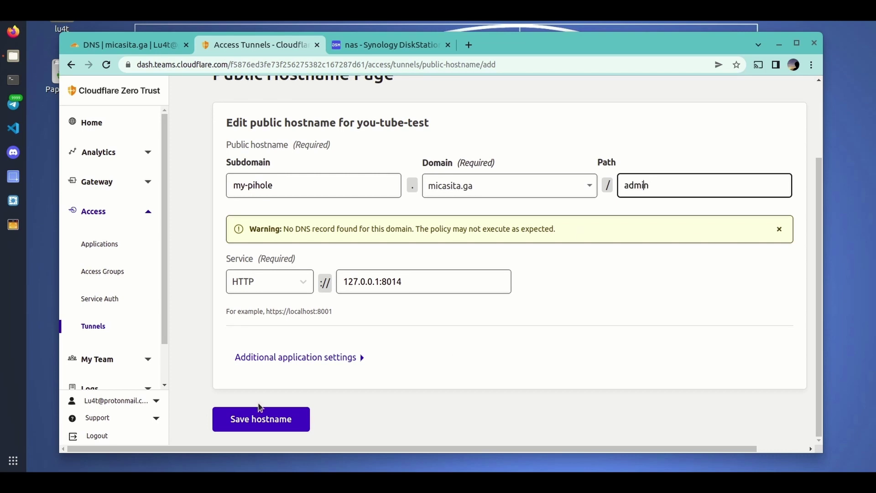
{"action": "left_click", "coordinate": [273, 420]}
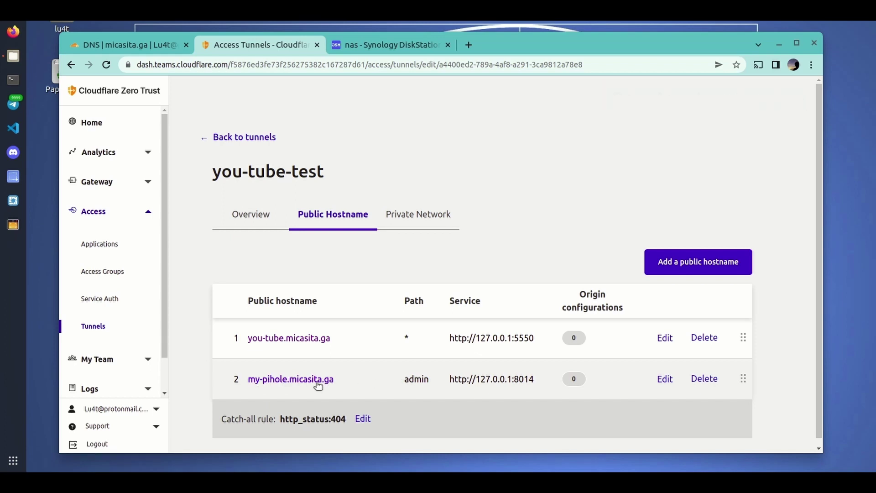
{"action": "mouse_move", "coordinate": [335, 381]}
{"action": "left_mouse_down"}
{"action": "mouse_move", "coordinate": [272, 383]}
{"action": "mouse_move", "coordinate": [300, 369]}
{"action": "mouse_move", "coordinate": [340, 369]}
{"action": "mouse_move", "coordinate": [342, 349]}
{"action": "mouse_move", "coordinate": [340, 372]}
{"action": "left_mouse_up"}
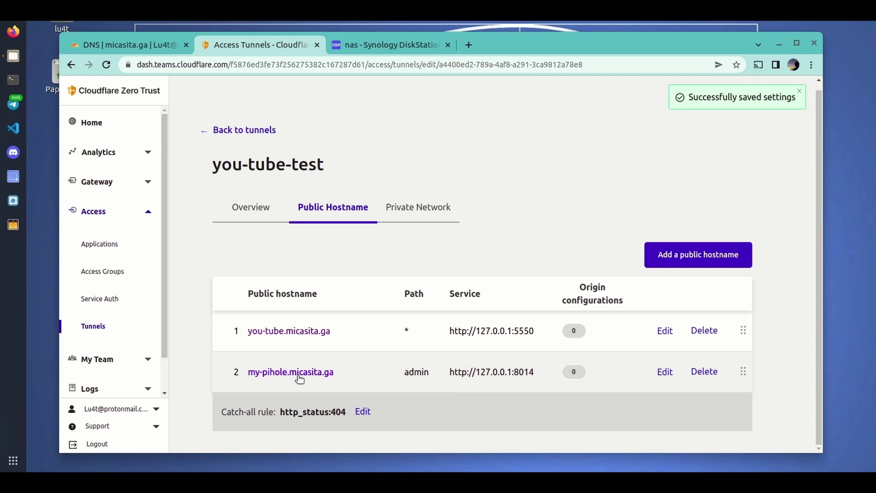
Step: Start the cloudflare-youtube-tunnel container and check its log for the my-pihole route to 127.0.0.1:8014
{"action": "left_click", "coordinate": [385, 50]}
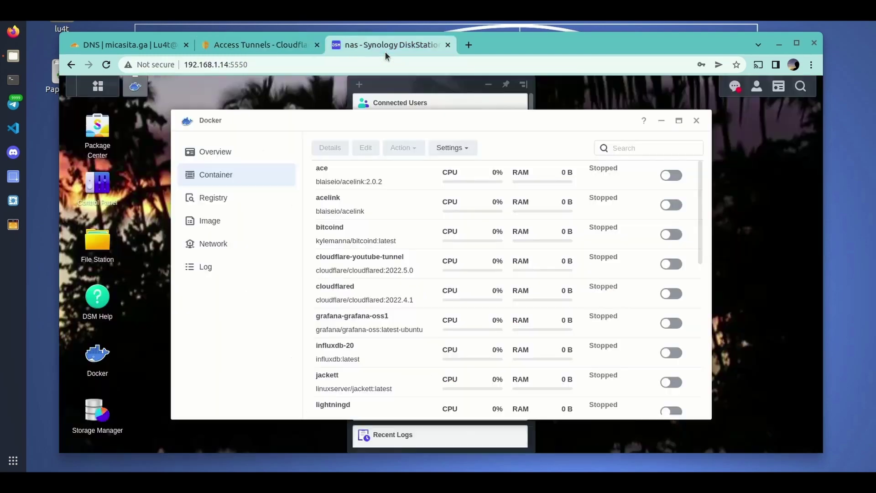
{"action": "left_click", "coordinate": [394, 259]}
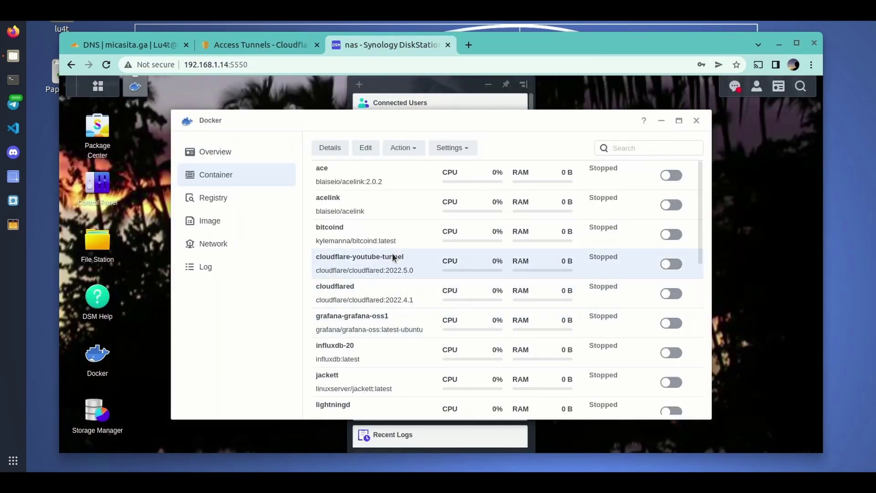
{"action": "left_click", "coordinate": [673, 265]}
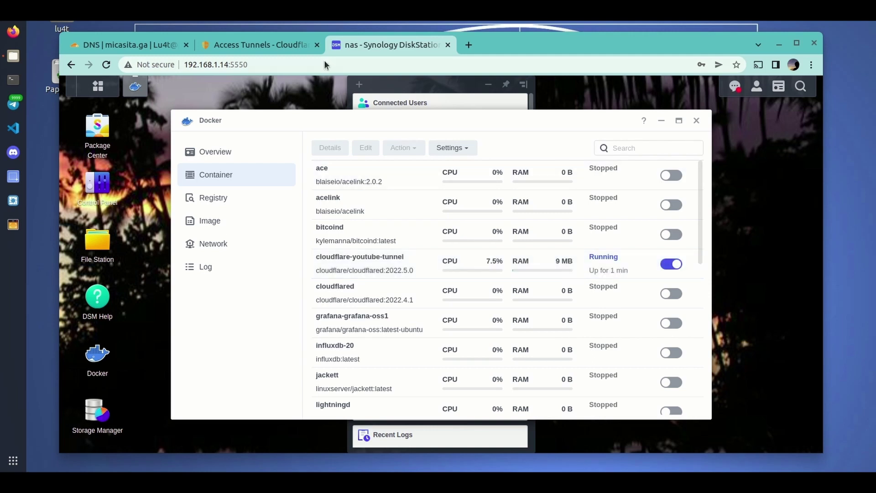
{"action": "left_click", "coordinate": [412, 259]}
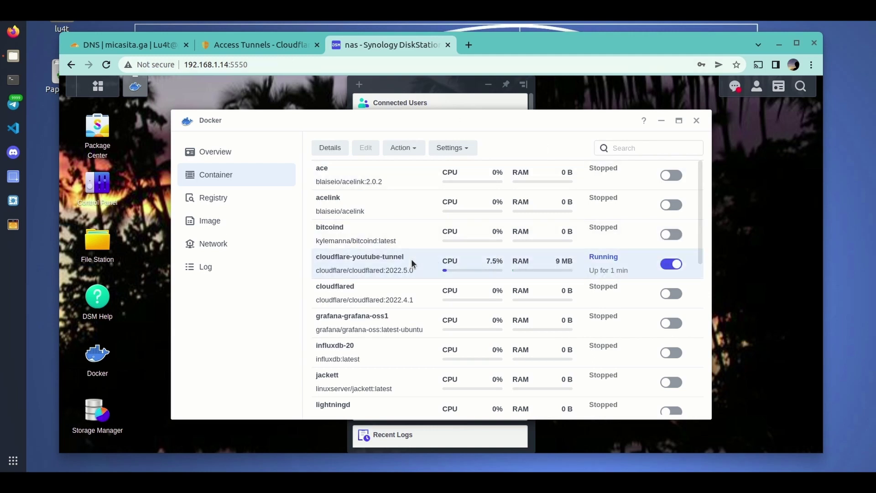
{"action": "double_click", "coordinate": [412, 260]}
{"action": "left_click", "coordinate": [206, 122]}
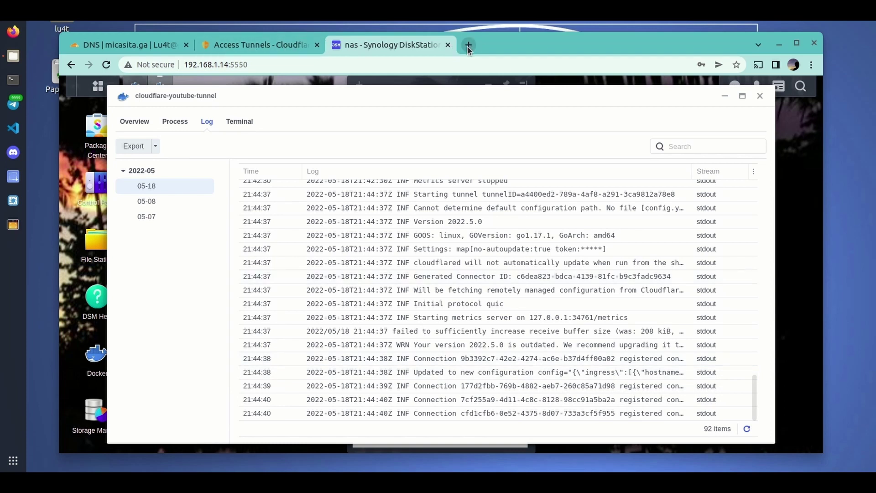
{"action": "left_click", "coordinate": [119, 44]}
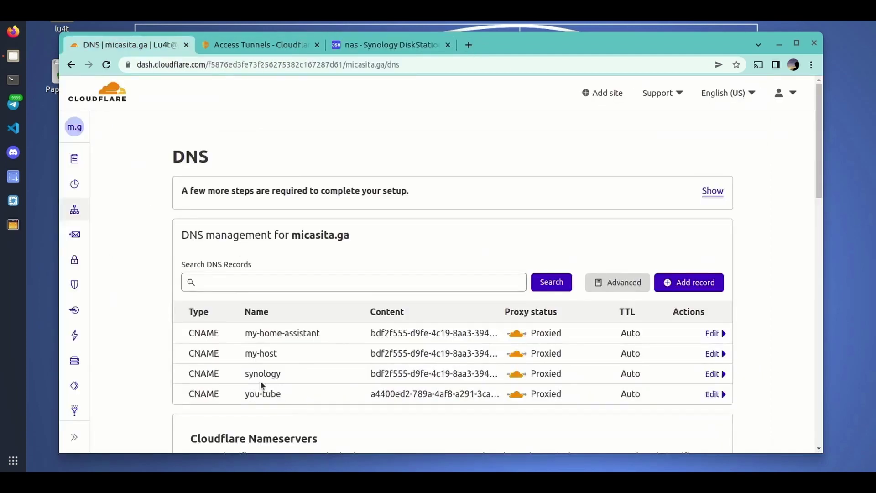
Step: Reload the micasita.ga DNS records and compare my-pihole's tunnel target with you-tube's
{"action": "left_click", "coordinate": [107, 64]}
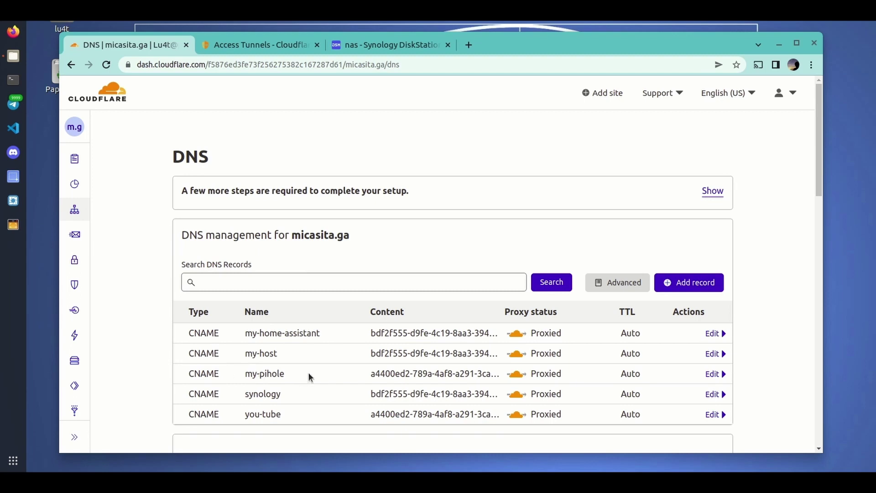
{"action": "left_click_drag", "start_coordinate": [309, 377], "coordinate": [224, 375]}
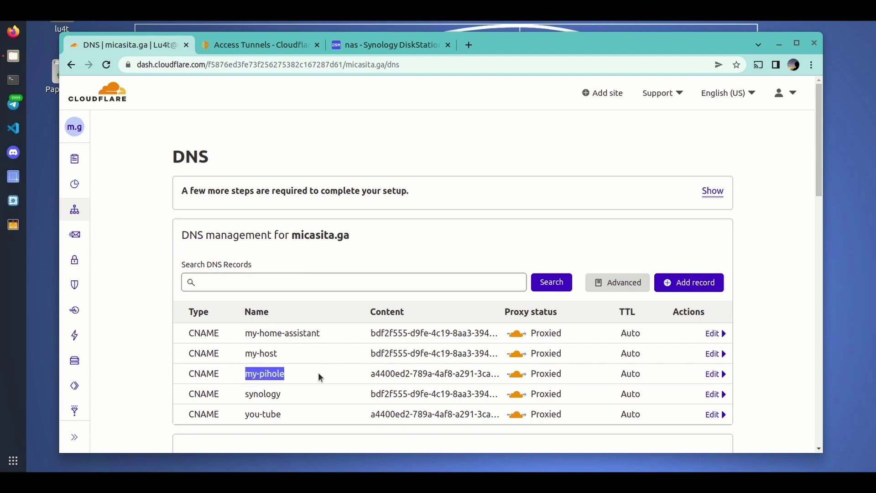
{"action": "left_click_drag", "start_coordinate": [370, 374], "coordinate": [485, 375]}
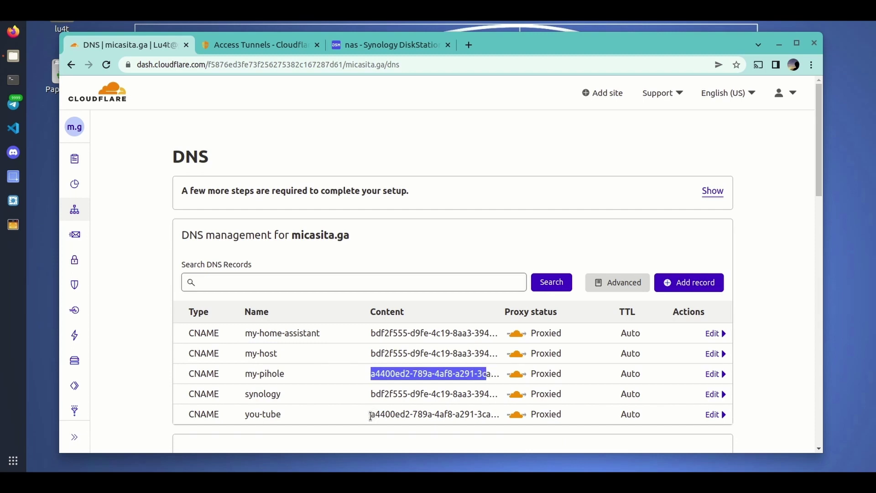
{"action": "left_click_drag", "start_coordinate": [373, 415], "coordinate": [485, 410]}
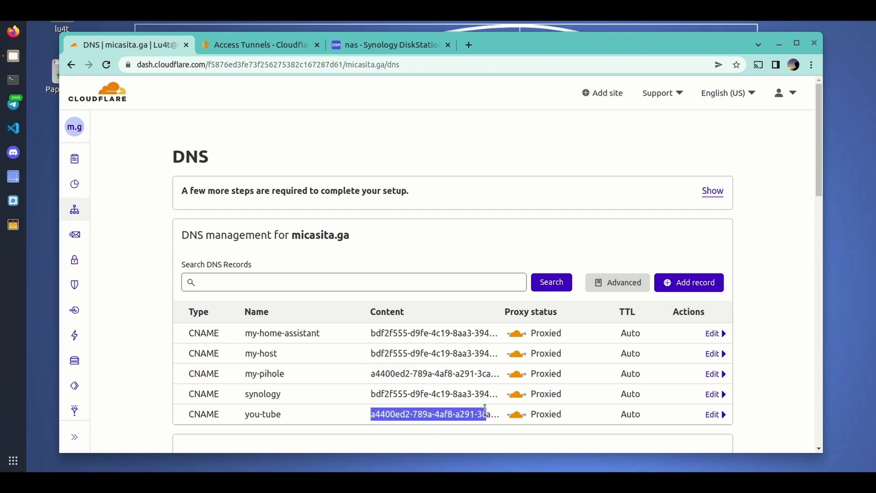
Step: Copy the my-pihole record name
{"action": "double_click", "coordinate": [266, 373]}
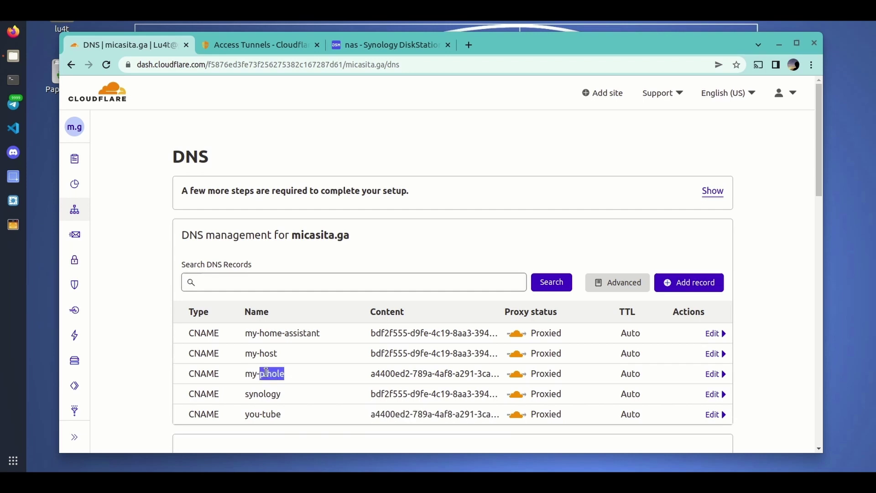
{"action": "left_click_drag", "start_coordinate": [266, 374], "coordinate": [246, 374]}
{"action": "right_click", "coordinate": [259, 376]}
{"action": "left_click", "coordinate": [286, 385]}
Step: Load my-pihole.micasita.ga in a new tab, which returns a 404 page
{"action": "left_click", "coordinate": [469, 44]}
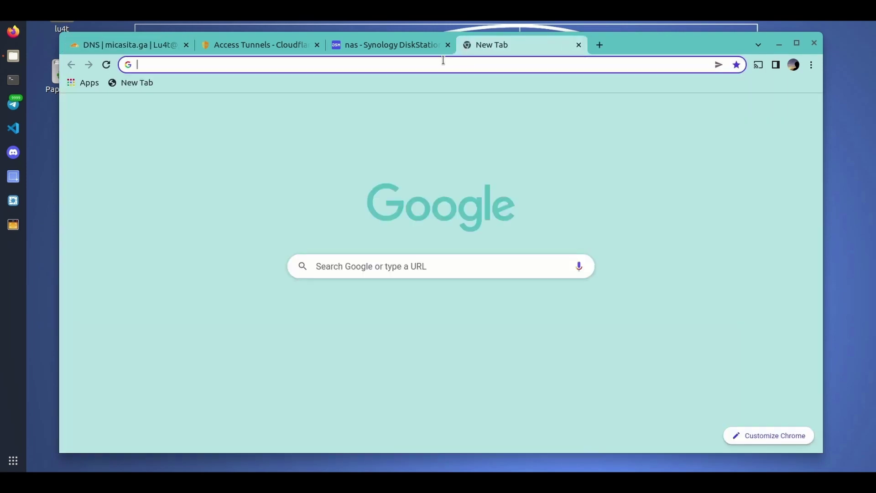
{"action": "left_click", "coordinate": [440, 65]}
{"action": "key", "text": "ctrl+v"}
{"action": "type", "text": "."}
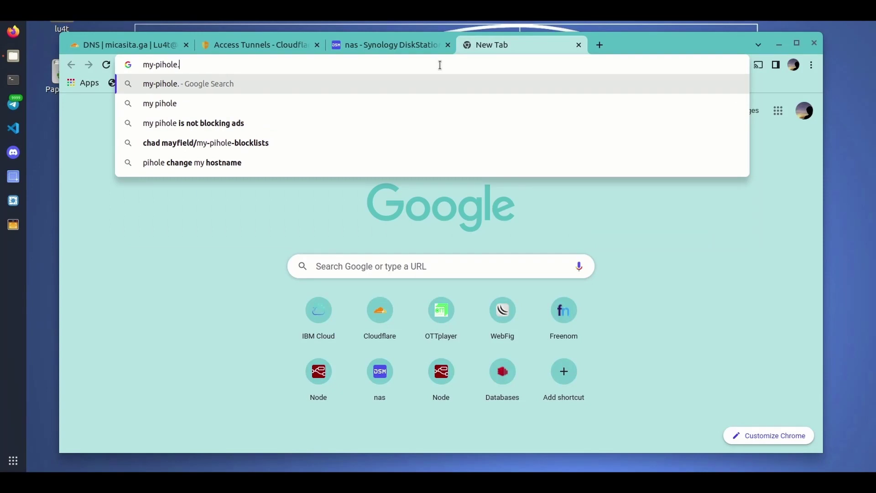
{"action": "type", "text": "micasita.ga"}
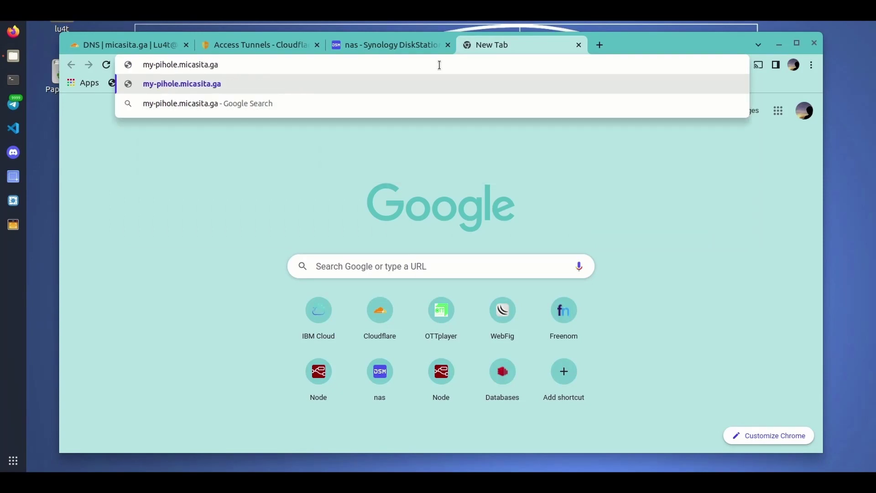
{"action": "key", "text": "Return"}
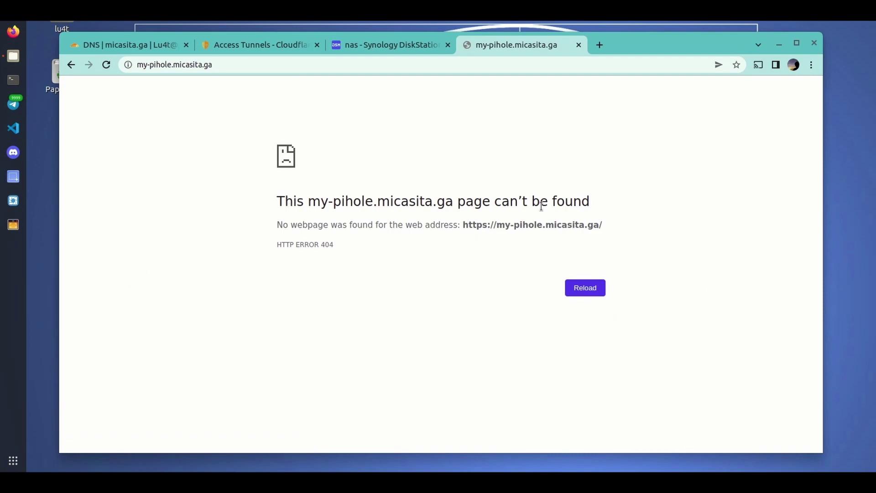
{"action": "left_click_drag", "start_coordinate": [453, 201], "coordinate": [638, 207]}
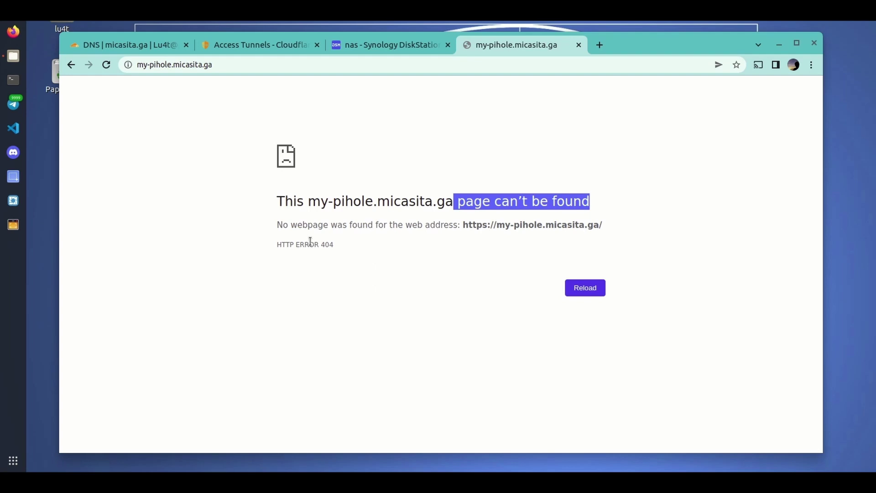
{"action": "left_click_drag", "start_coordinate": [310, 244], "coordinate": [351, 249]}
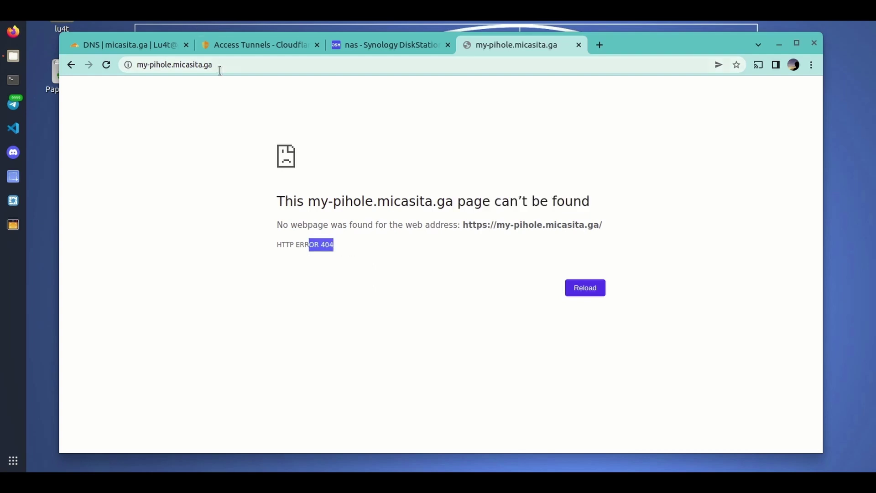
Step: Append /admin to load the Pi-hole admin dashboard
{"action": "left_click", "coordinate": [239, 64]}
{"action": "type", "text": "/admin"}
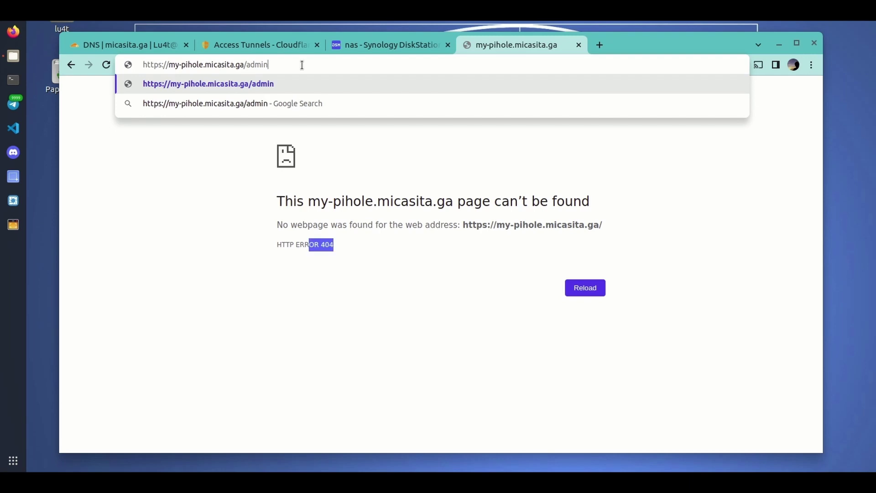
{"action": "key", "text": "Return"}
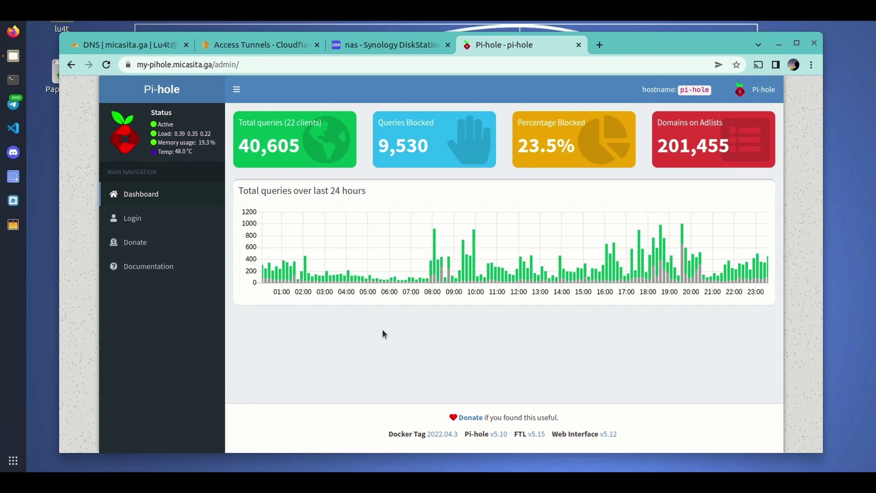
{"action": "left_click", "coordinate": [261, 43]}
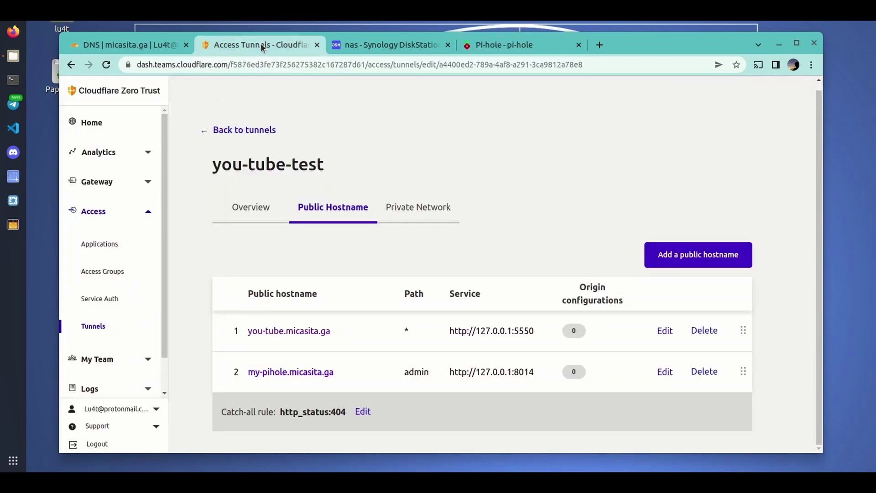
Step: Start a new public hostname with subdomain jellyfin on micasita.ga
{"action": "left_click", "coordinate": [687, 256]}
{"action": "left_click", "coordinate": [294, 284]}
{"action": "type", "text": "je"}
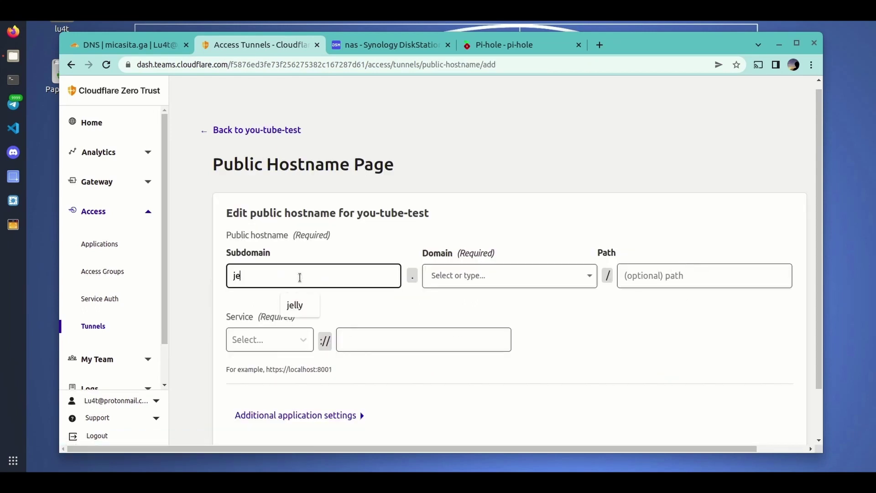
{"action": "type", "text": "llyfin"}
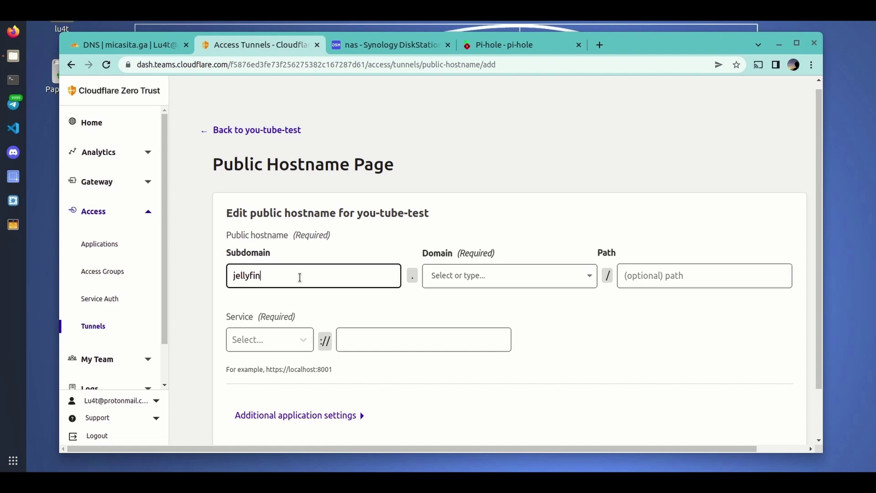
{"action": "left_click", "coordinate": [490, 272]}
{"action": "type", "text": "mi"}
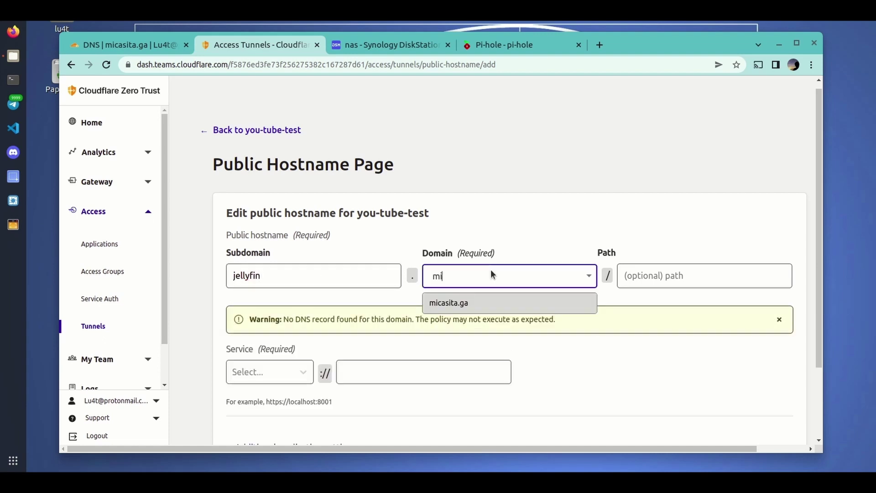
{"action": "left_click", "coordinate": [452, 302]}
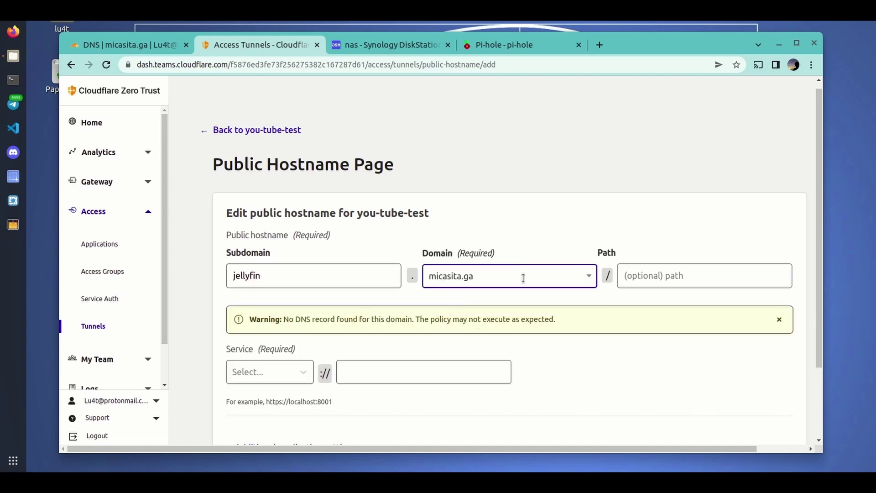
Step: Set the service to HTTP 127.0.0.1:8096, dismiss the DNS warning, and save
{"action": "left_click", "coordinate": [280, 370]}
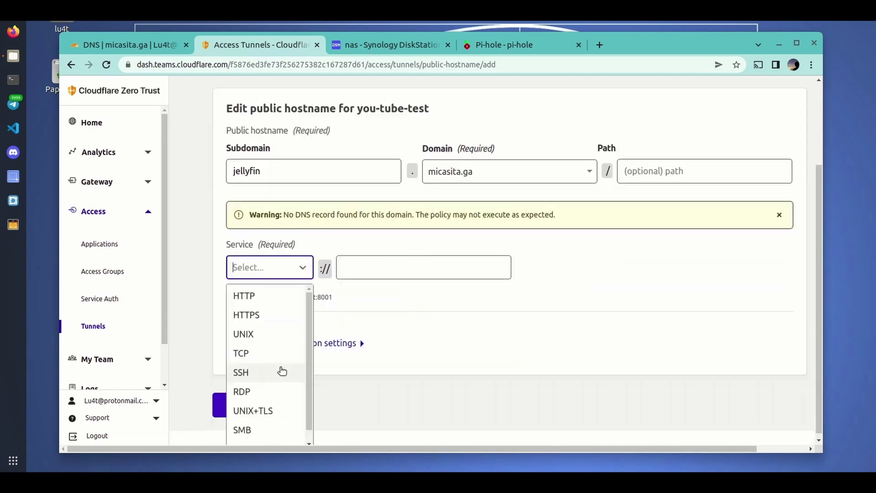
{"action": "type", "text": "h"}
{"action": "left_click", "coordinate": [268, 312]}
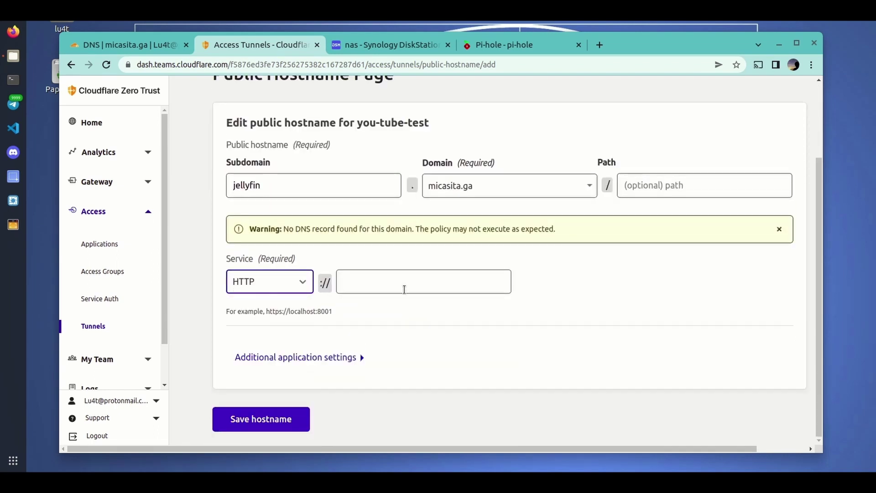
{"action": "left_click", "coordinate": [404, 289]}
{"action": "type", "text": "1"}
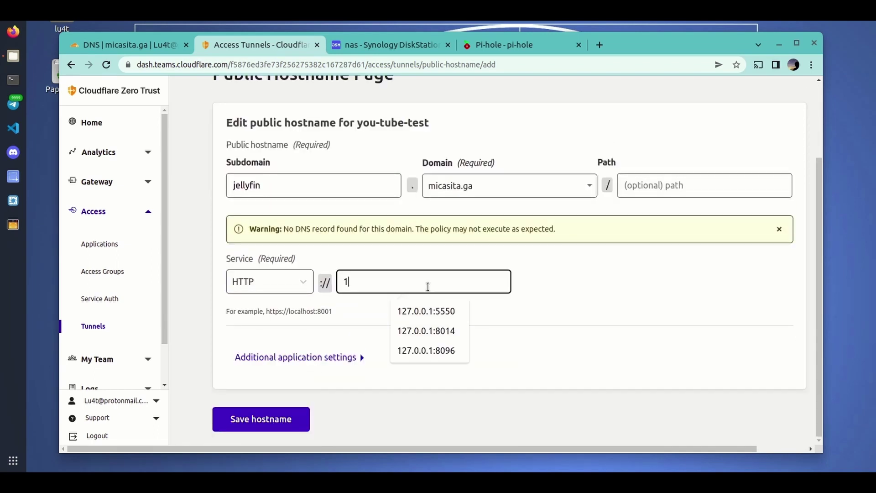
{"action": "type", "text": "27.0.0.1:809"}
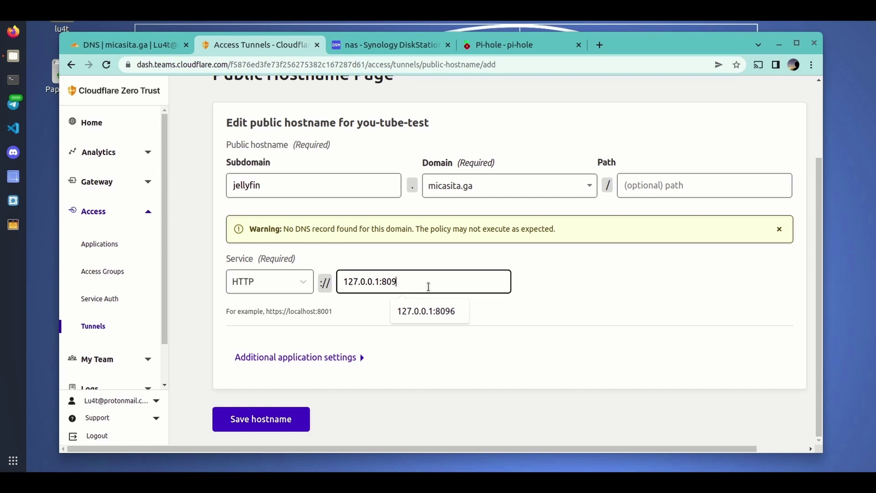
{"action": "type", "text": "6"}
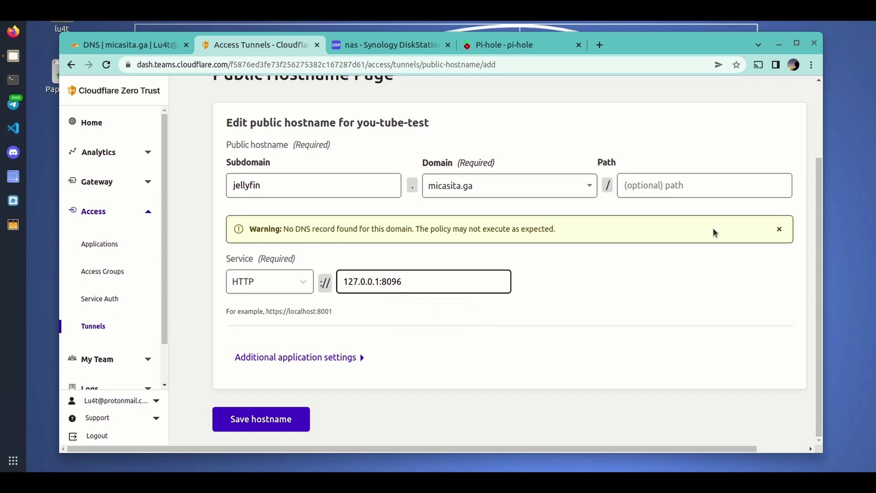
{"action": "left_click", "coordinate": [779, 229]}
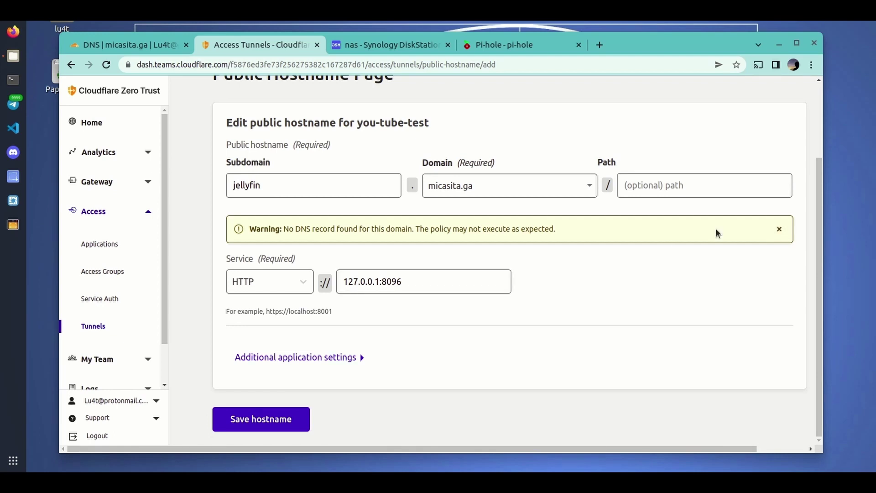
{"action": "left_click", "coordinate": [782, 230]}
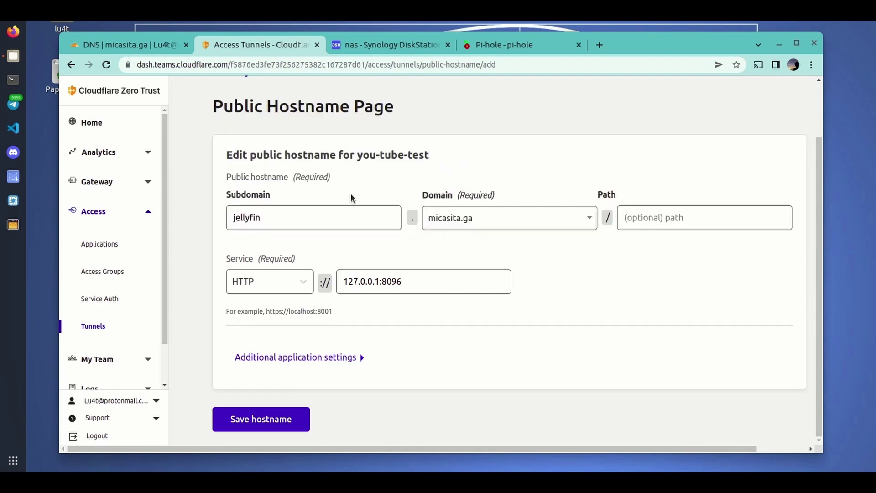
{"action": "left_click", "coordinate": [274, 418]}
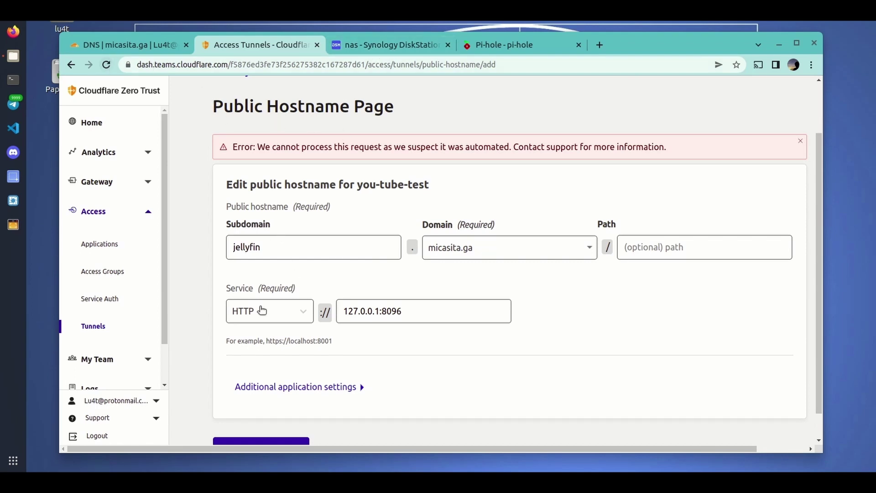
Step: Retry saving the jellyfin hostname and close the Pi-hole admin tab
{"action": "scroll", "coordinate": [407, 382], "scroll_direction": "down", "scroll_amount": 1}
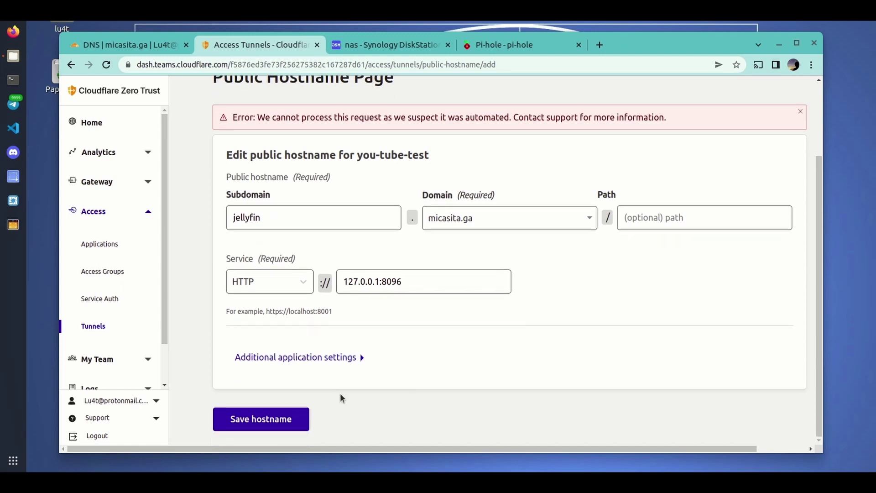
{"action": "left_click", "coordinate": [248, 418]}
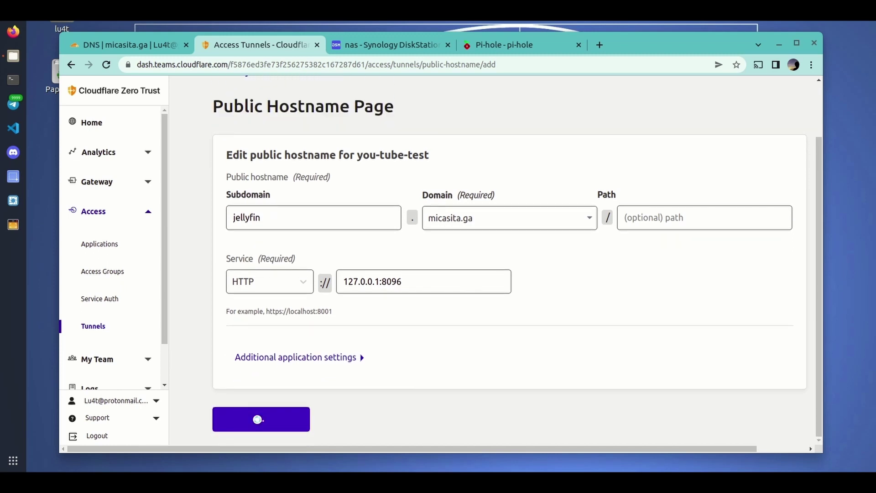
{"action": "left_click", "coordinate": [371, 47]}
{"action": "left_click", "coordinate": [538, 40]}
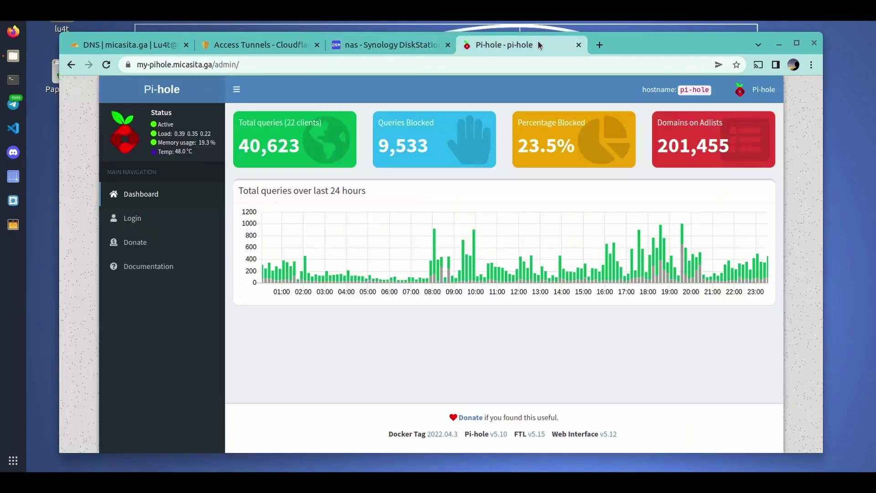
{"action": "left_click", "coordinate": [579, 45]}
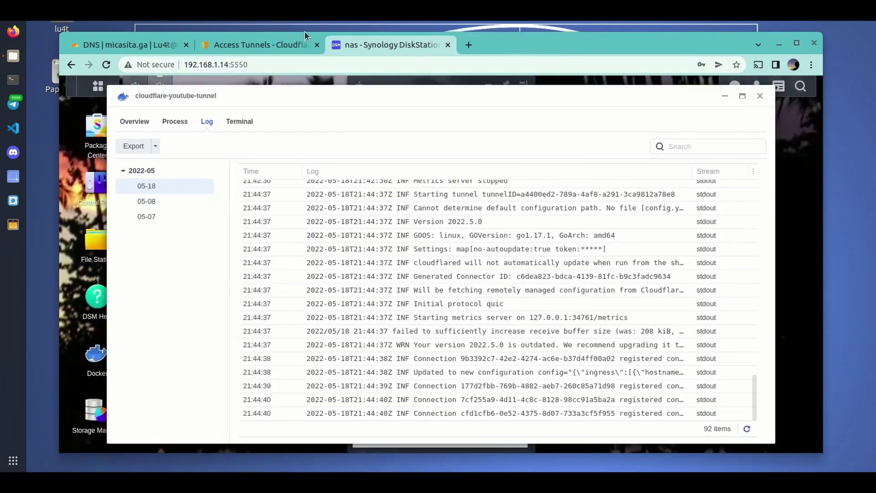
Step: Stop the cloudflare-youtube-tunnel container, then save the jellyfin hostname again
{"action": "left_click", "coordinate": [760, 96]}
{"action": "left_click", "coordinate": [676, 264]}
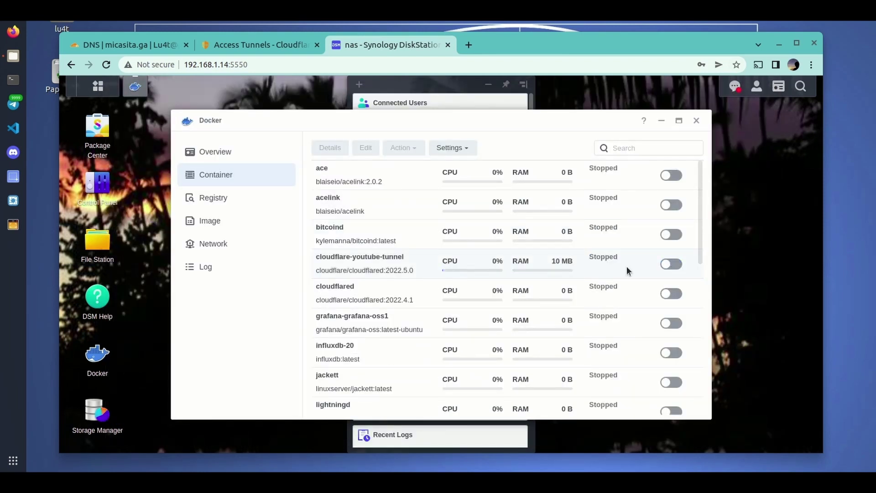
{"action": "left_click", "coordinate": [253, 46]}
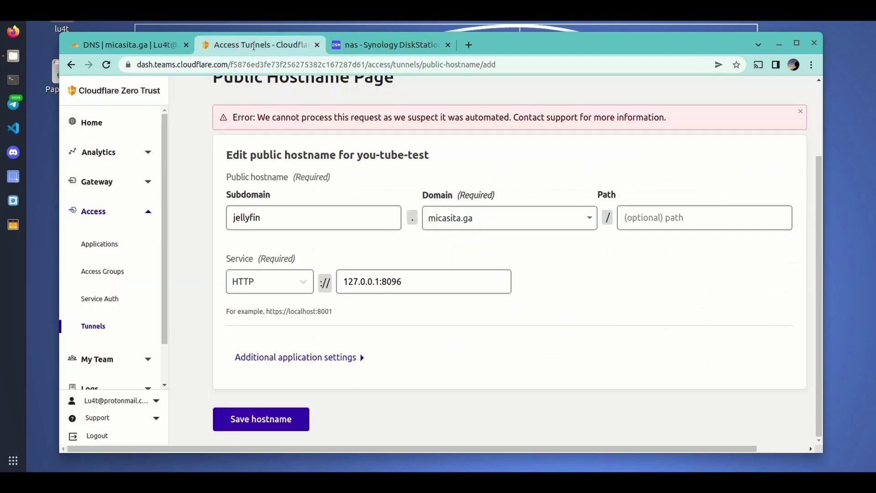
{"action": "left_click", "coordinate": [260, 415]}
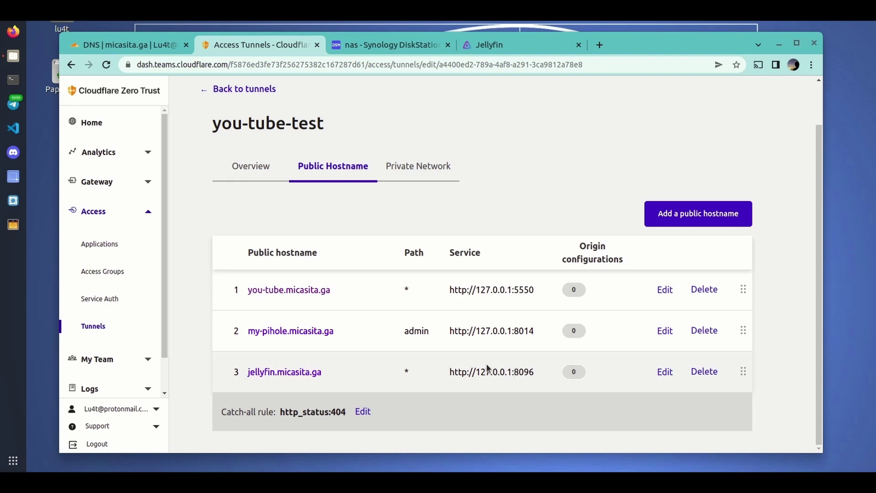
Step: Reload the micasita.ga DNS records and select the new proxied jellyfin CNAME name
{"action": "left_click", "coordinate": [160, 44]}
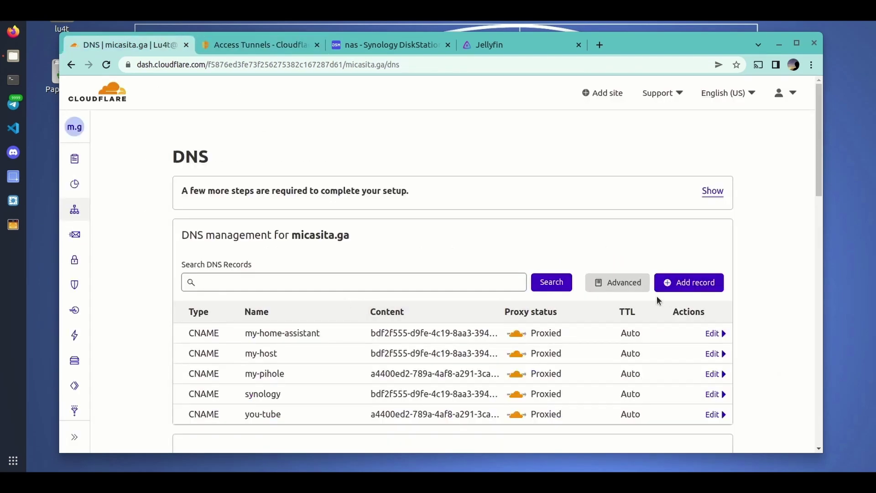
{"action": "left_click", "coordinate": [110, 66]}
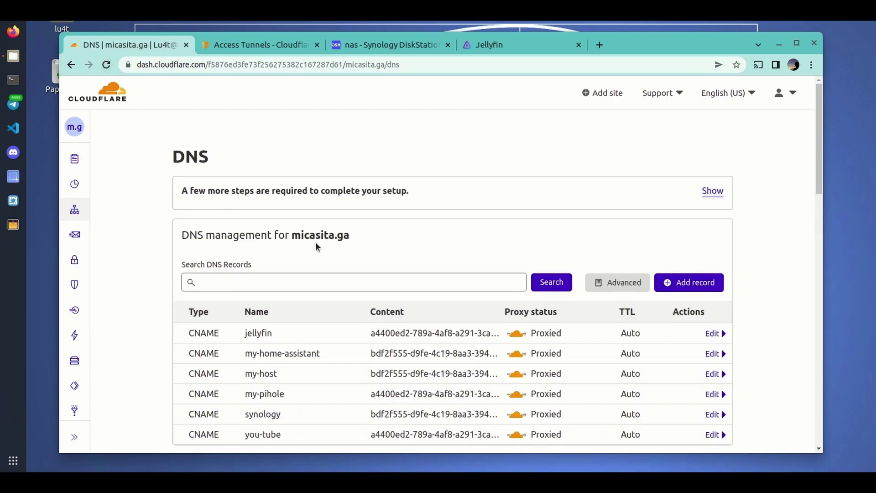
{"action": "scroll", "coordinate": [316, 247], "scroll_direction": "down", "scroll_amount": 3}
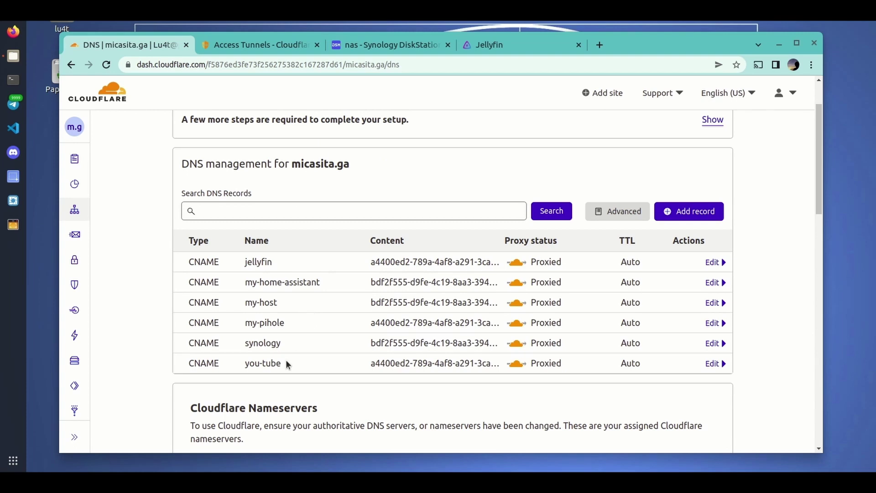
{"action": "left_click_drag", "start_coordinate": [276, 263], "coordinate": [252, 265]}
{"action": "double_click", "coordinate": [246, 263]}
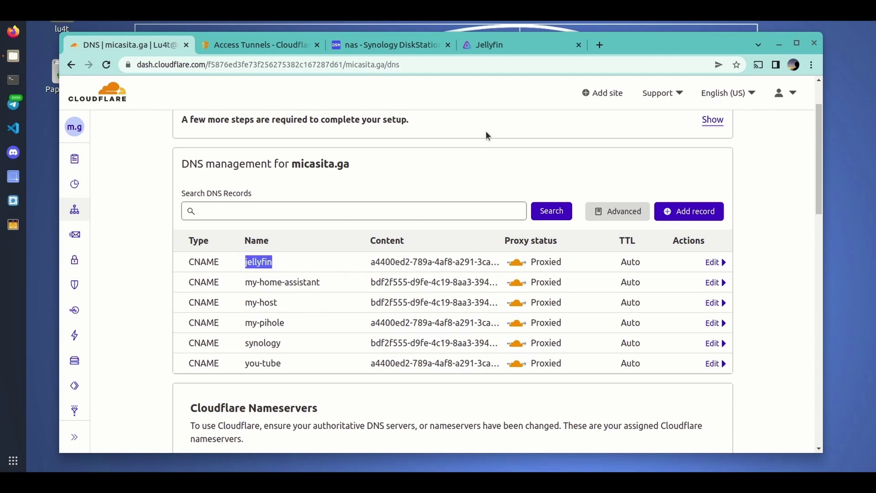
{"action": "key", "text": "ctrl+t"}
Step: Browse to jellyfin.micasita.ga, which shows Argo Tunnel Error 1033
{"action": "left_click", "coordinate": [472, 64]}
{"action": "type", "text": "je"}
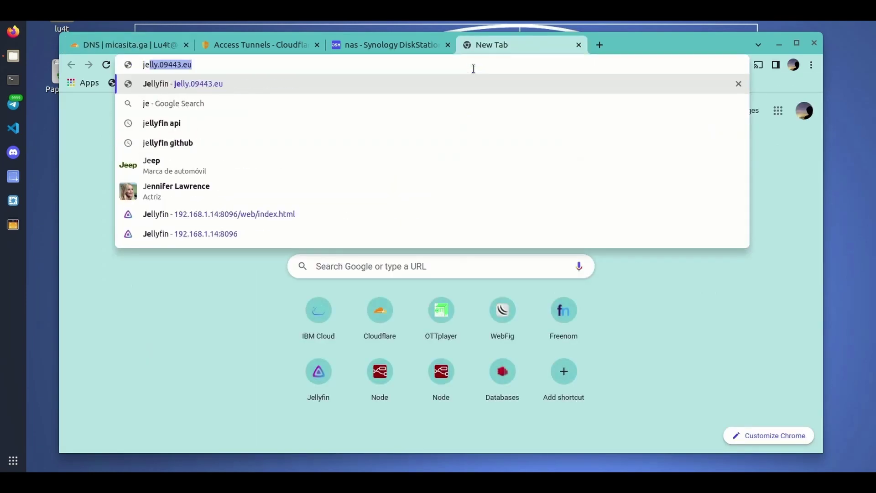
{"action": "type", "text": "llyfin"}
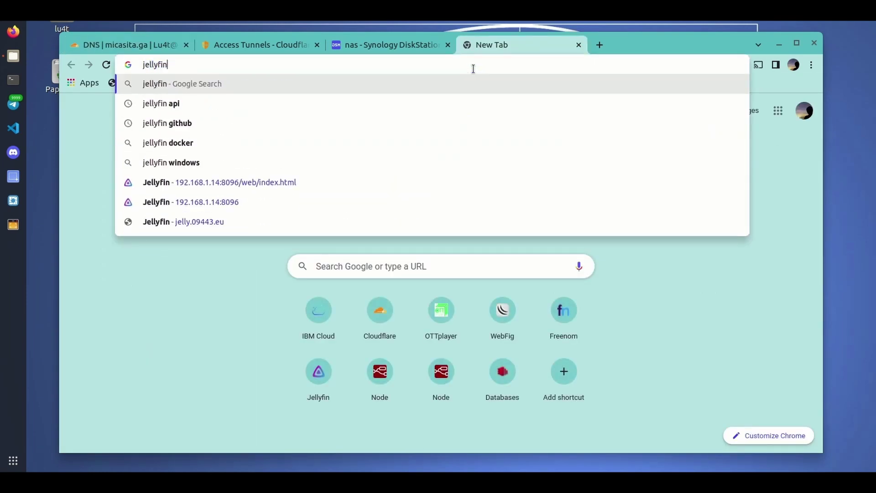
{"action": "type", "text": ".mica"}
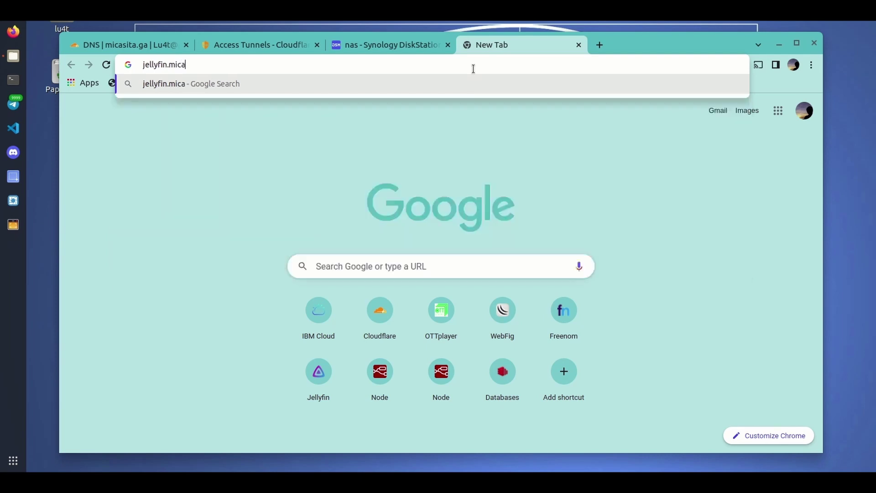
{"action": "type", "text": "sita.ga"}
{"action": "key", "text": "Return"}
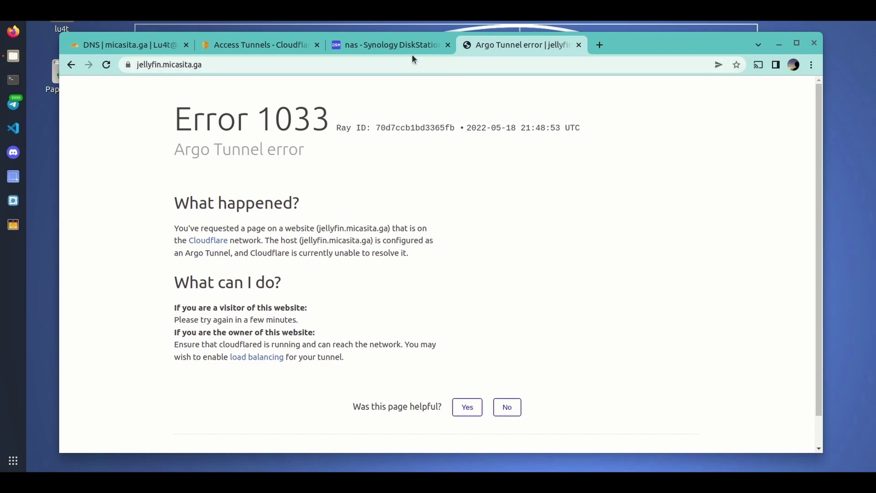
Step: Start the cloudflare-youtube-tunnel container in DSM Docker
{"action": "left_click", "coordinate": [388, 45]}
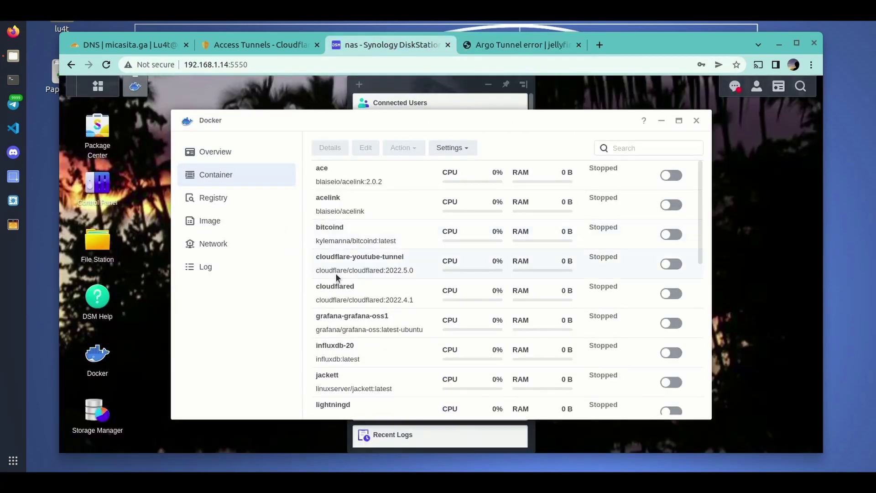
{"action": "left_click", "coordinate": [672, 264]}
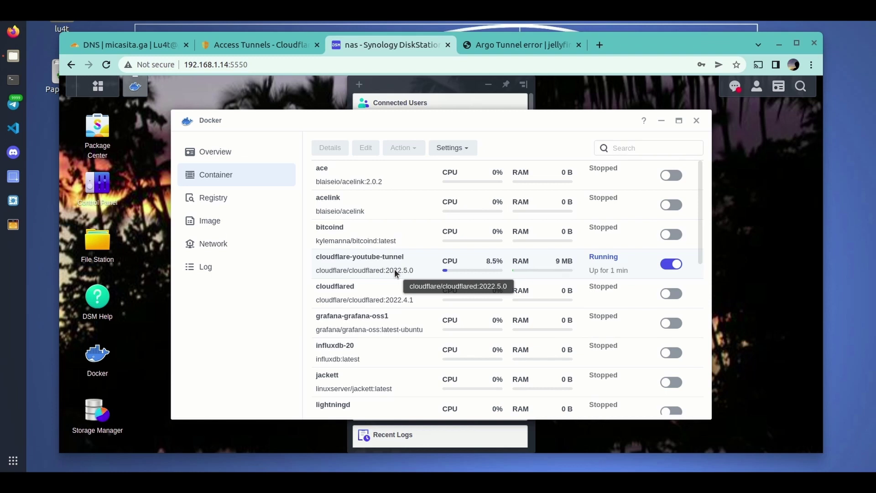
{"action": "left_click", "coordinate": [508, 48]}
Step: Reload jellyfin.micasita.ga, dismiss the notification prompt, and type 'I HOPE YOU LIKED IT.... :)' as User
{"action": "left_click", "coordinate": [245, 67]}
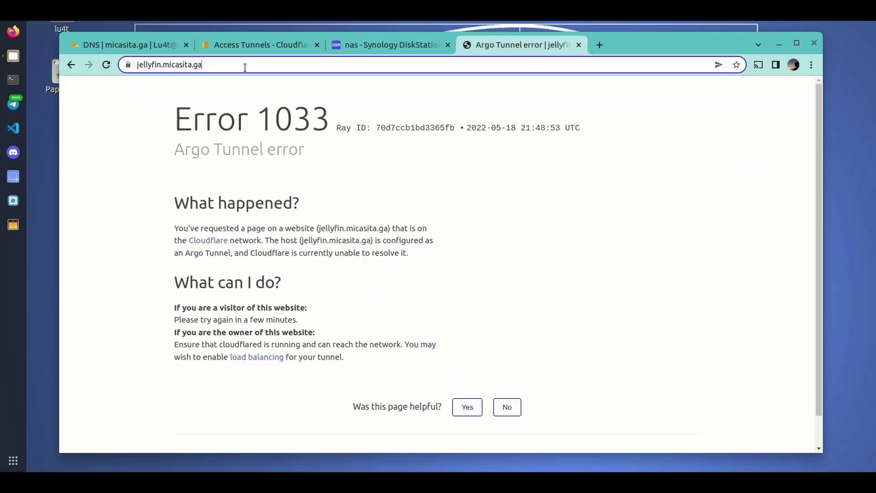
{"action": "key", "text": "Return"}
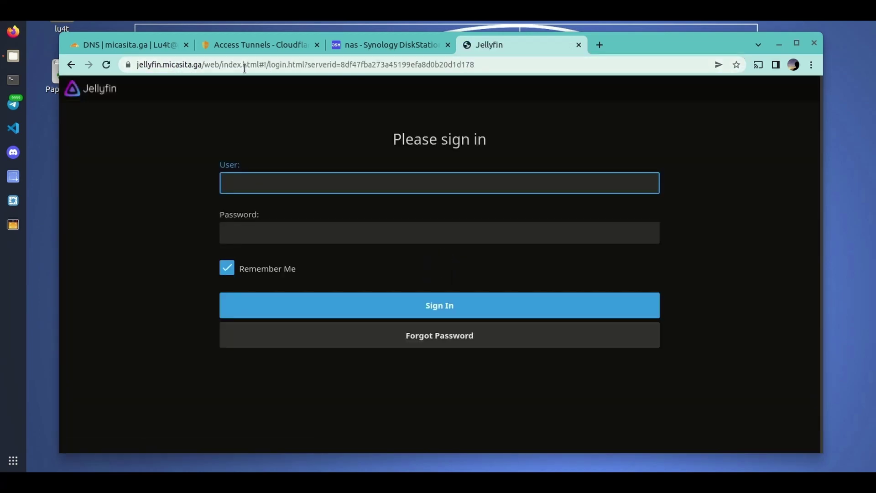
{"action": "left_click", "coordinate": [306, 101]}
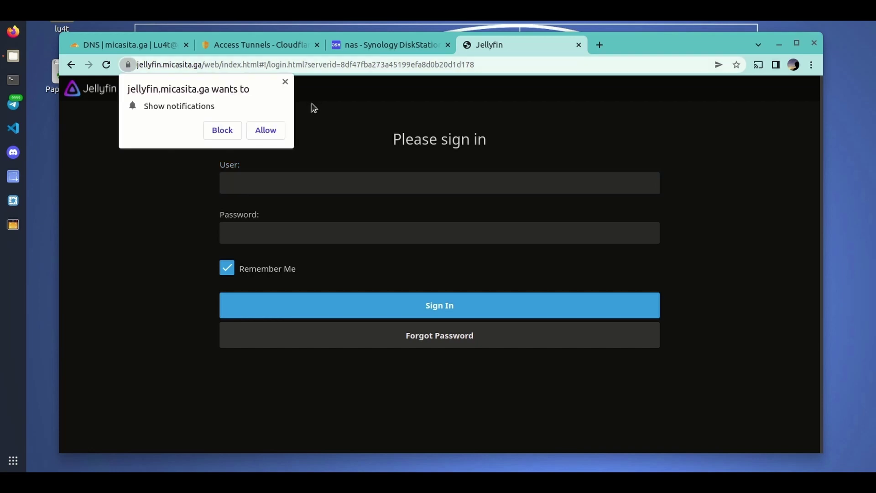
{"action": "left_click", "coordinate": [286, 82]}
{"action": "left_click", "coordinate": [298, 172]}
{"action": "type", "text": "I HOP"}
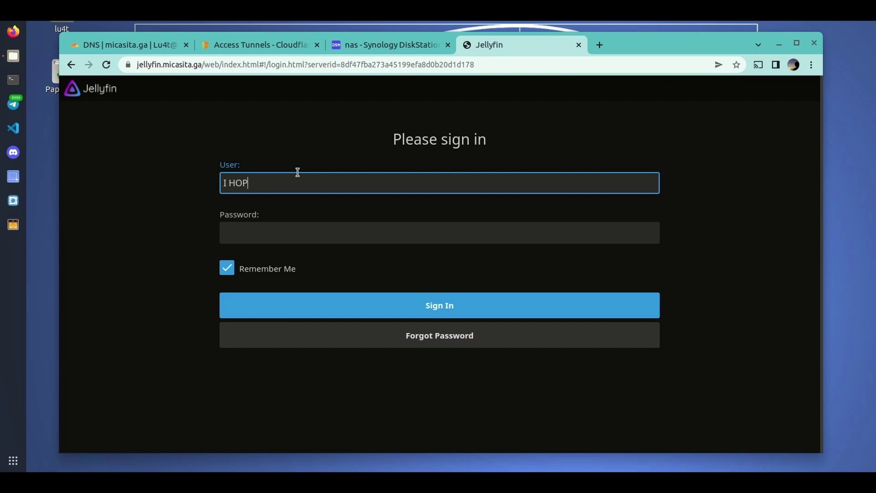
{"action": "type", "text": "E YOU LIKED IT.... :)"}
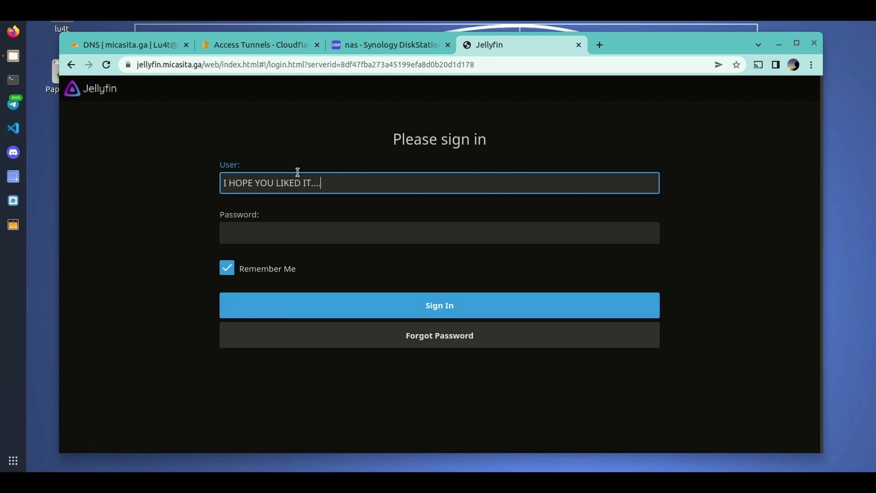